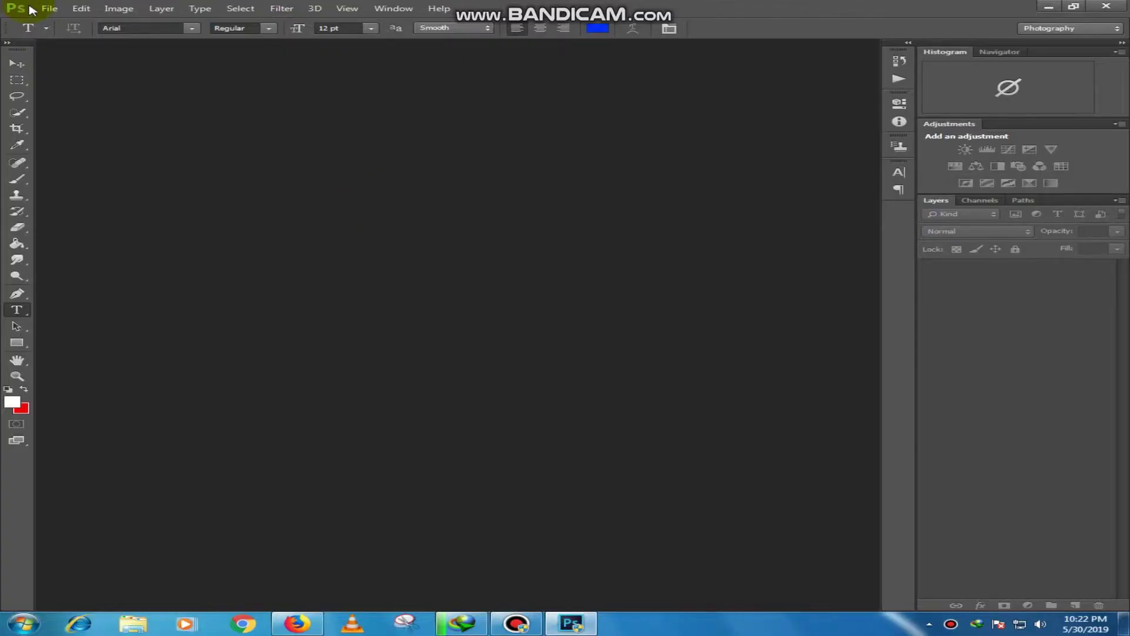
Open _DSC0501.JPG through File > Open and dock its window as a tab
click(31, 9)
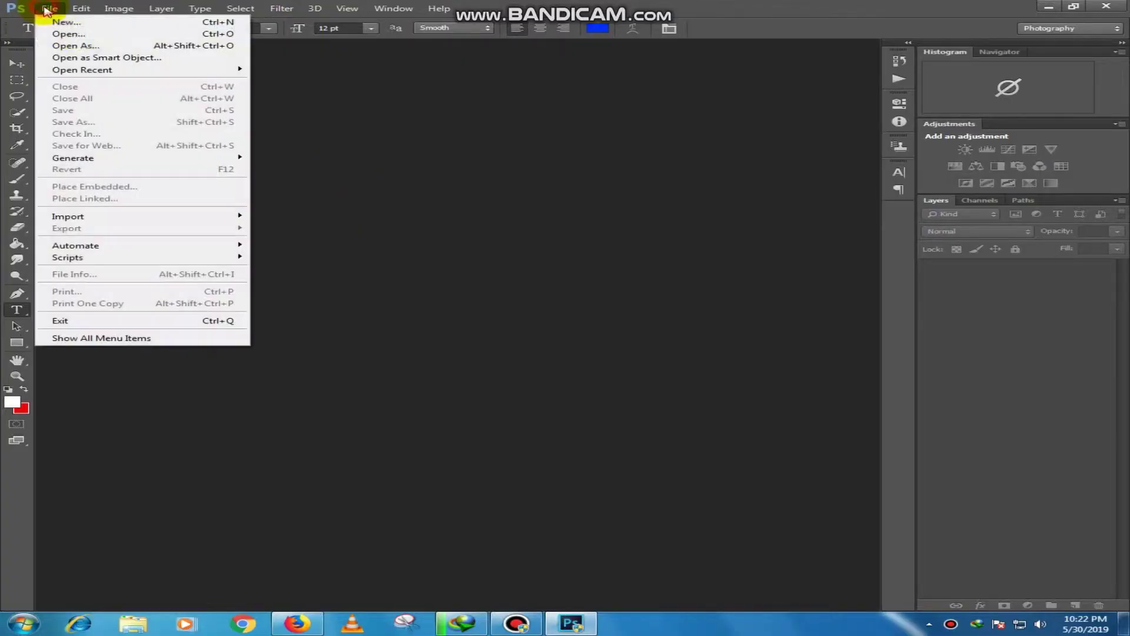
click(53, 34)
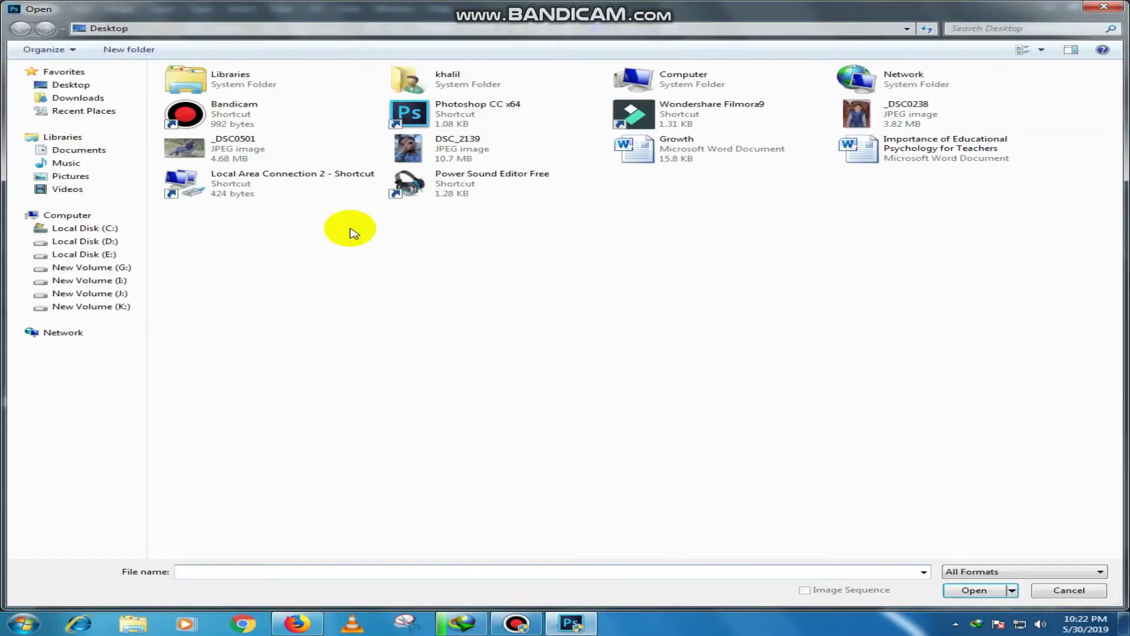
double_click(228, 146)
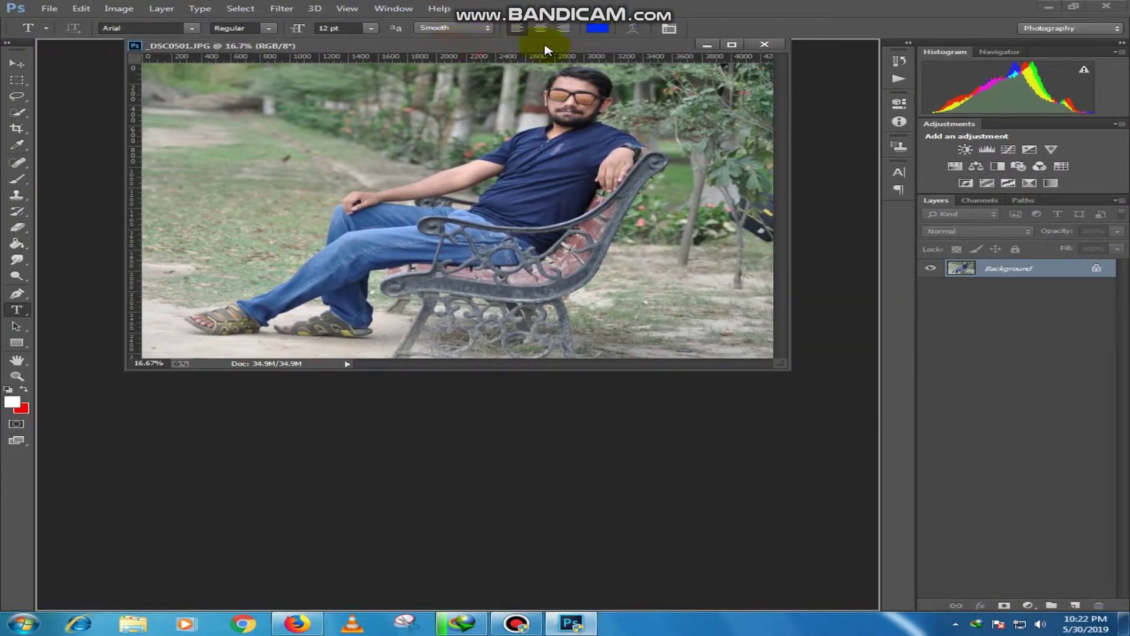
drag(452, 50, 586, 44)
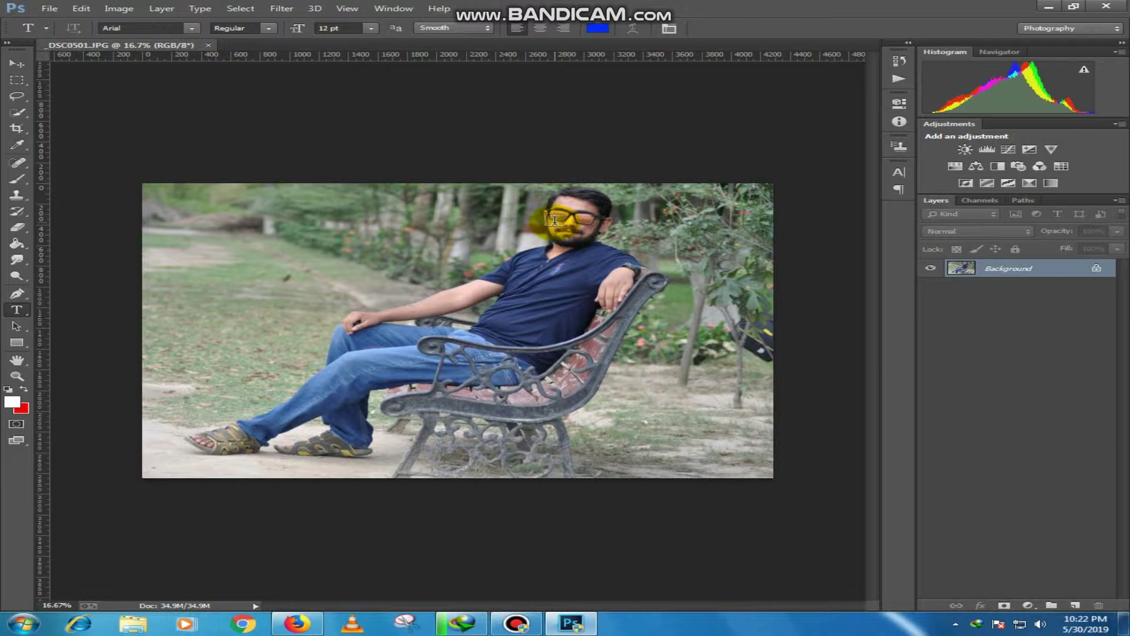
Reset colours to black and white, zoom in on the face, and select the Spot Healing Brush
click(7, 389)
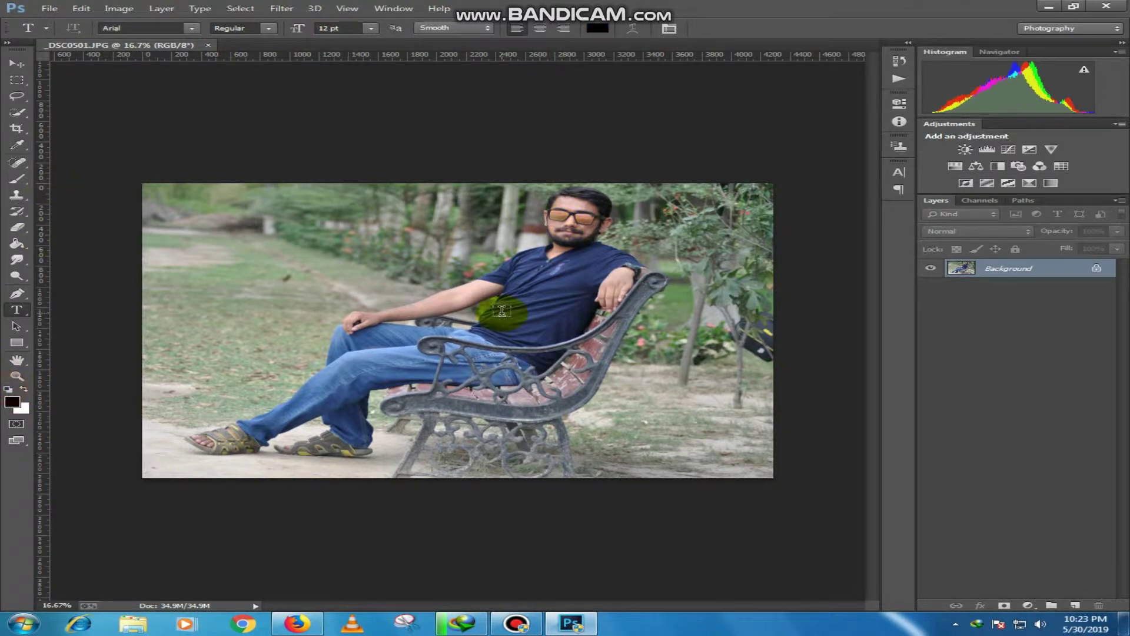
scroll(542, 260, up, 2)
scroll(649, 227, up, 2)
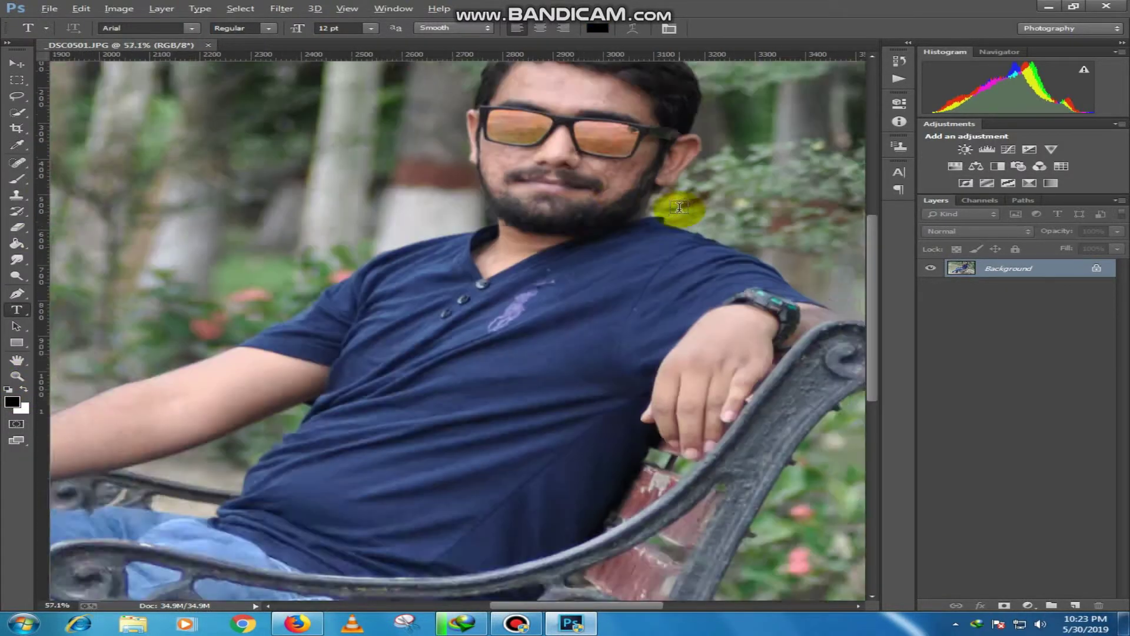
scroll(538, 182, up, 2)
scroll(486, 178, up, 2)
drag(494, 184, 522, 456)
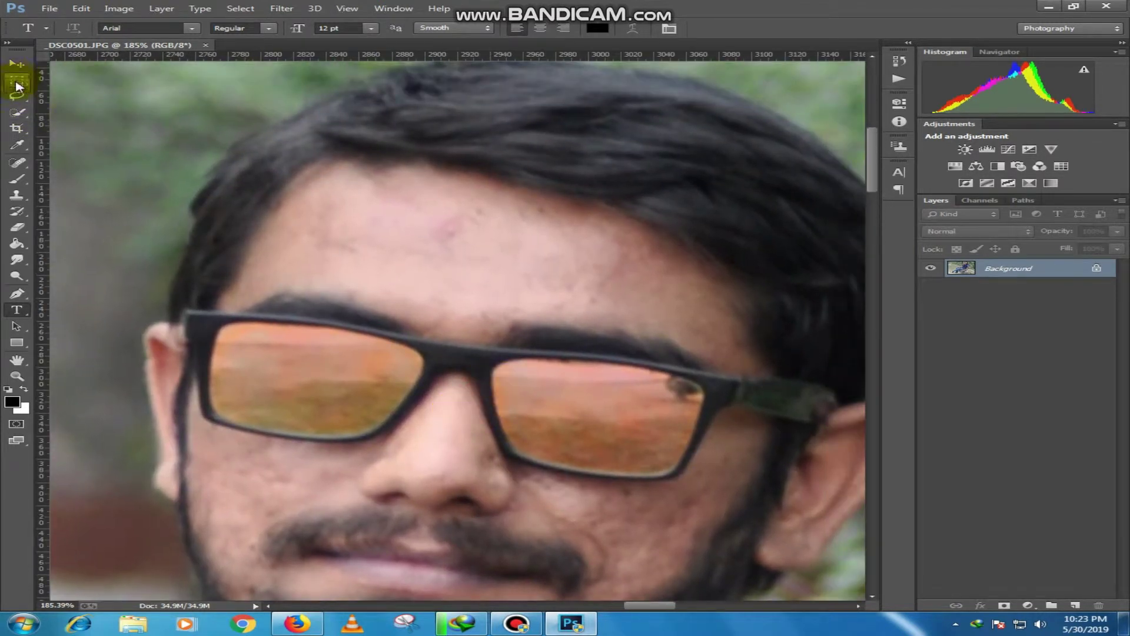
click(13, 62)
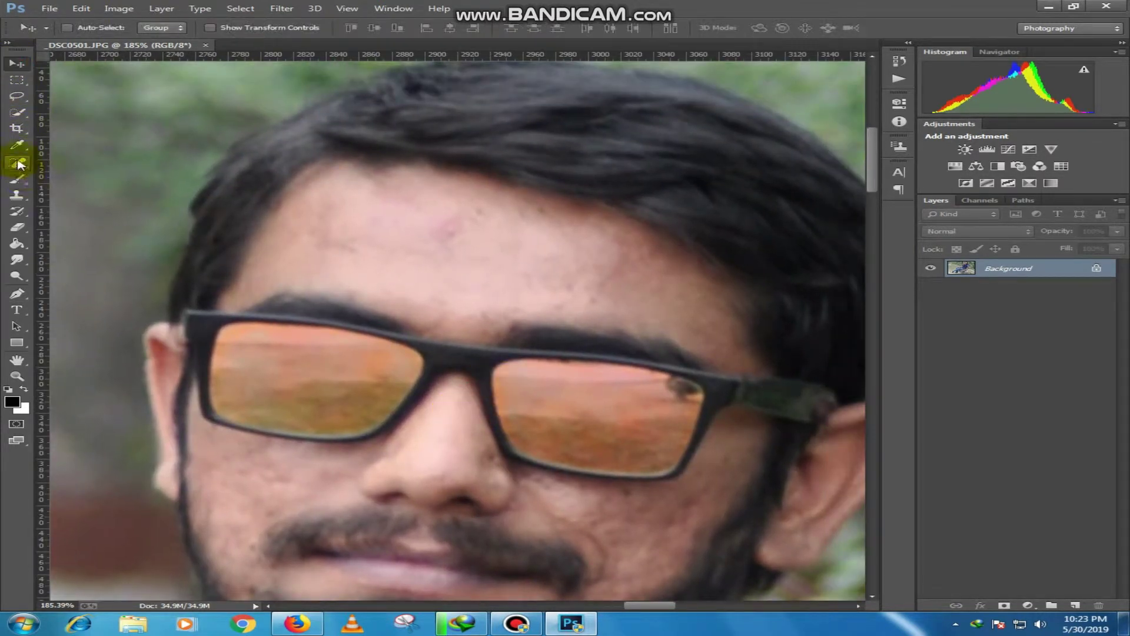
right_click(19, 165)
click(104, 166)
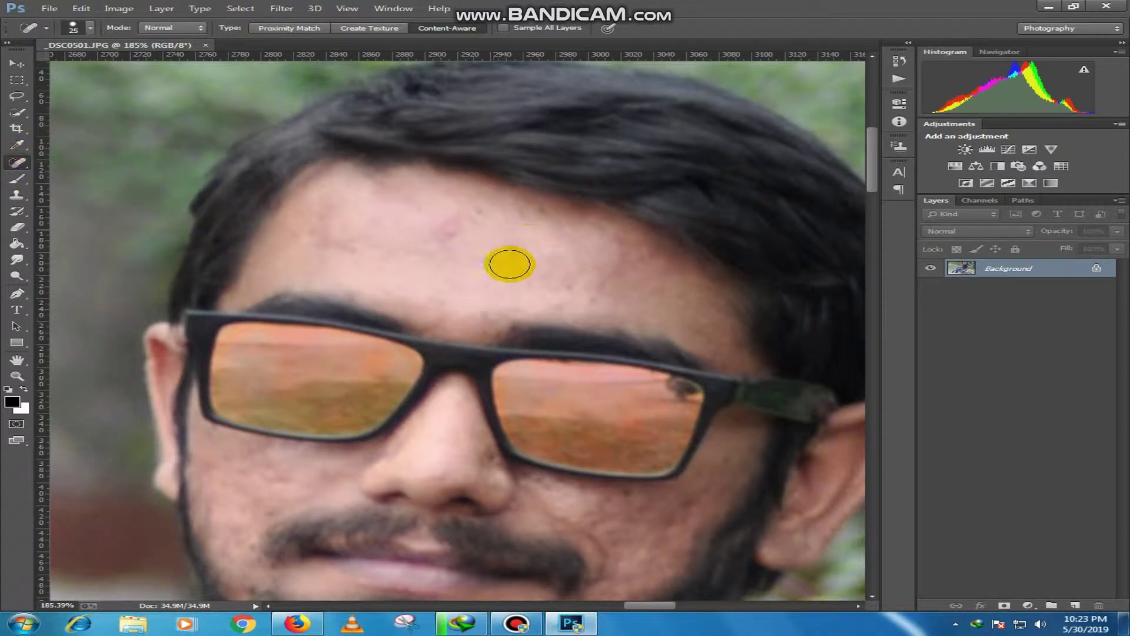
click(23, 390)
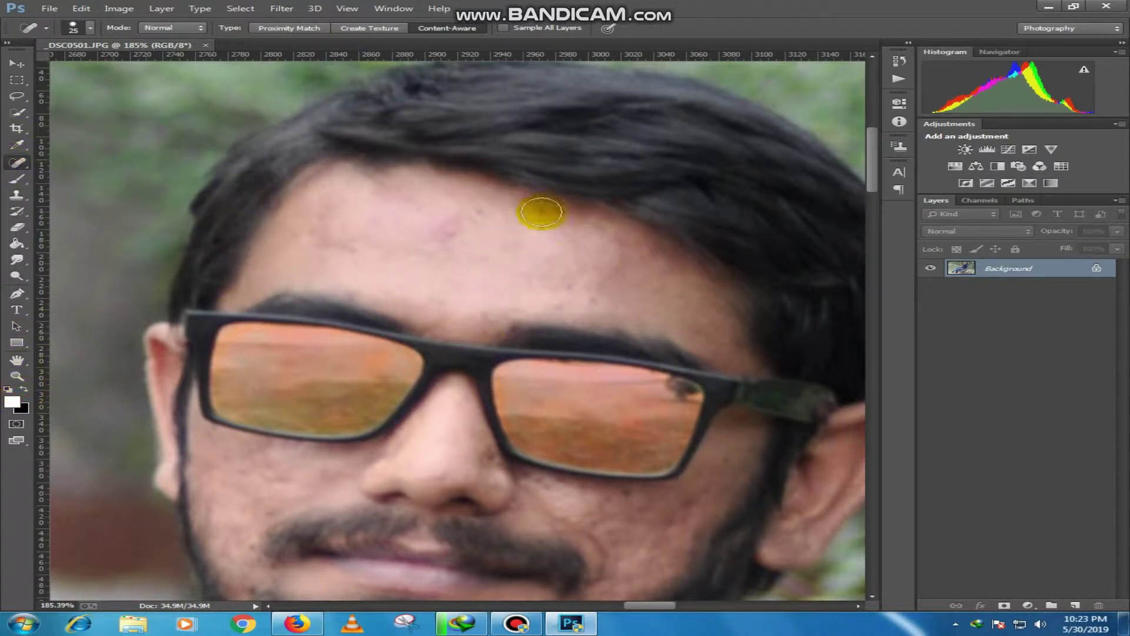
Spot-heal the blemishes across the forehead, including the upper-left area
click(478, 211)
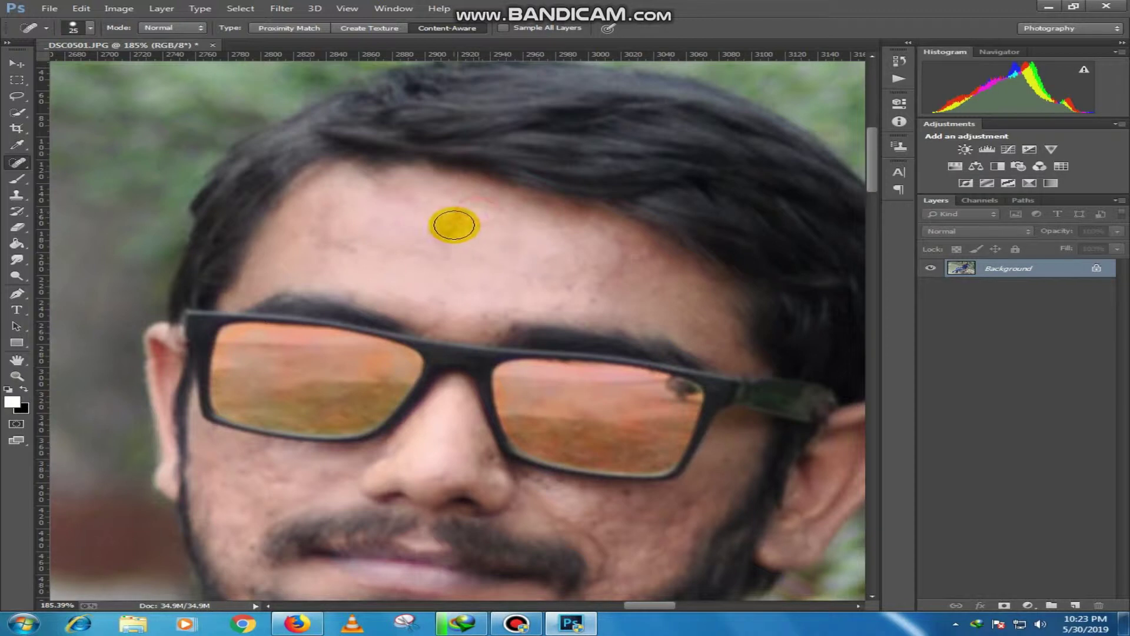
click(450, 242)
click(593, 301)
click(552, 299)
click(323, 246)
click(327, 212)
click(308, 235)
click(358, 243)
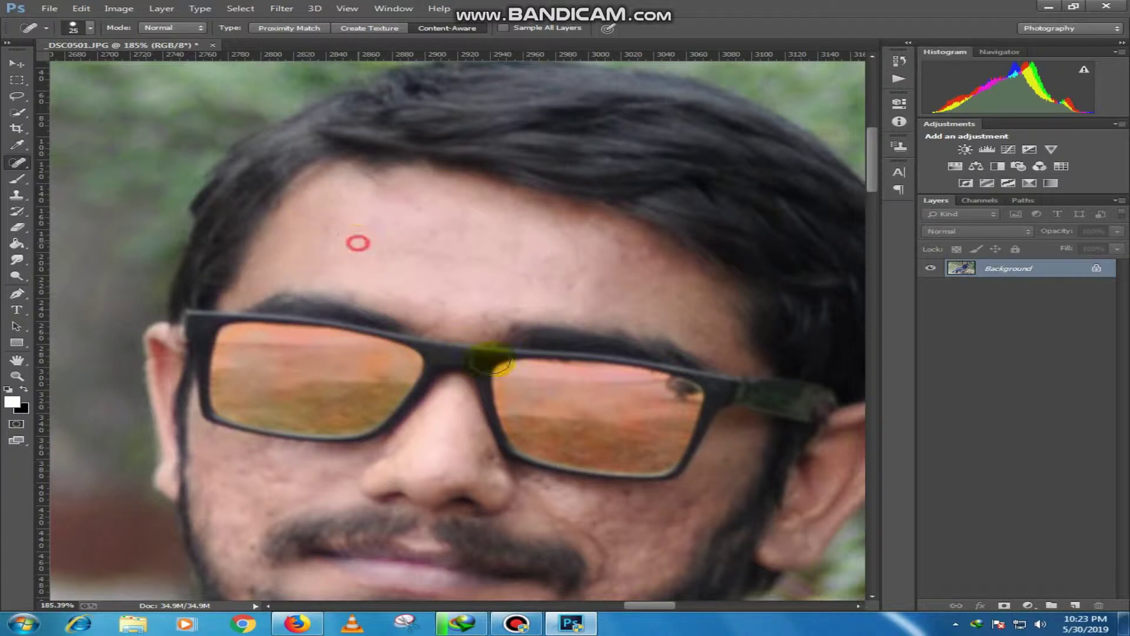
Spot-heal the spots on the cheek below the glasses
scroll(506, 376, down, 3)
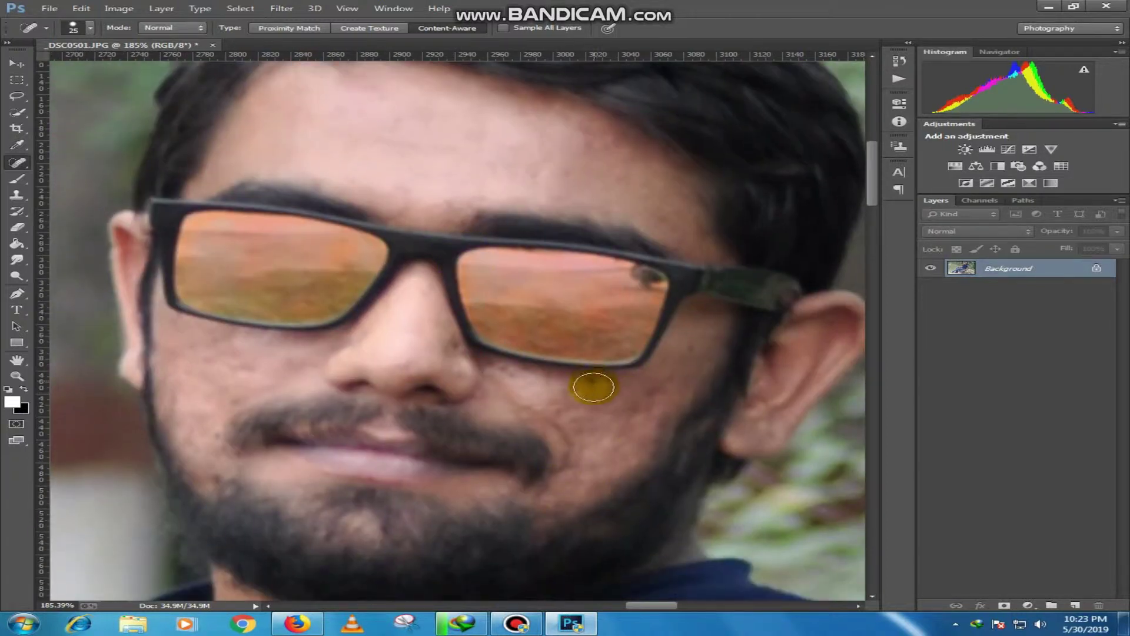
click(196, 406)
click(259, 353)
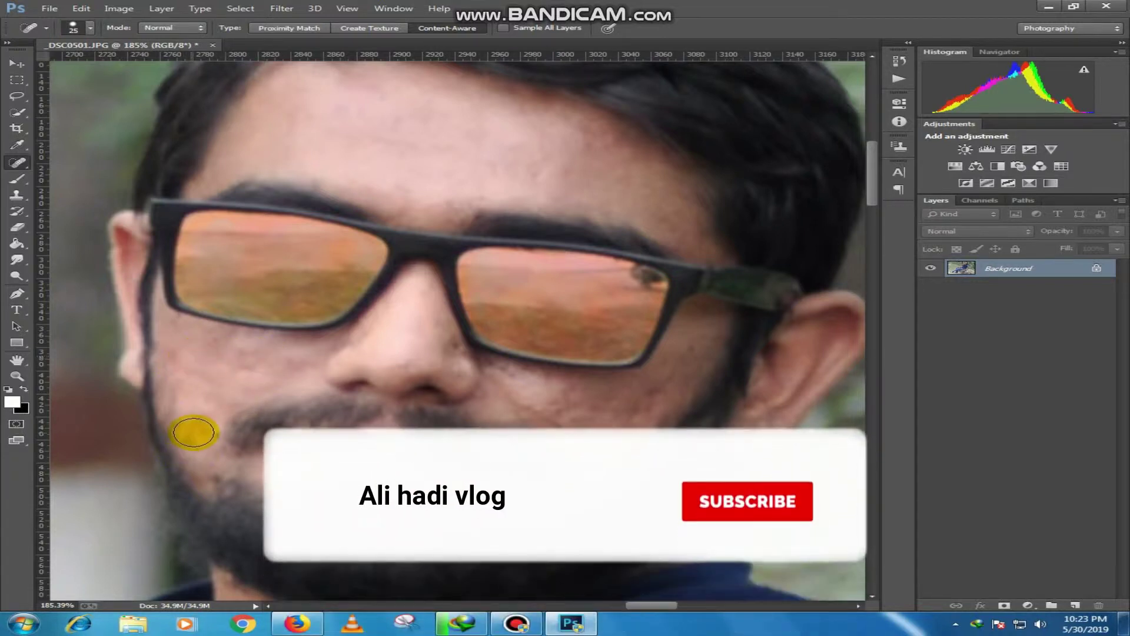
click(255, 354)
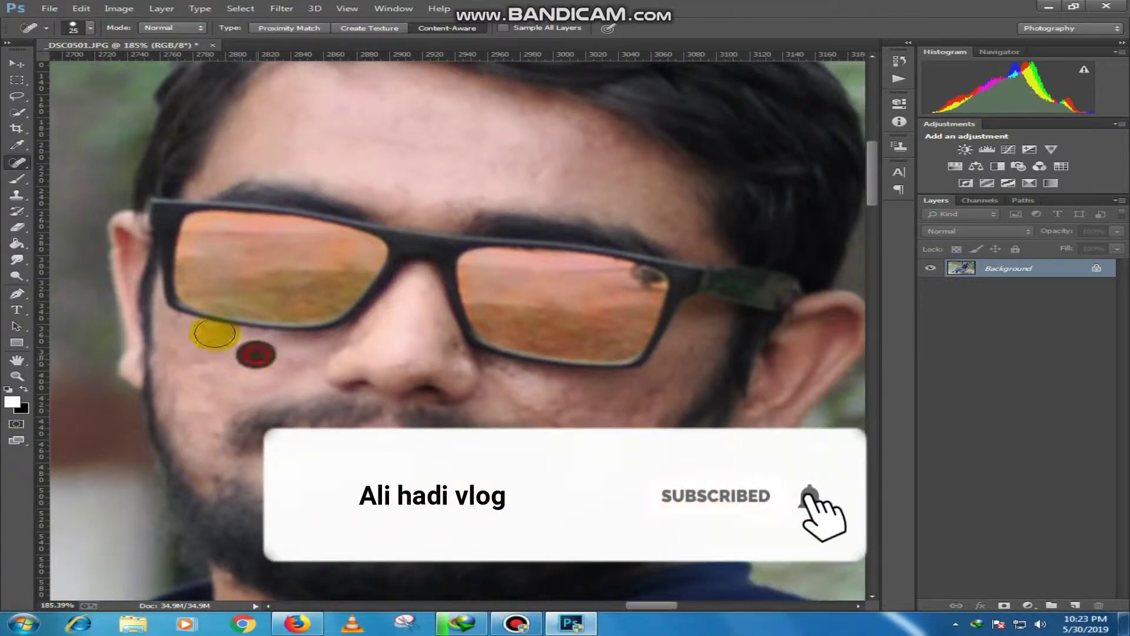
click(17, 179)
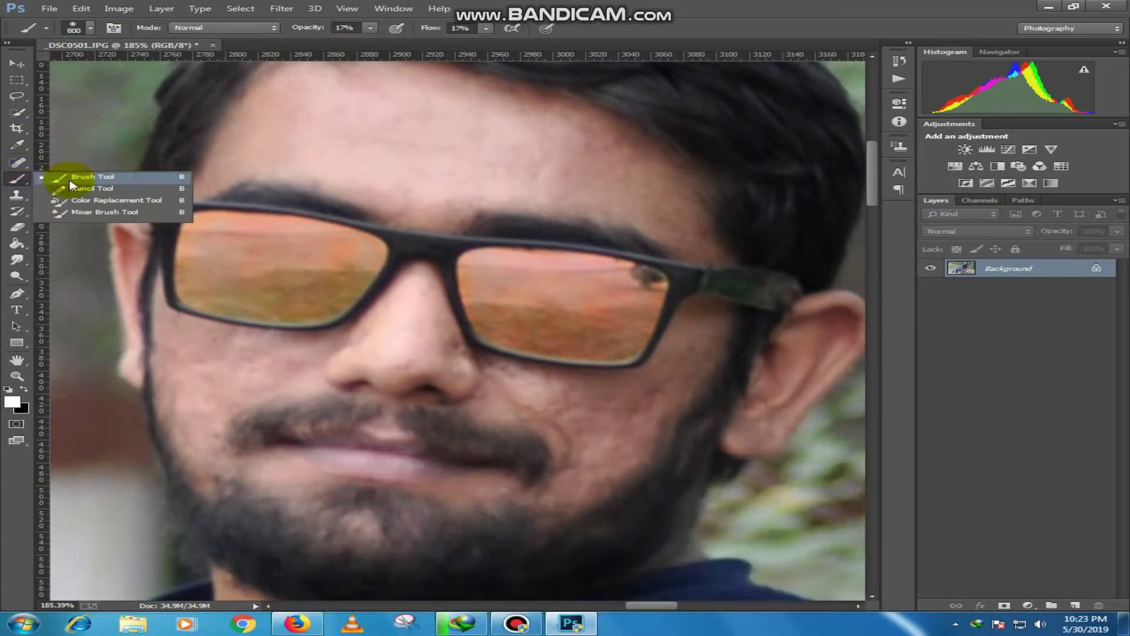
Switch to the Mixer Brush, shrink it, and smooth the forehead skin toward the right brow
click(80, 212)
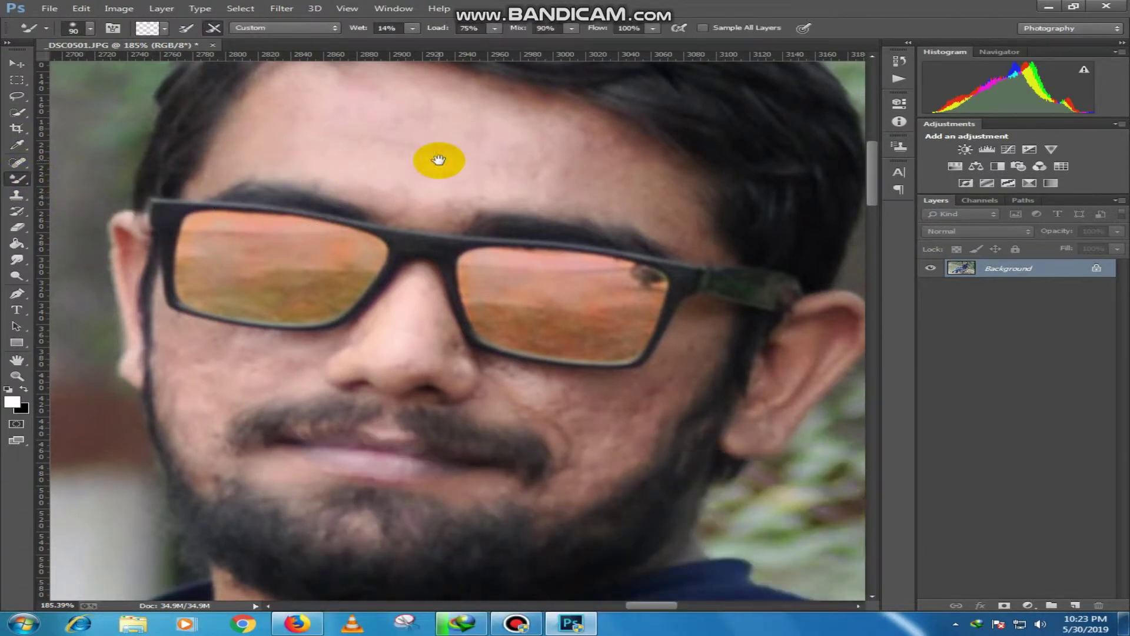
drag(438, 160, 448, 227)
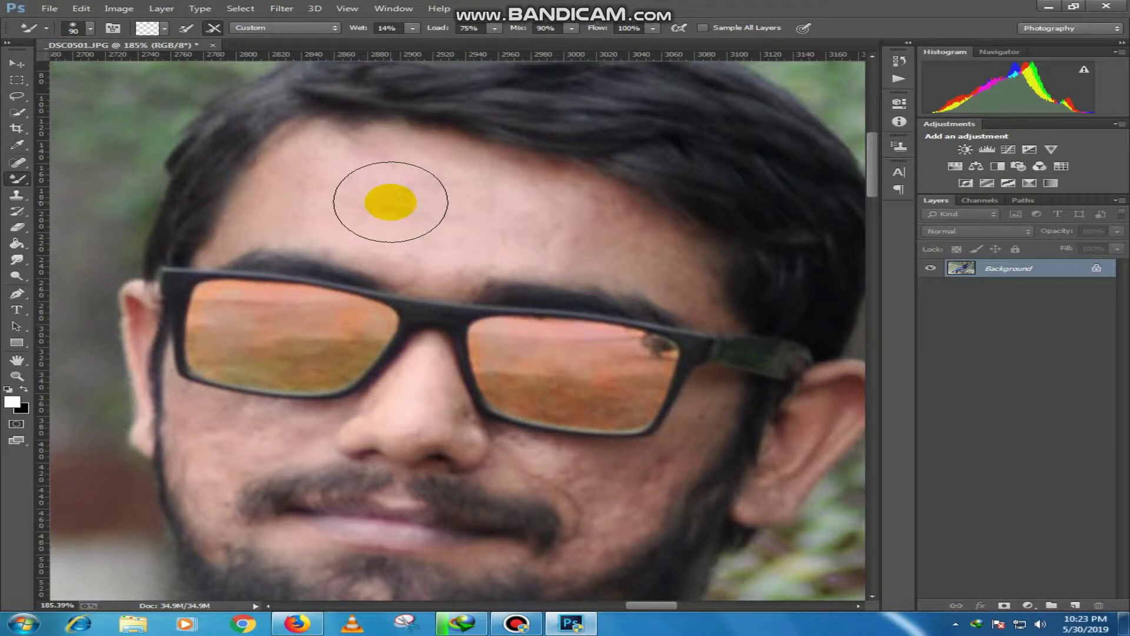
key(bracketleft)
key(bracketleft)
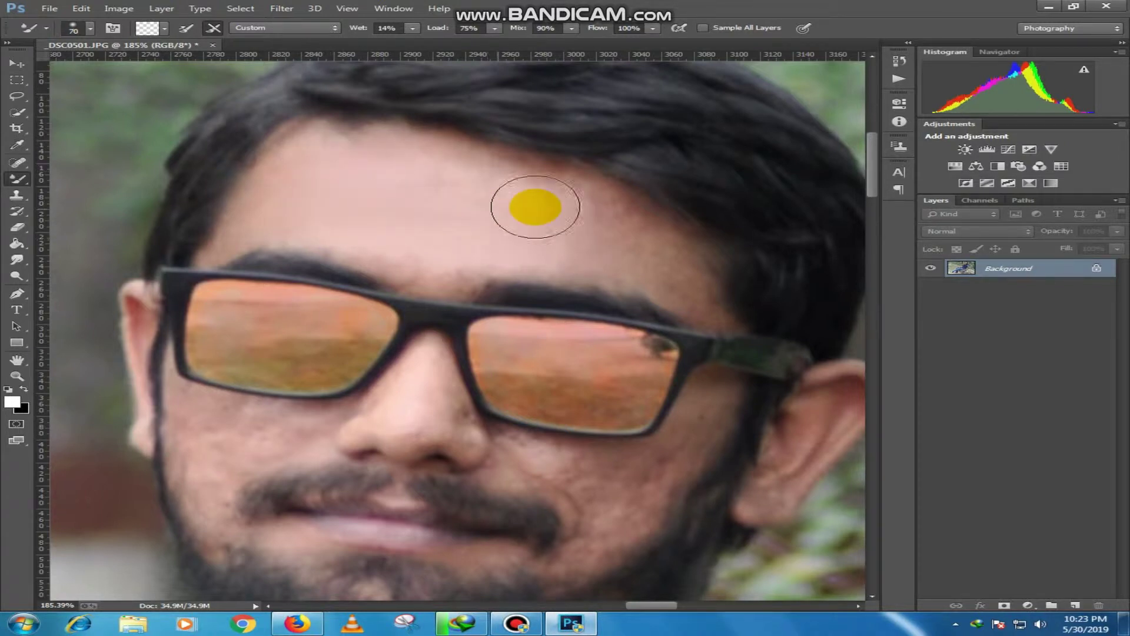
key(bracketleft)
key(bracketleft)
drag(432, 285, 232, 235)
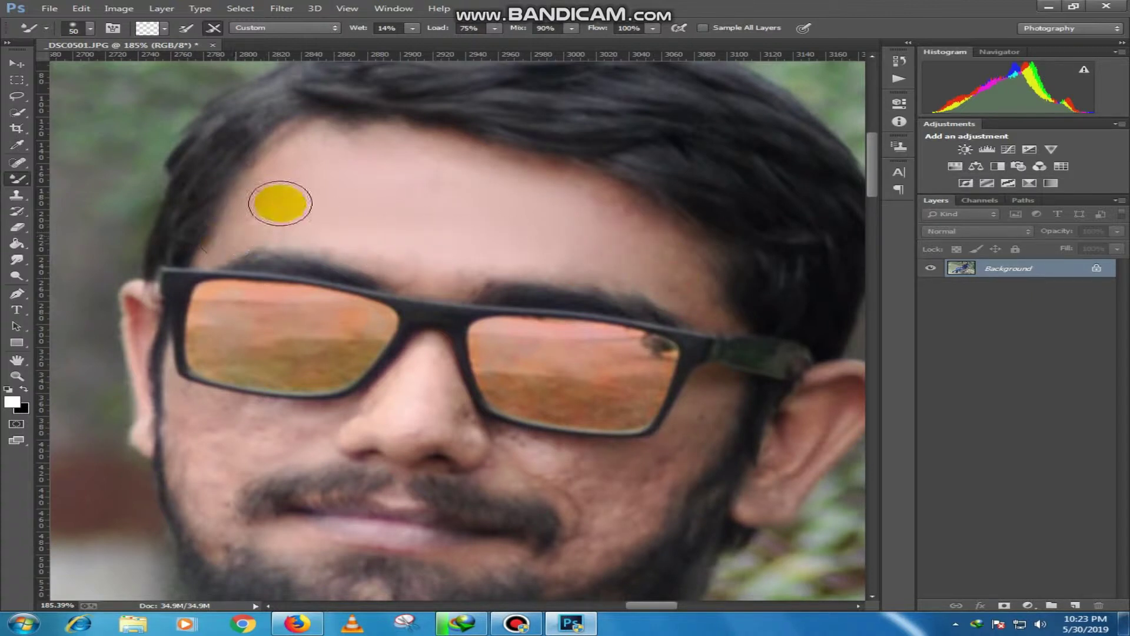
drag(311, 157, 674, 283)
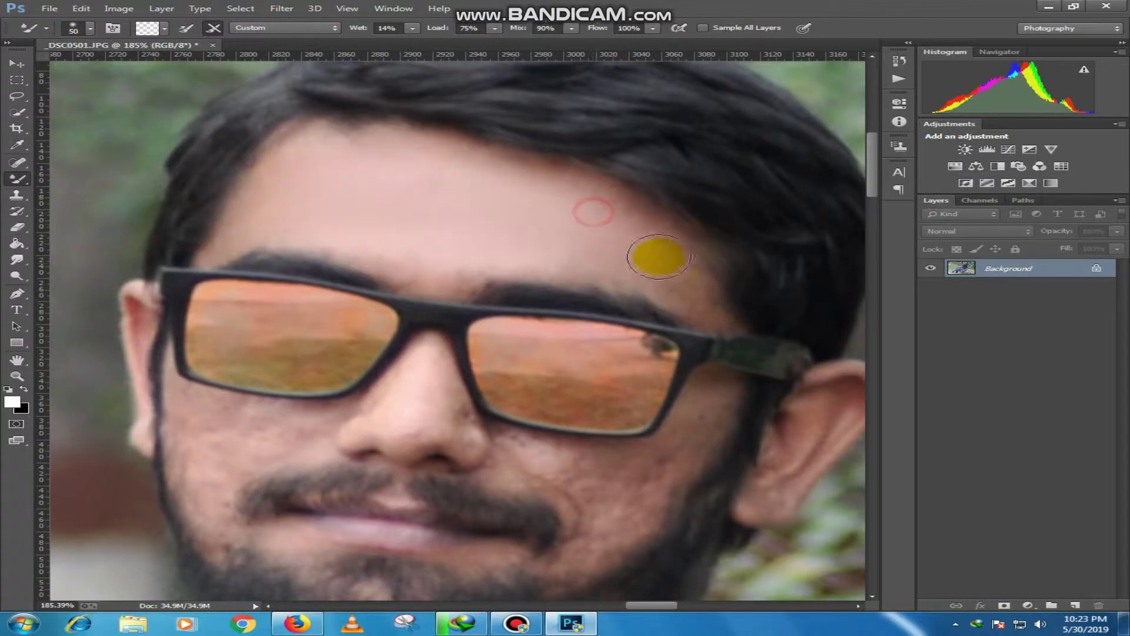
Blend the skin on the cheeks, nose and lower cheek, then touch up the forehead again
mouse_move(600, 391)
mouse_down()
mouse_move(532, 270)
mouse_move(671, 291)
mouse_up()
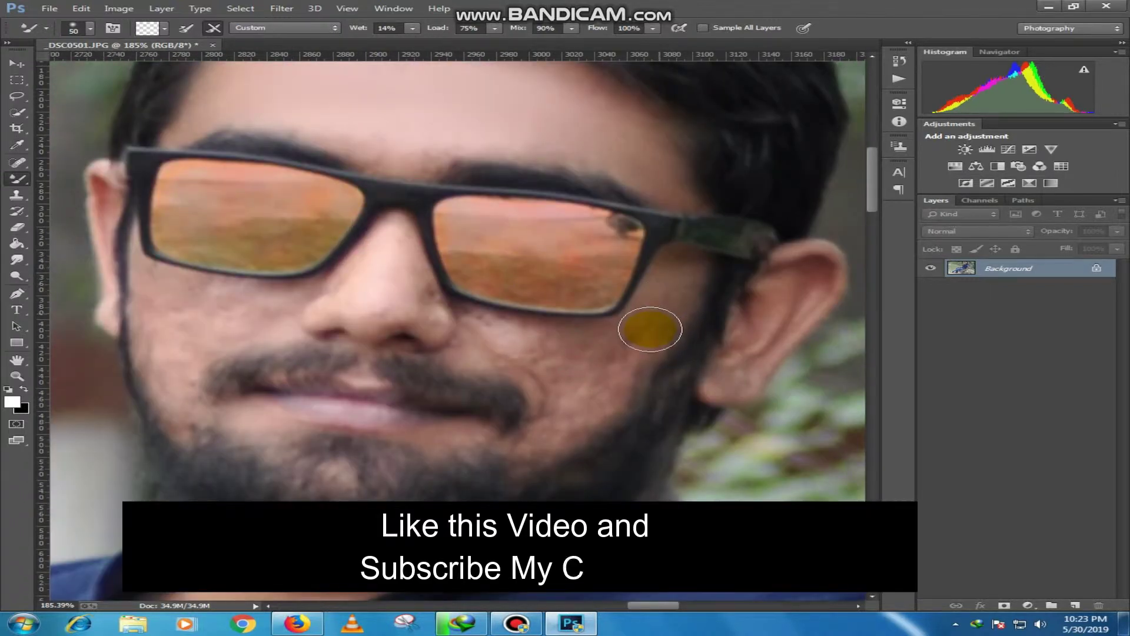
mouse_move(621, 362)
mouse_down()
mouse_move(555, 404)
mouse_move(600, 358)
mouse_move(592, 345)
mouse_move(504, 330)
mouse_move(618, 334)
mouse_move(480, 339)
mouse_move(585, 375)
mouse_move(548, 422)
mouse_move(620, 348)
mouse_move(522, 337)
mouse_move(569, 350)
mouse_move(545, 416)
mouse_move(618, 356)
mouse_up()
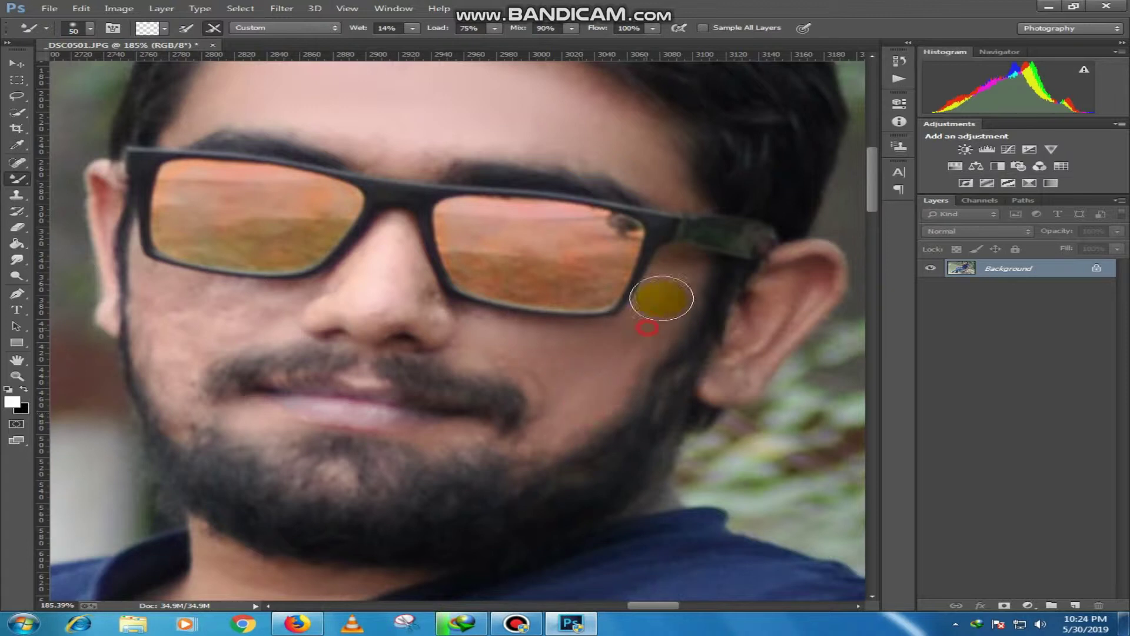
mouse_move(383, 281)
mouse_down()
mouse_move(391, 254)
mouse_move(454, 346)
mouse_up()
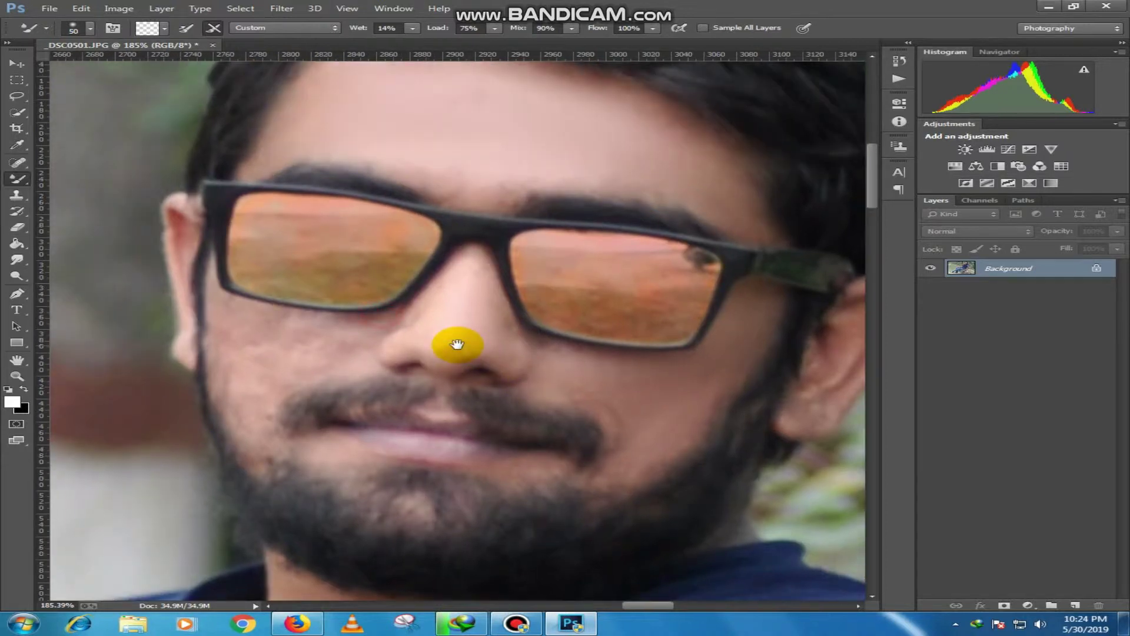
mouse_move(354, 337)
mouse_down()
mouse_move(315, 340)
mouse_move(253, 368)
mouse_move(268, 408)
mouse_move(240, 335)
mouse_move(346, 326)
mouse_move(272, 323)
mouse_move(242, 370)
mouse_move(252, 402)
mouse_move(366, 462)
mouse_move(354, 469)
mouse_move(403, 454)
mouse_up()
key(bracketleft)
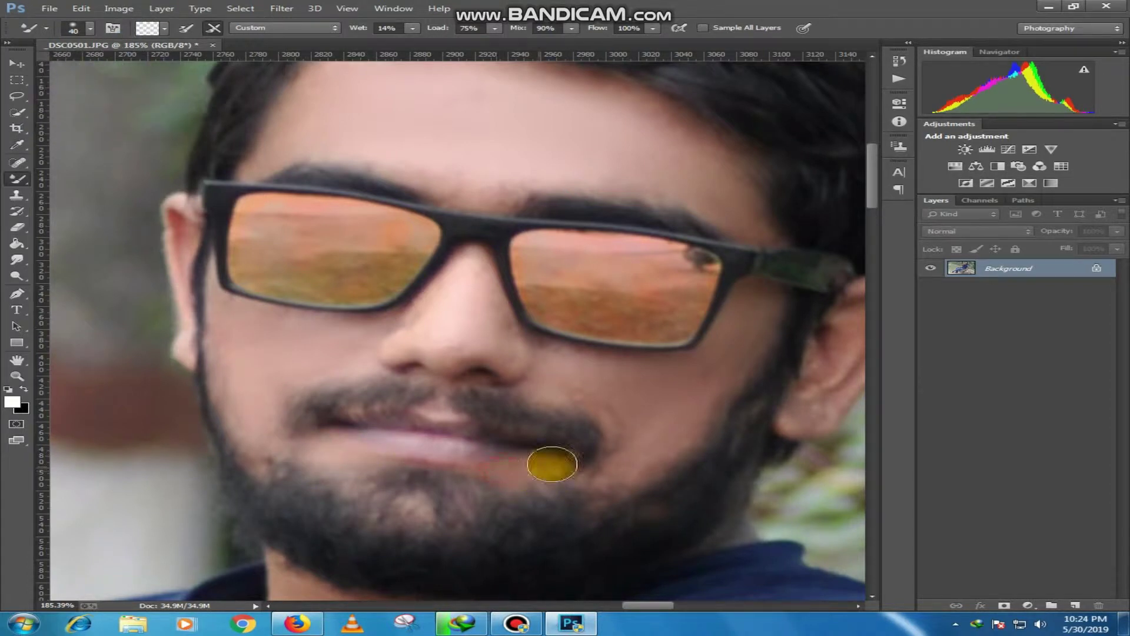
mouse_move(333, 323)
mouse_down()
mouse_move(277, 318)
mouse_move(247, 411)
mouse_up()
click(353, 338)
drag(367, 331, 313, 325)
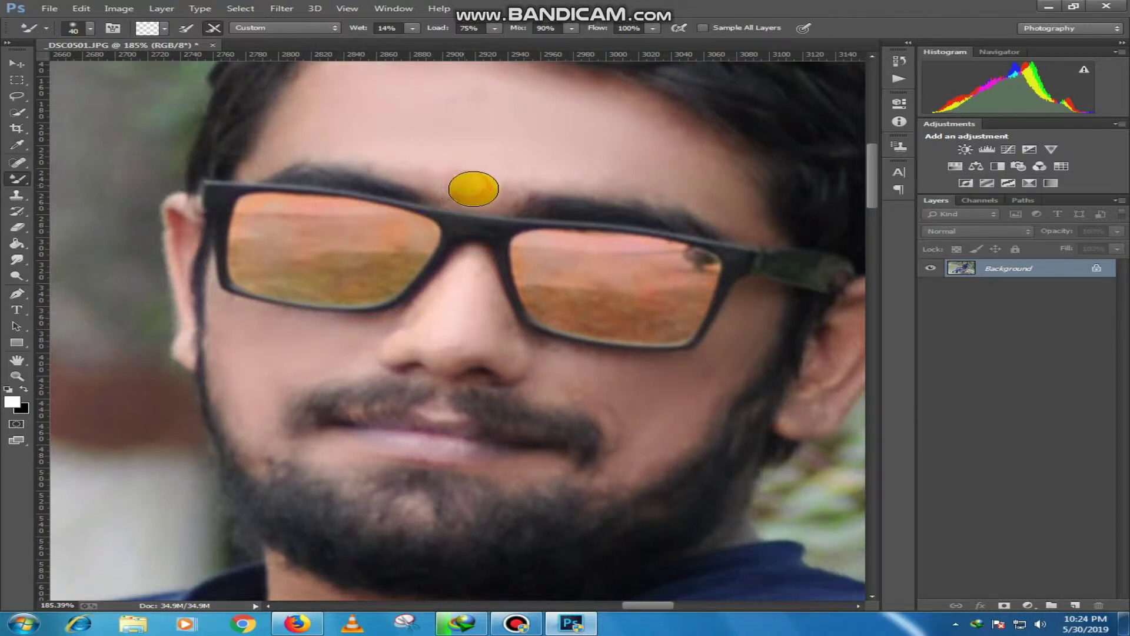
drag(352, 130, 319, 105)
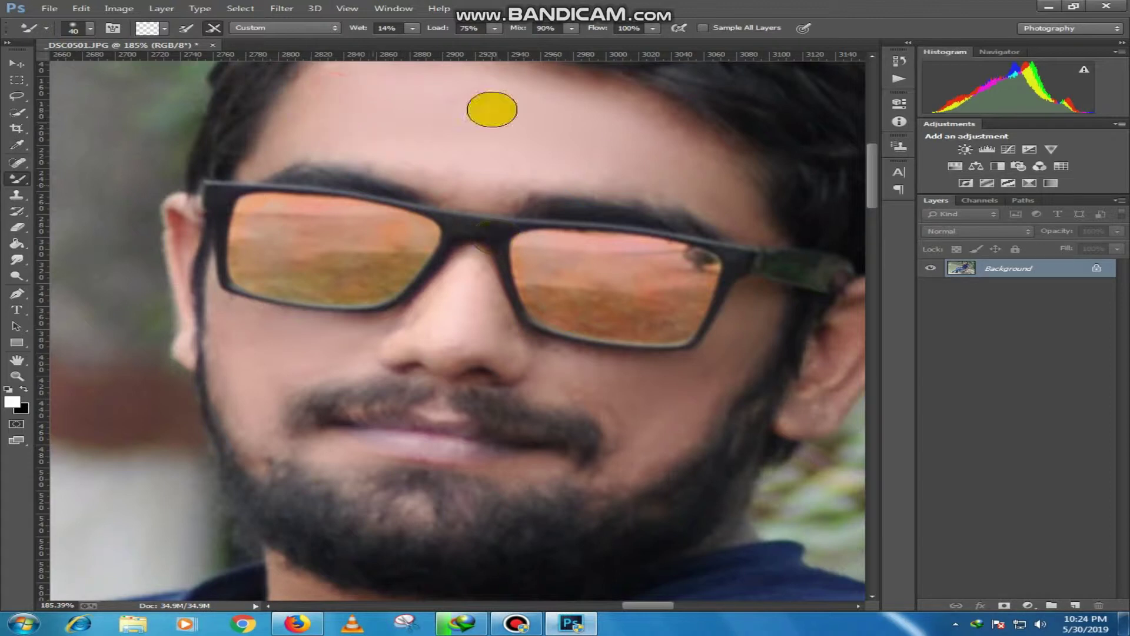
click(20, 63)
Duplicate the Background layer and open the Camera Raw filter on the copy
click(235, 9)
click(639, 4)
drag(1036, 288, 1075, 605)
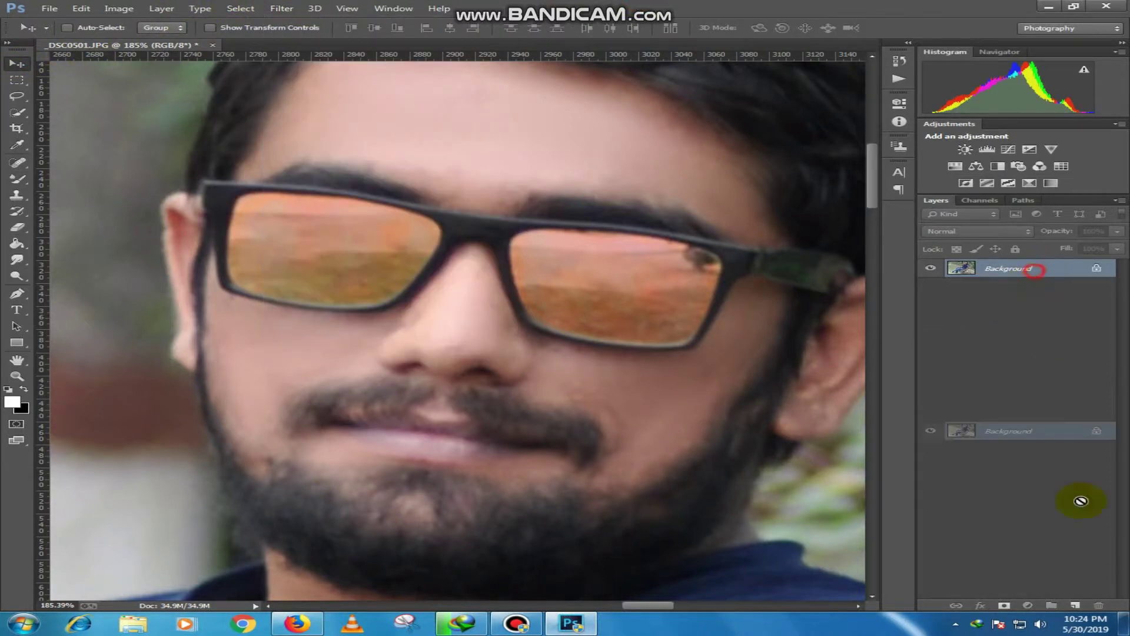
click(281, 8)
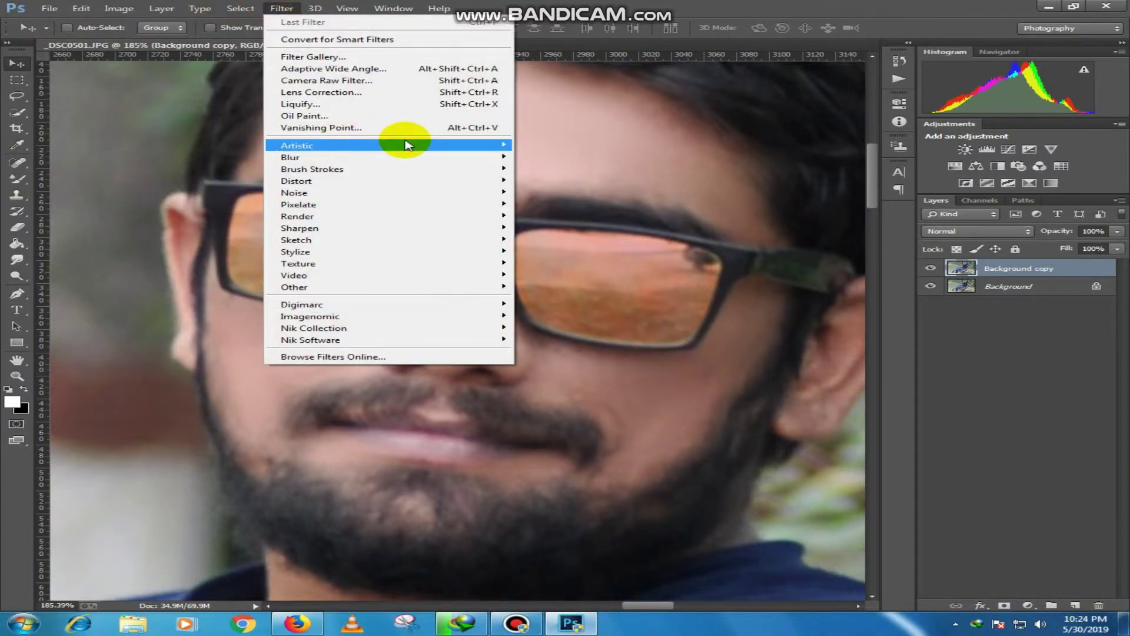
click(361, 82)
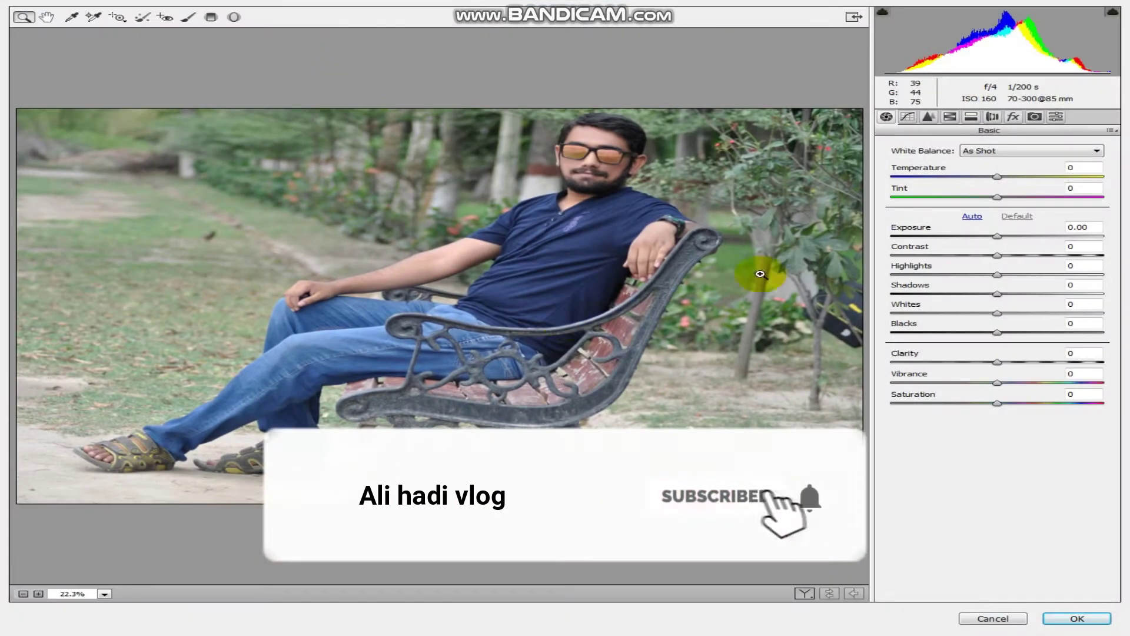
Set Camera Raw Basic tones: exposure +0.10, whites +21, blacks -14, plus contrast and clarity, and apply
click(972, 216)
click(1018, 216)
drag(1000, 239, 1003, 239)
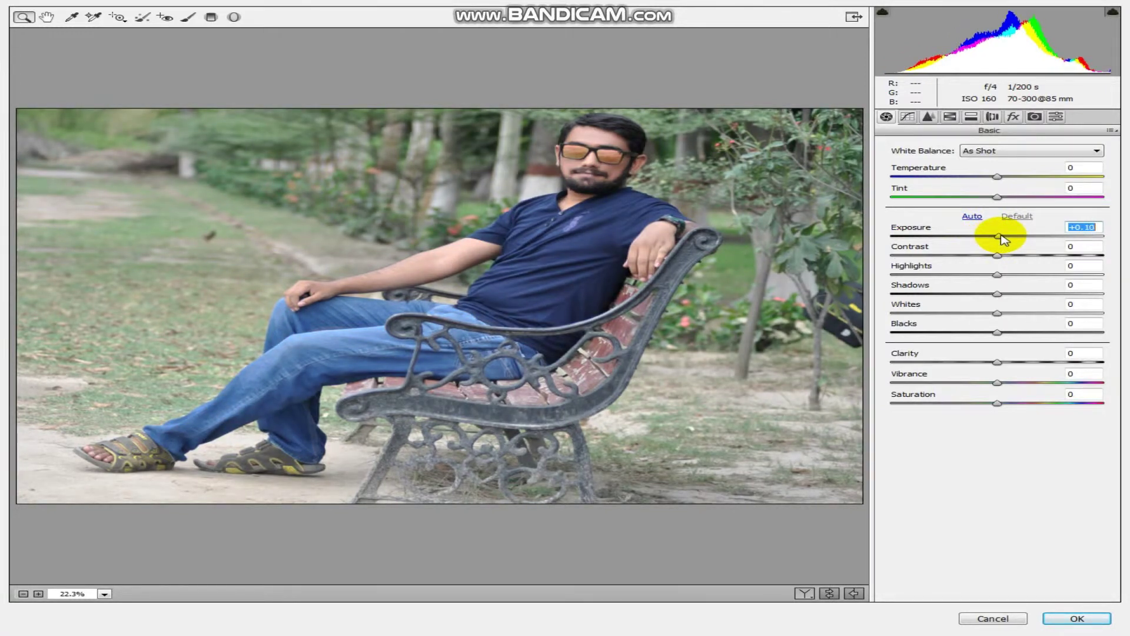
mouse_move(999, 257)
mouse_down()
mouse_move(967, 256)
mouse_move(1028, 257)
mouse_move(1003, 255)
mouse_move(997, 278)
mouse_move(963, 277)
mouse_move(1027, 282)
mouse_move(990, 281)
mouse_move(1054, 298)
mouse_move(1004, 295)
mouse_move(1040, 297)
mouse_up()
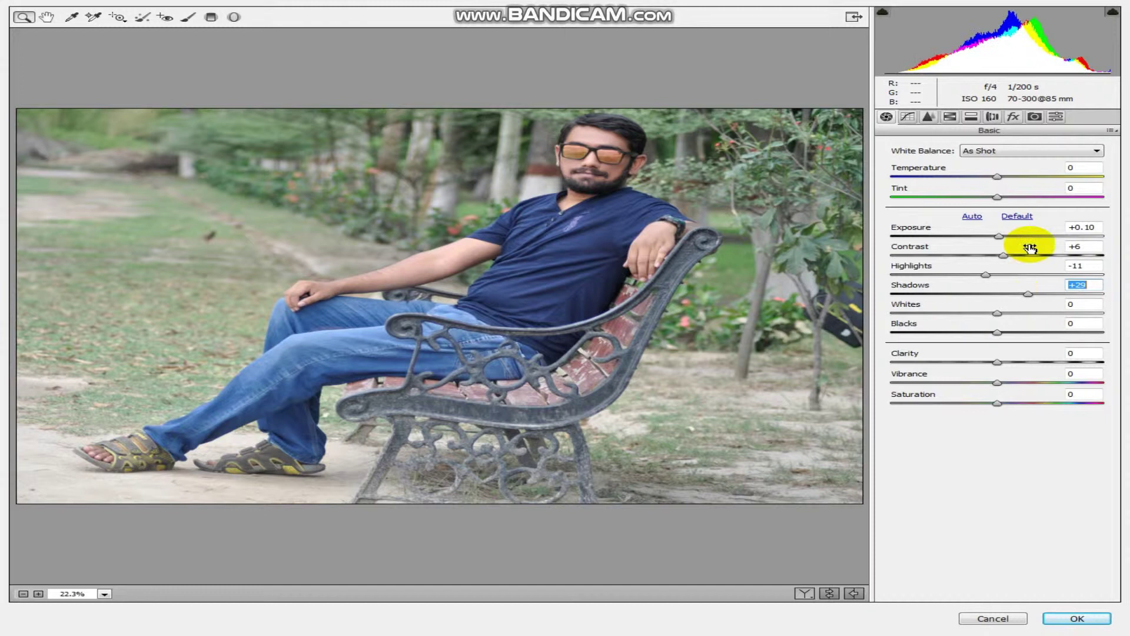
mouse_move(999, 315)
mouse_down()
mouse_move(1032, 313)
mouse_move(999, 313)
mouse_move(1021, 318)
mouse_up()
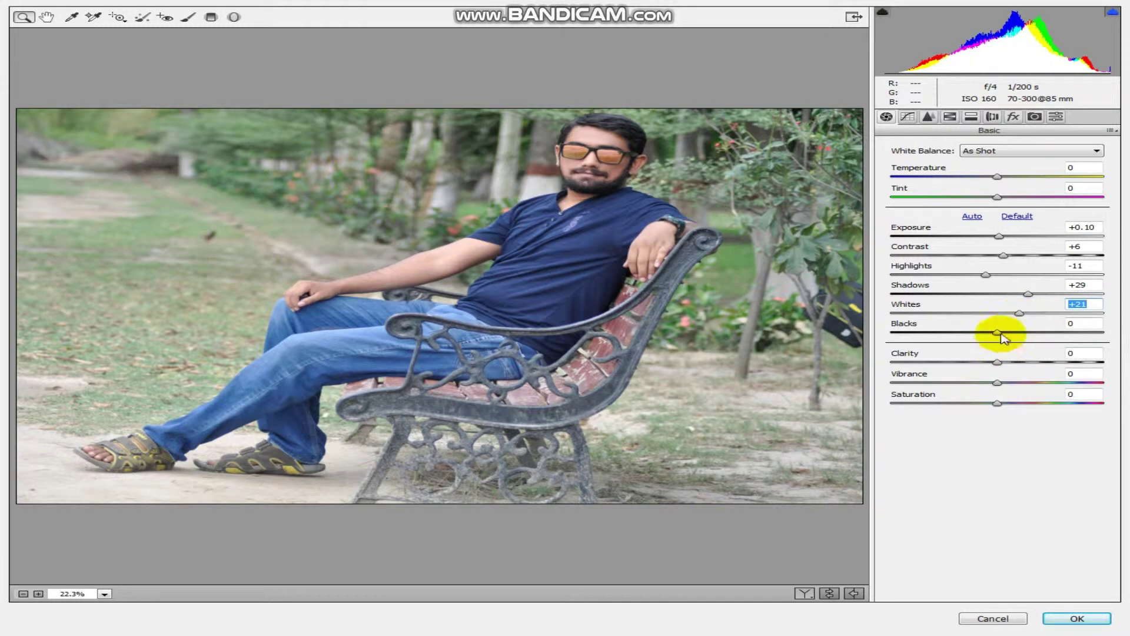
mouse_move(1003, 335)
mouse_down()
mouse_move(1017, 332)
mouse_move(959, 336)
mouse_move(1011, 331)
mouse_move(986, 336)
mouse_up()
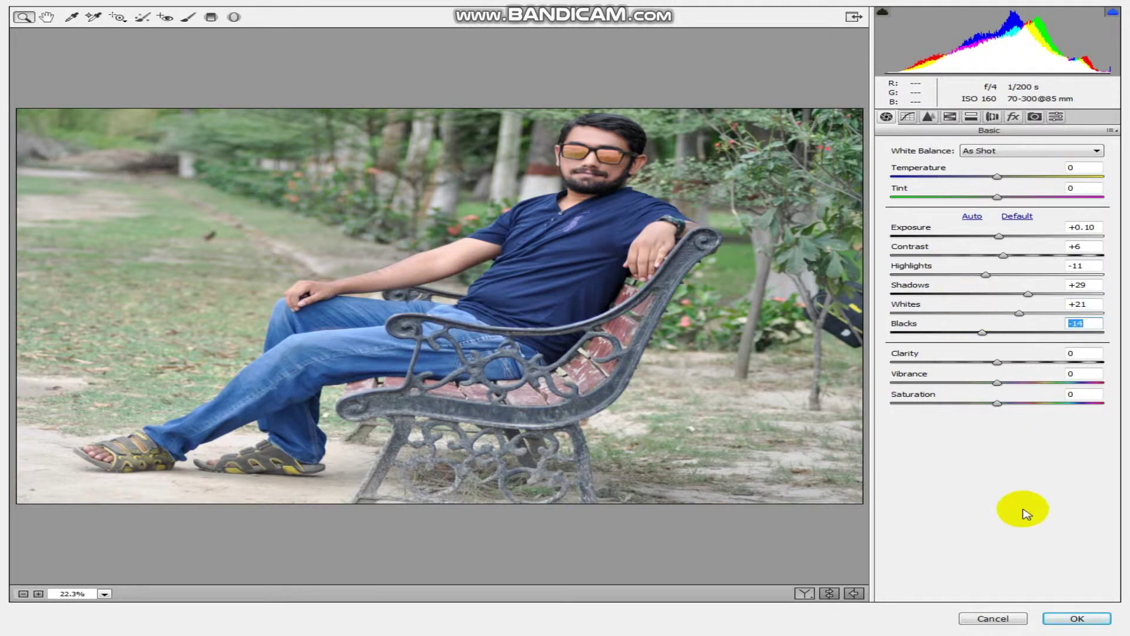
mouse_move(999, 363)
mouse_down()
mouse_move(1047, 361)
mouse_move(967, 365)
mouse_move(1016, 362)
mouse_up()
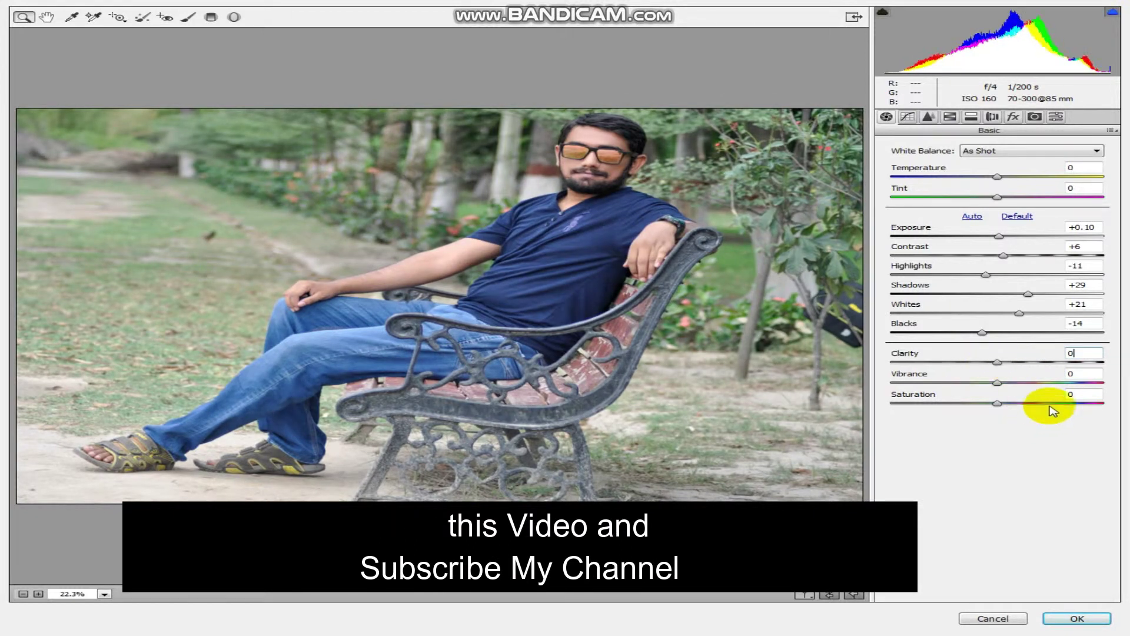
click(1077, 618)
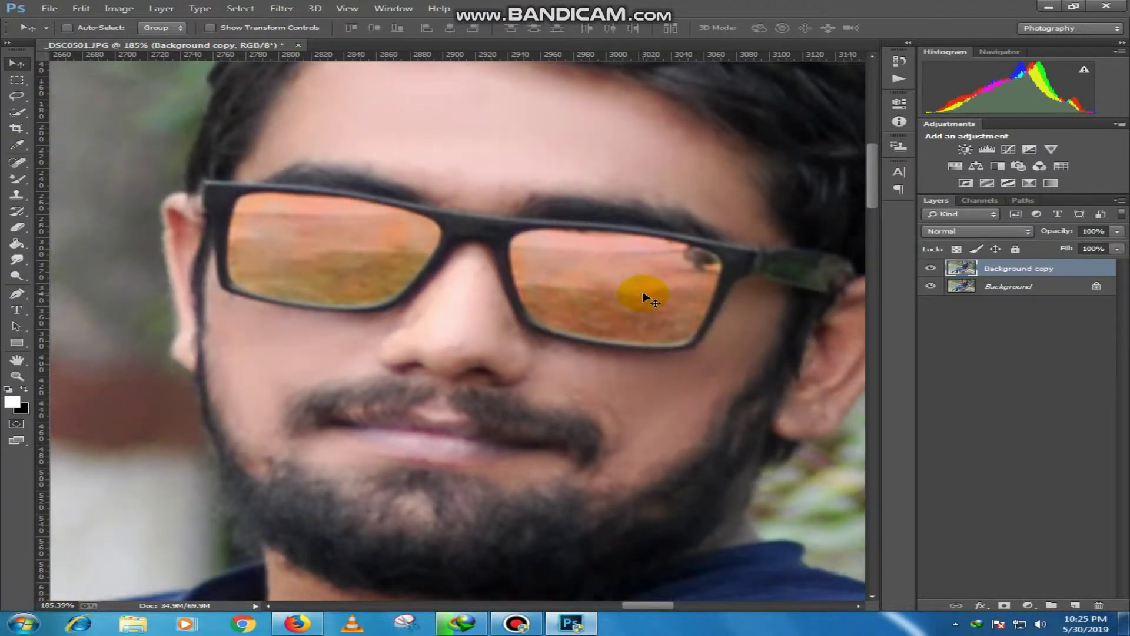
Toggle the edited copy's visibility to compare before/after and fit the photo on screen
click(930, 271)
click(930, 271)
key(ctrl+0)
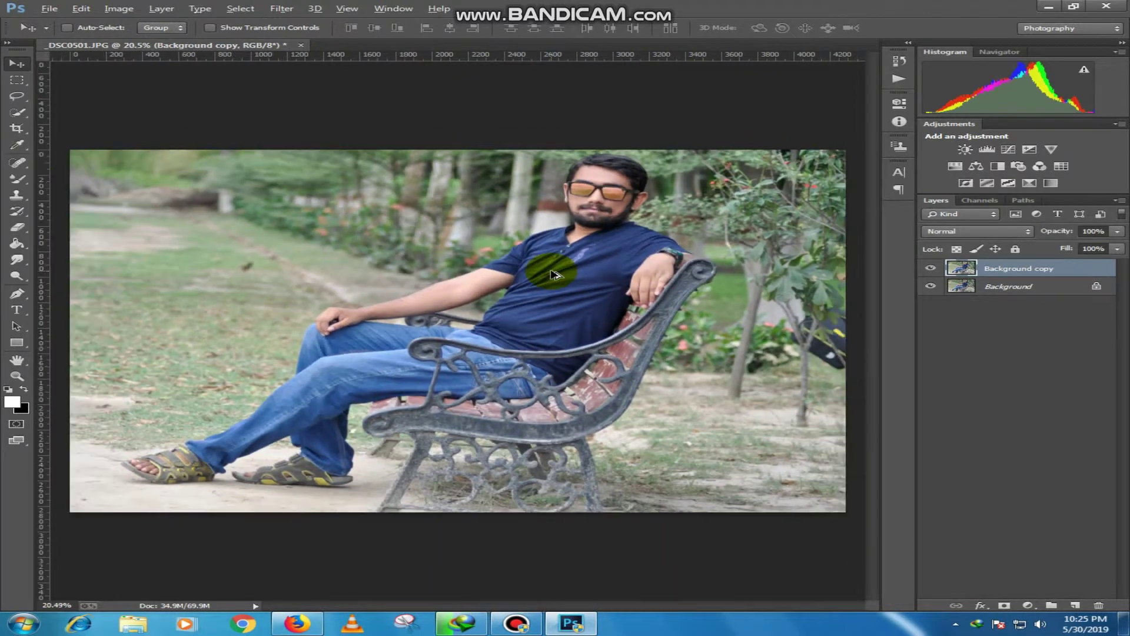
Lasso the dark spot on the grass and Content-Aware fill it
scroll(277, 276, up, 3)
scroll(253, 268, up, 4)
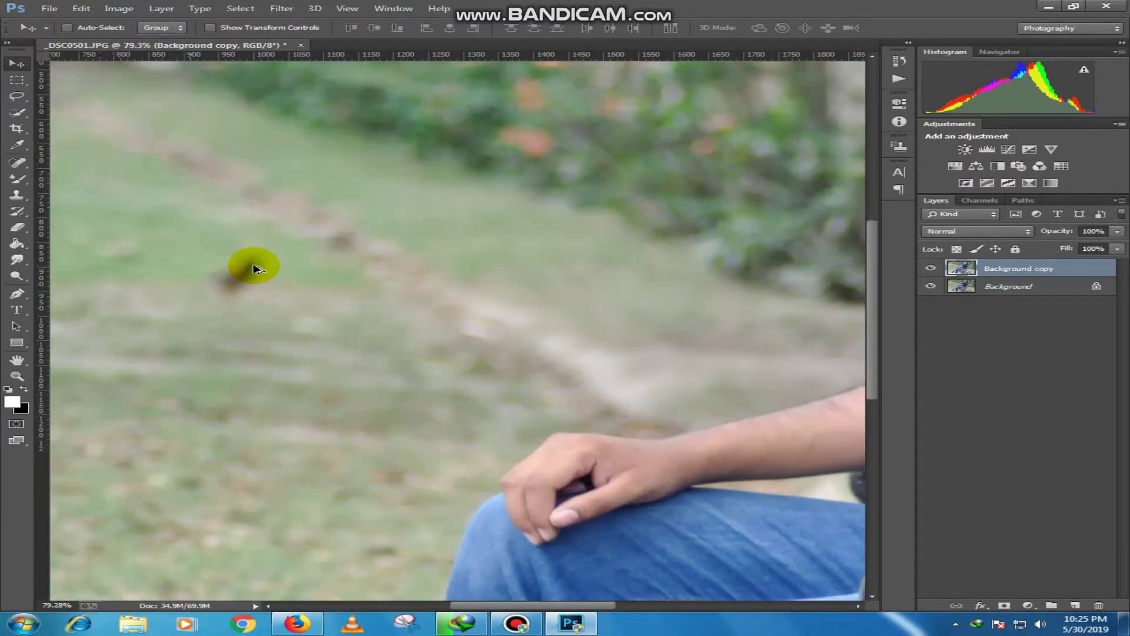
scroll(253, 268, up, 3)
scroll(389, 318, up, 1)
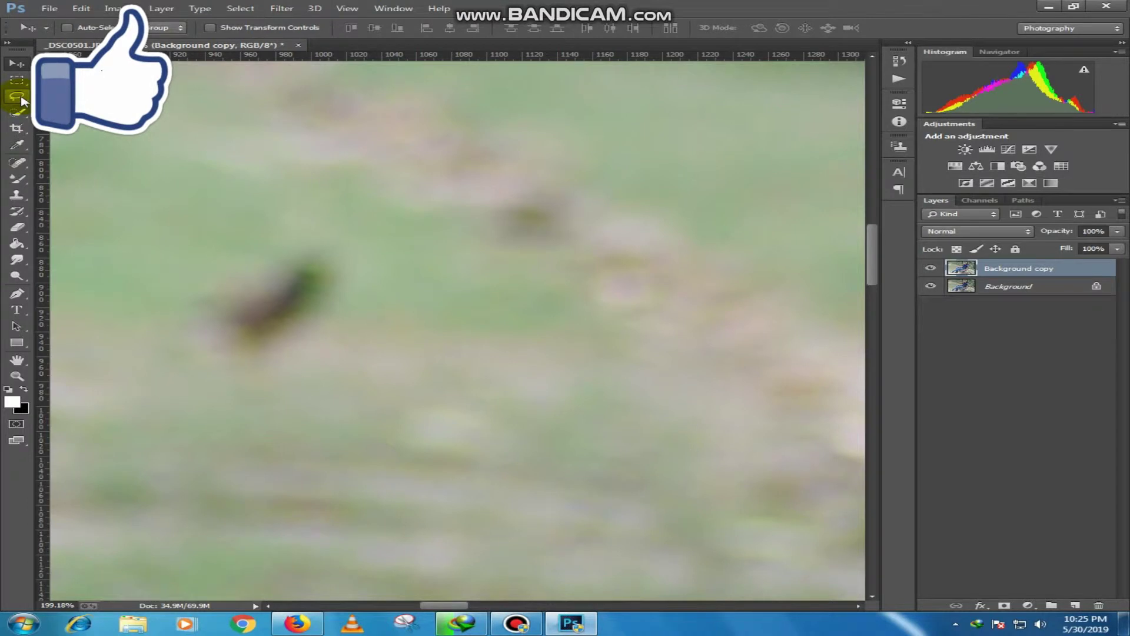
click(18, 97)
drag(262, 267, 312, 314)
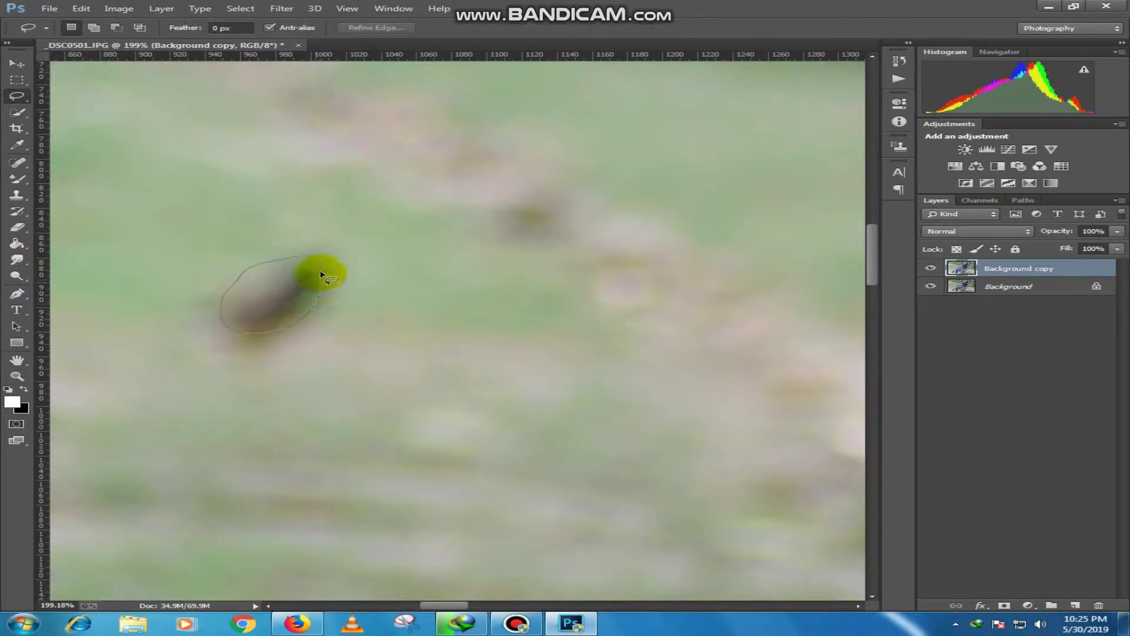
drag(302, 261, 299, 259)
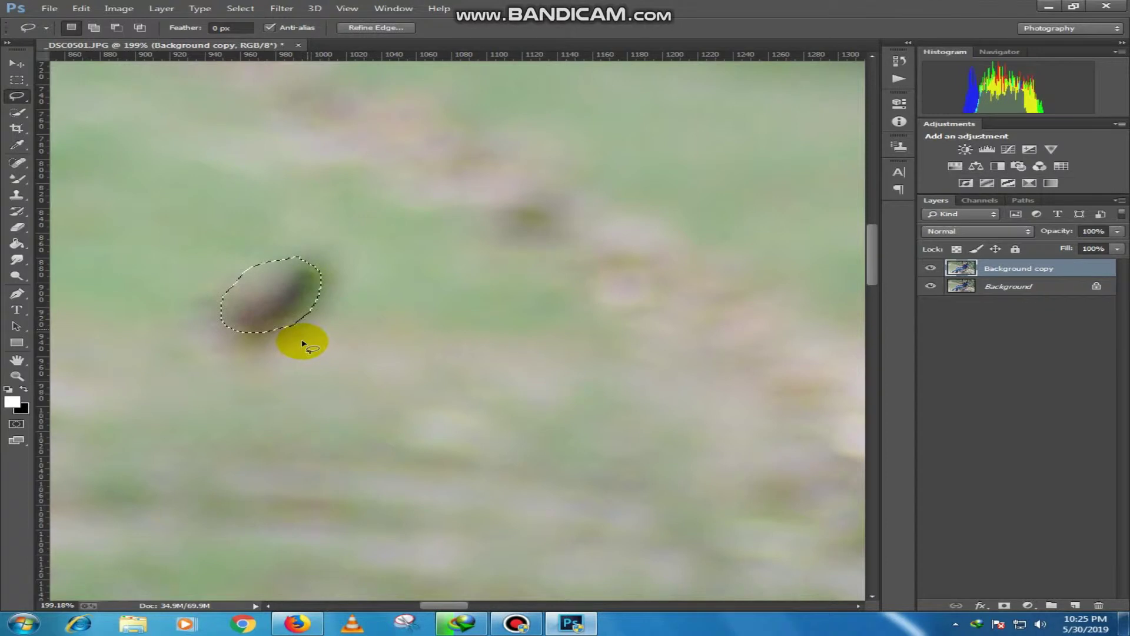
right_click(260, 287)
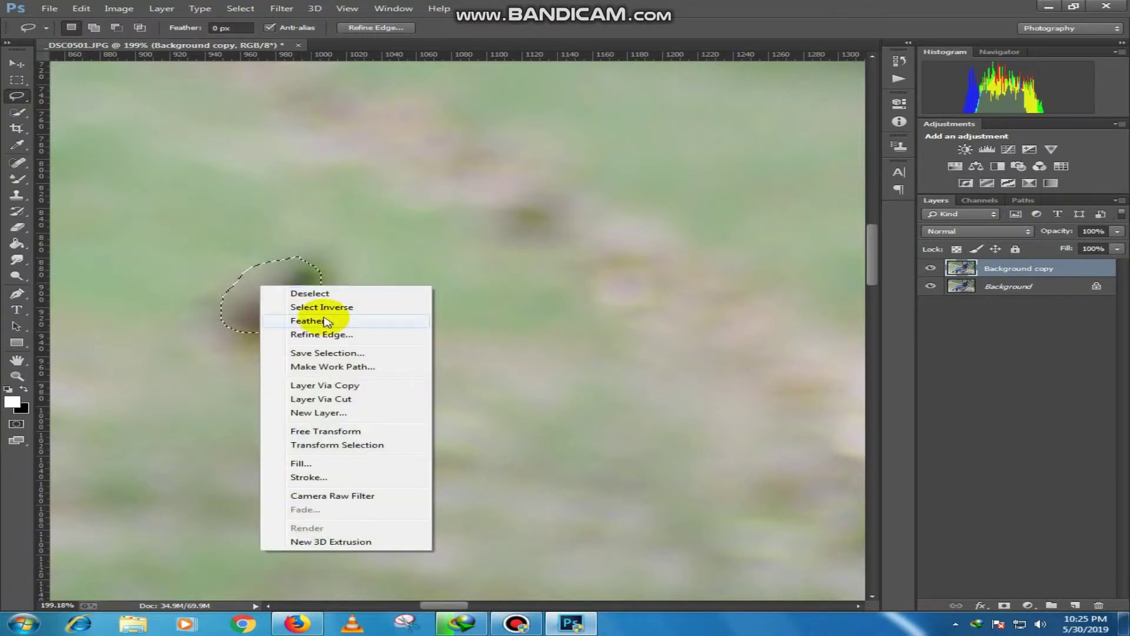
click(306, 463)
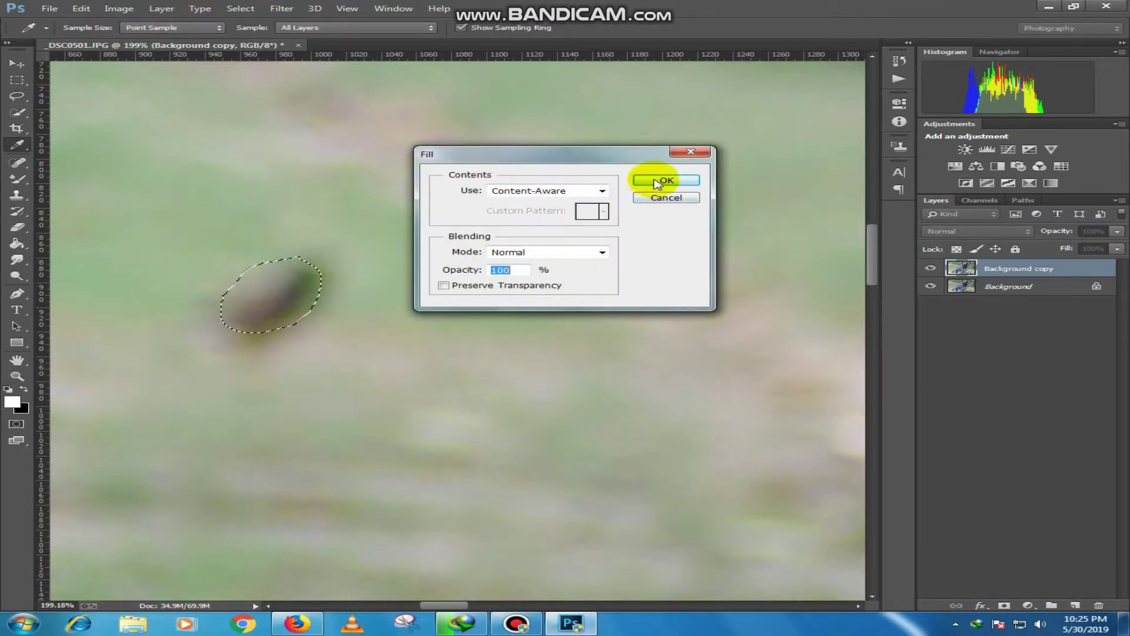
click(658, 180)
Switch to the Quick Selection tool in subtract mode and zoom back out
scroll(478, 355, down, 3)
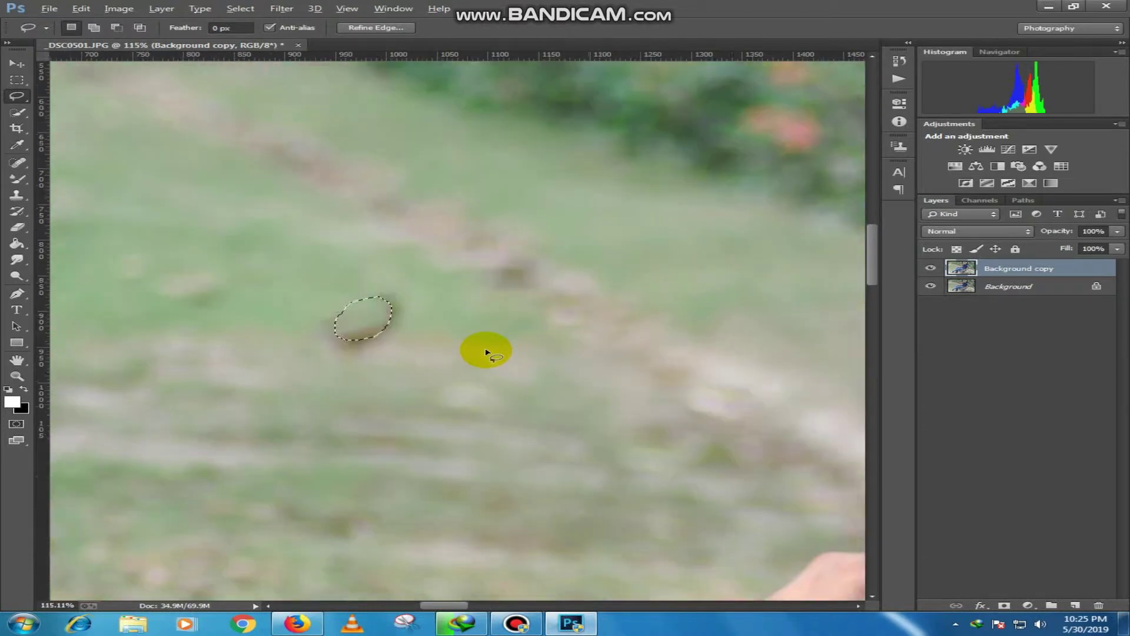
scroll(480, 354, down, 2)
scroll(483, 353, down, 2)
scroll(486, 352, down, 2)
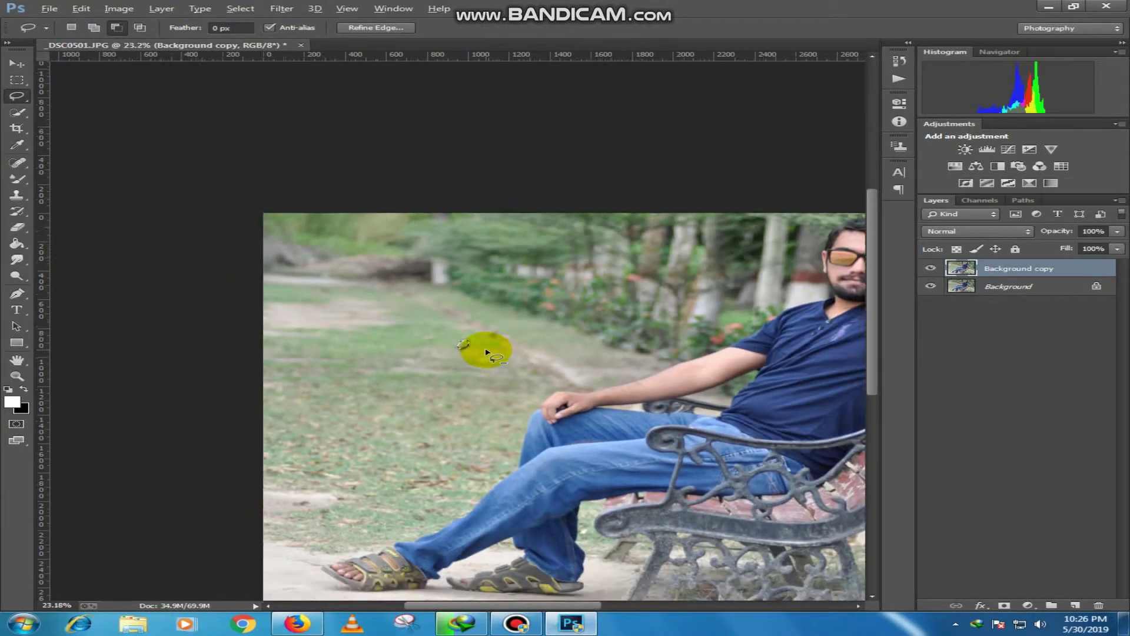
scroll(247, 284, up, 2)
scroll(246, 283, up, 4)
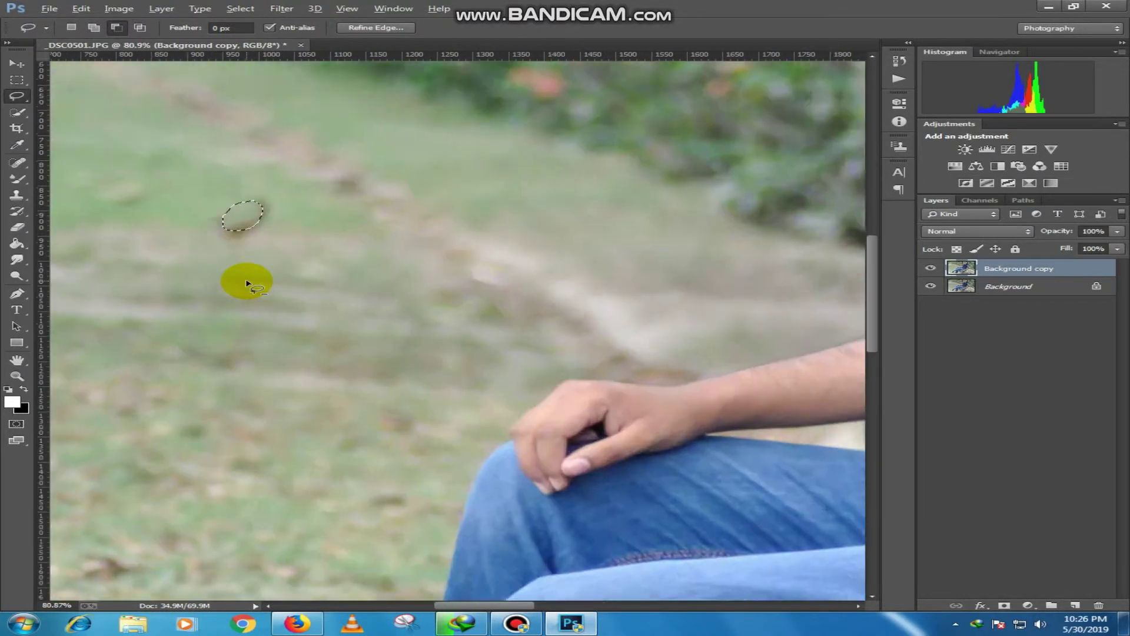
scroll(288, 252, up, 2)
key(alt+w)
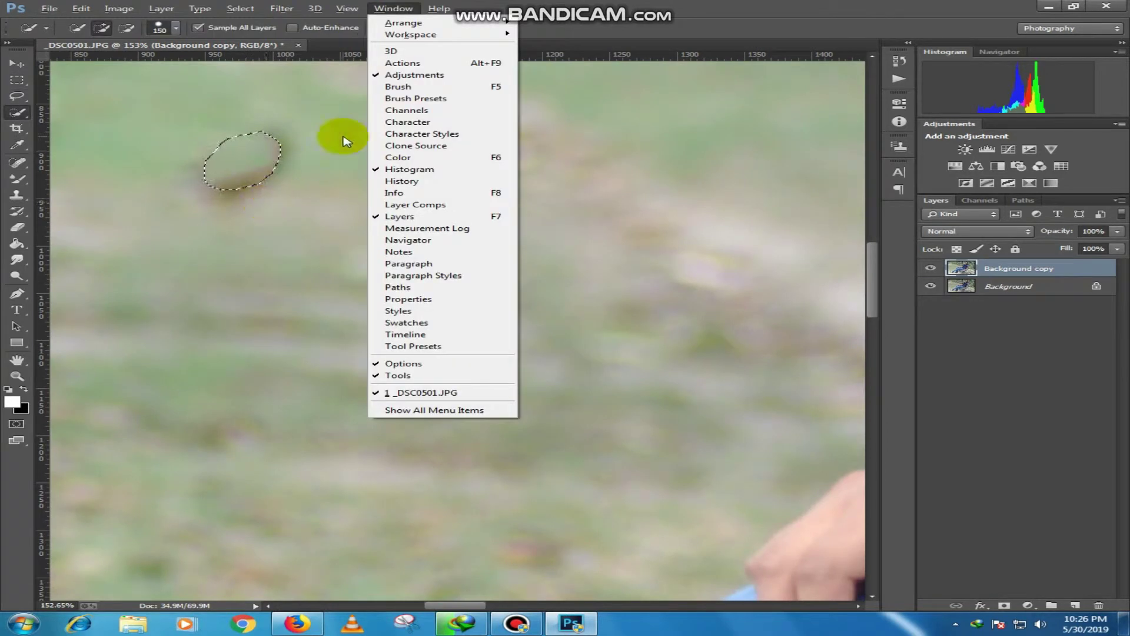
key(Escape)
key(w)
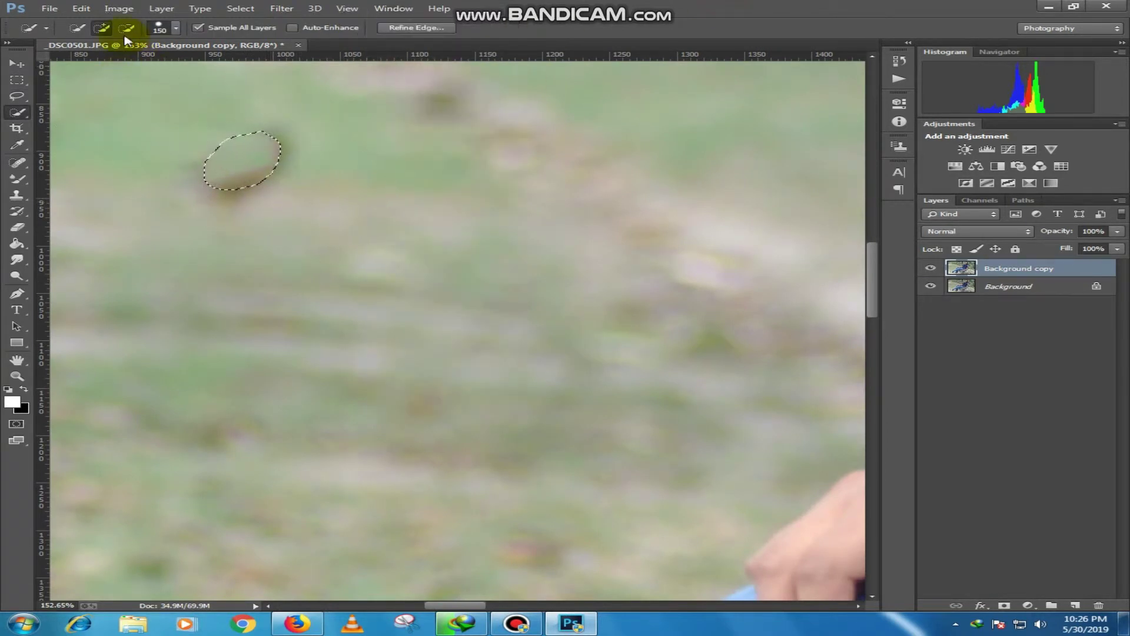
click(127, 28)
click(242, 212)
scroll(253, 161, down, 2)
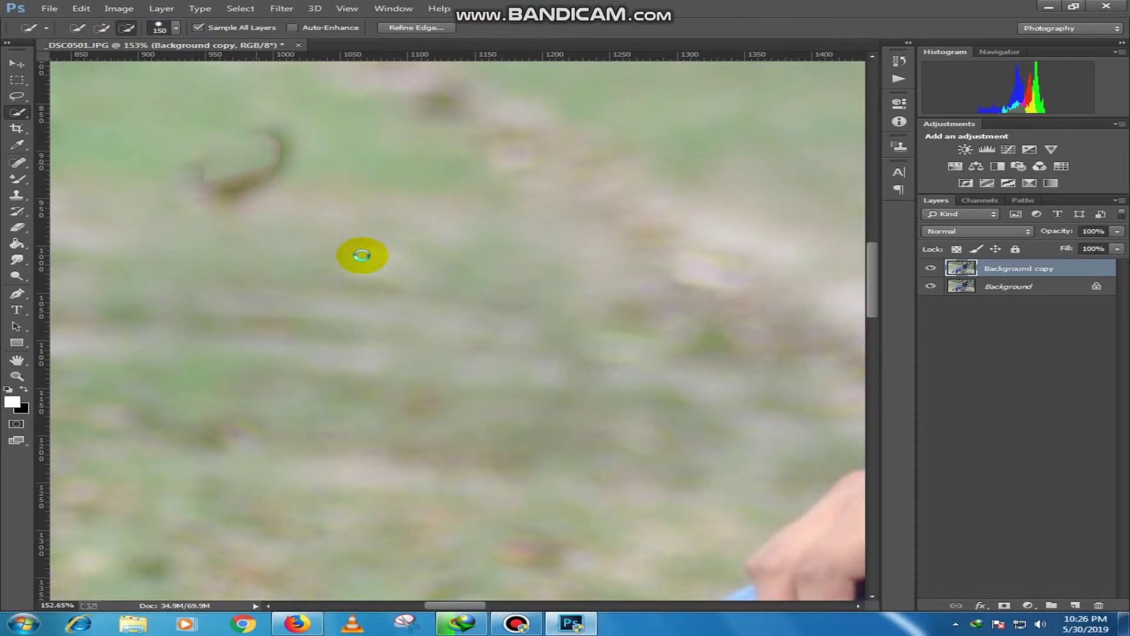
scroll(363, 255, down, 1)
scroll(363, 256, down, 2)
scroll(363, 256, down, 1)
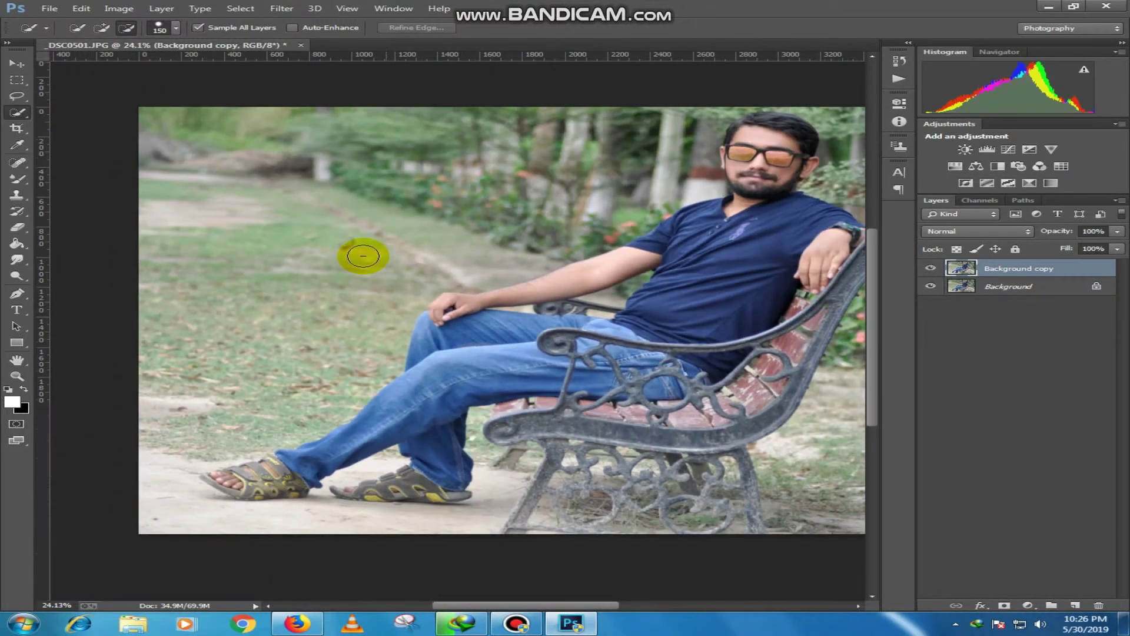
scroll(363, 256, down, 1)
scroll(363, 255, down, 1)
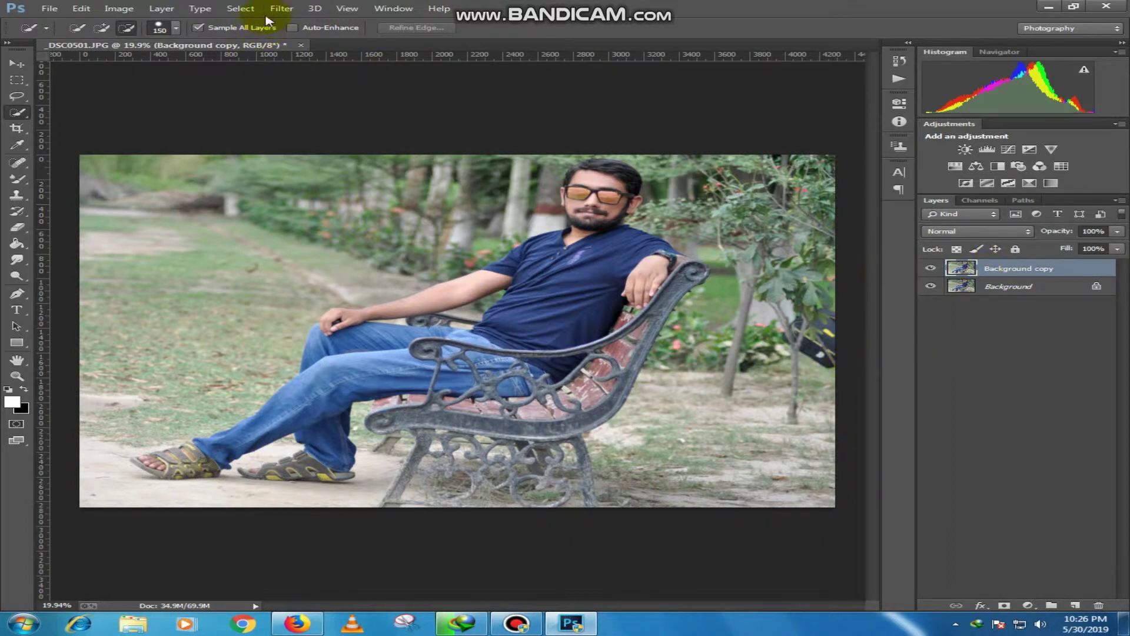
Reopen Camera Raw and in Detail raise sharpening amount to 66 and luminance noise reduction
click(281, 8)
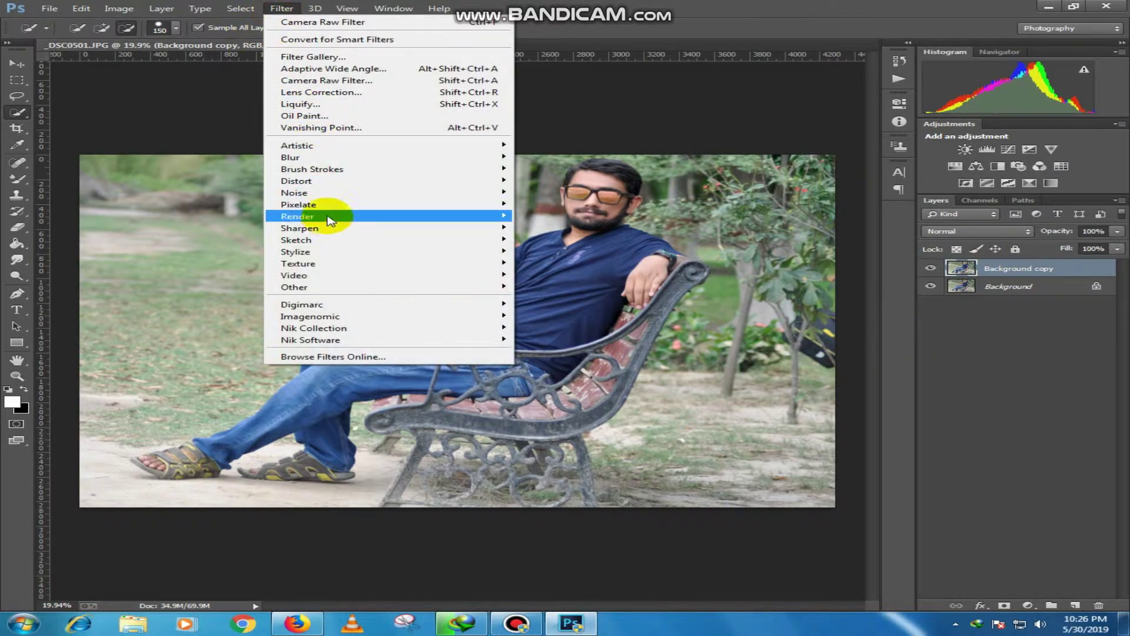
click(317, 81)
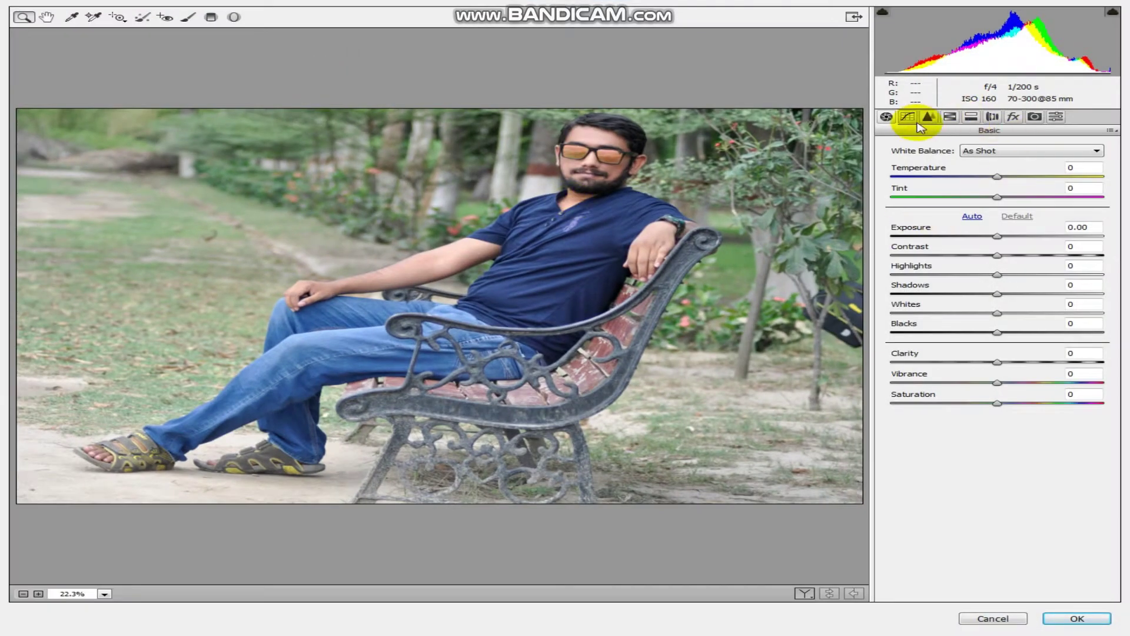
click(928, 117)
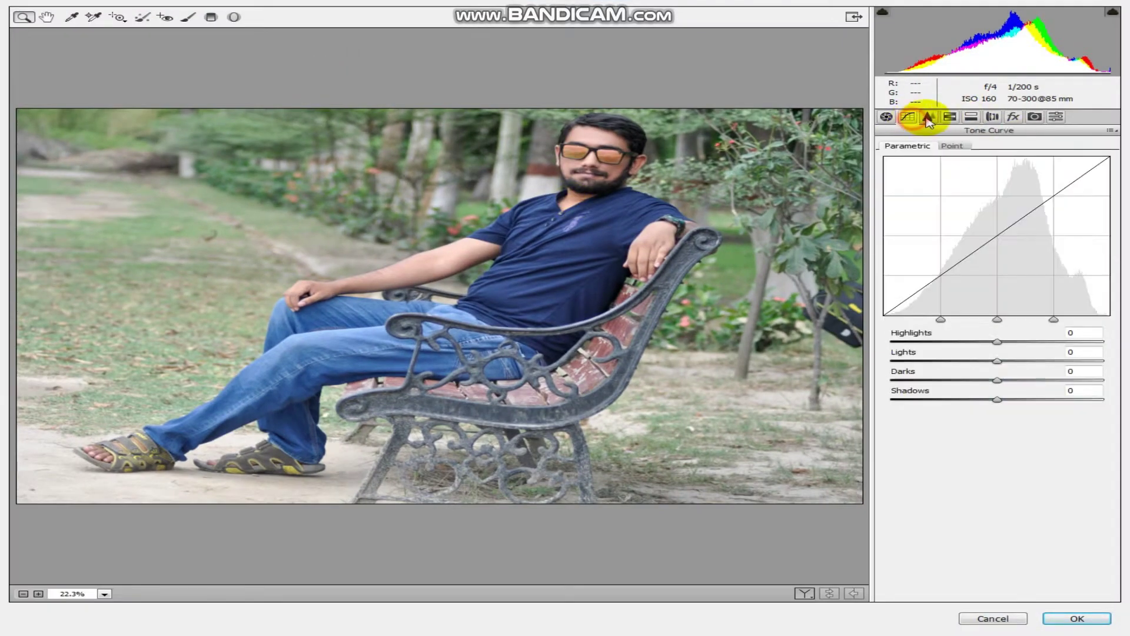
drag(927, 167, 974, 168)
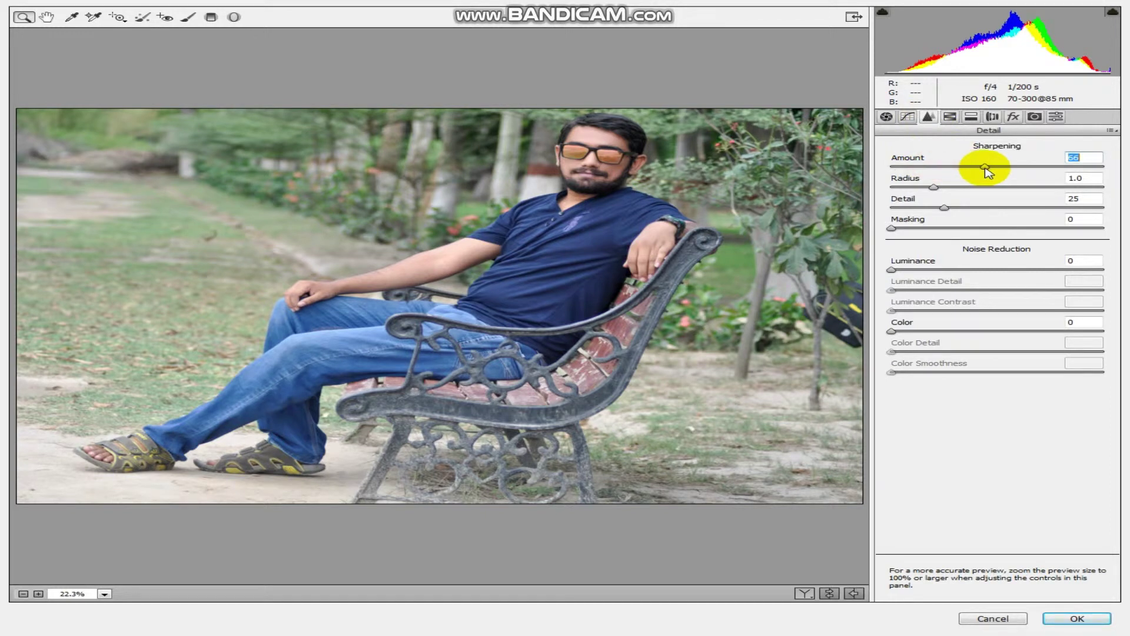
drag(945, 270, 981, 270)
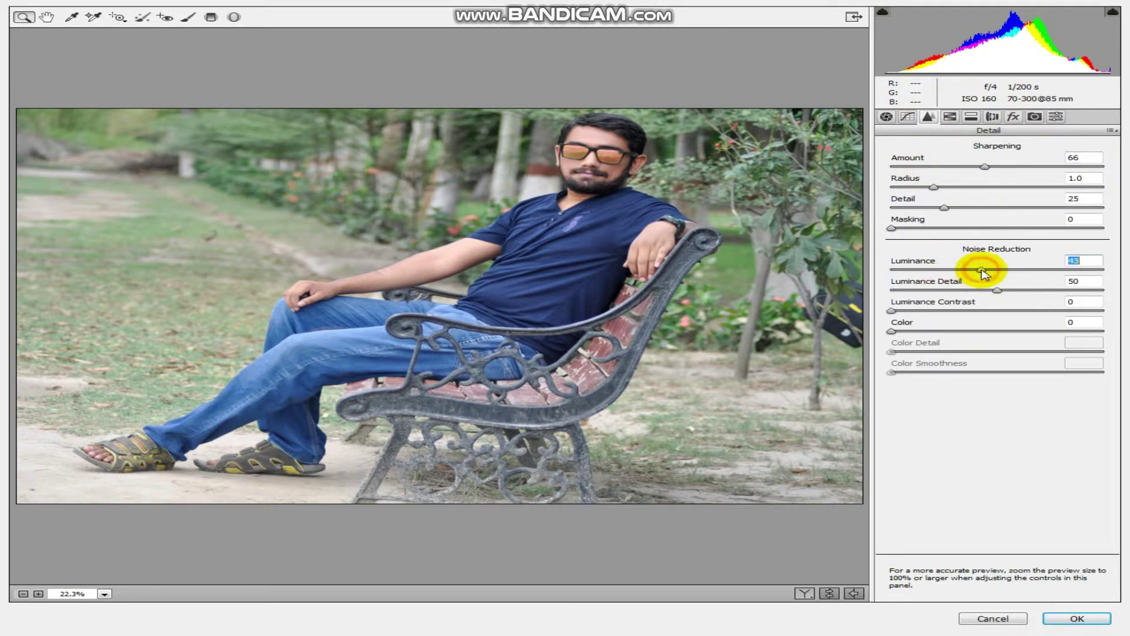
In HSL, adjust Reds saturation and brighten Oranges luminance to +17
click(950, 116)
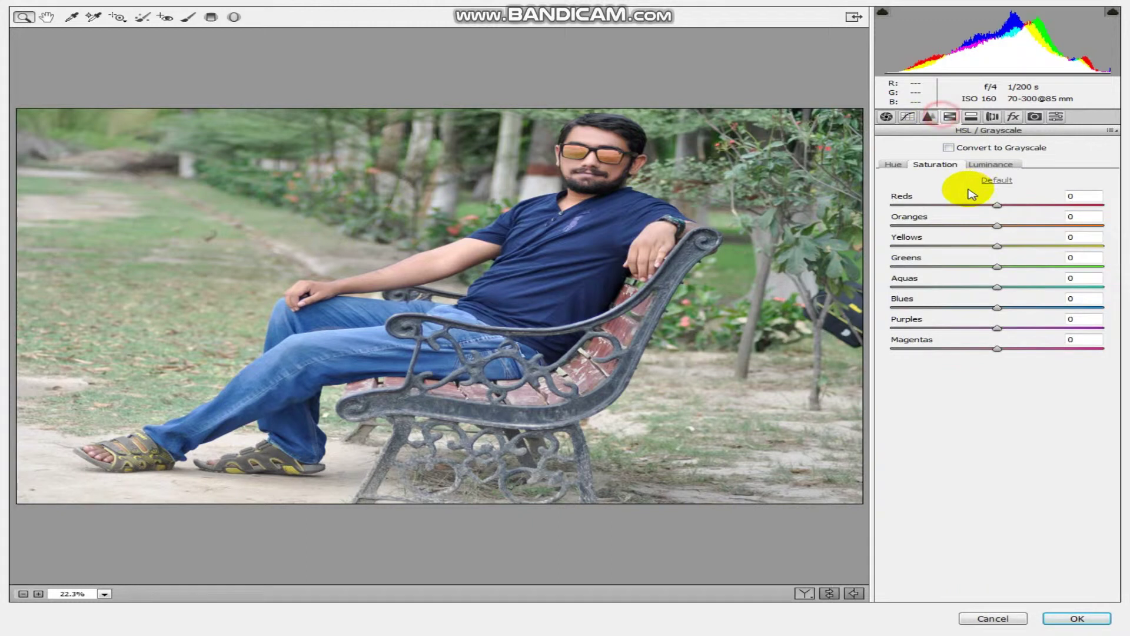
mouse_move(997, 205)
mouse_down()
mouse_move(1043, 206)
mouse_move(986, 205)
mouse_up()
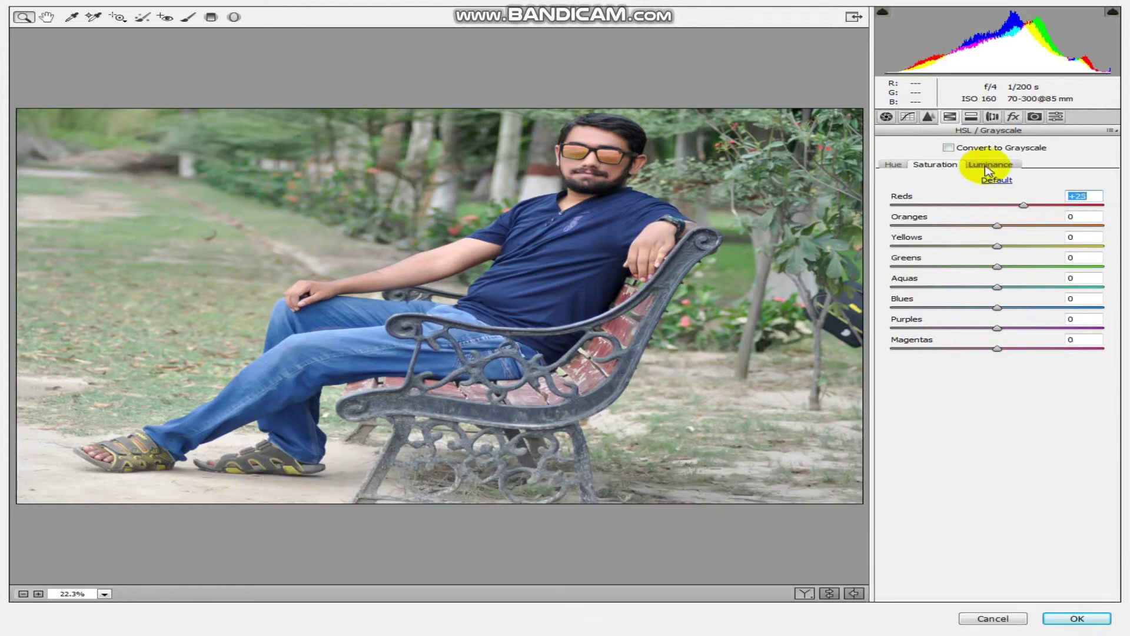
click(986, 165)
drag(999, 227, 1019, 226)
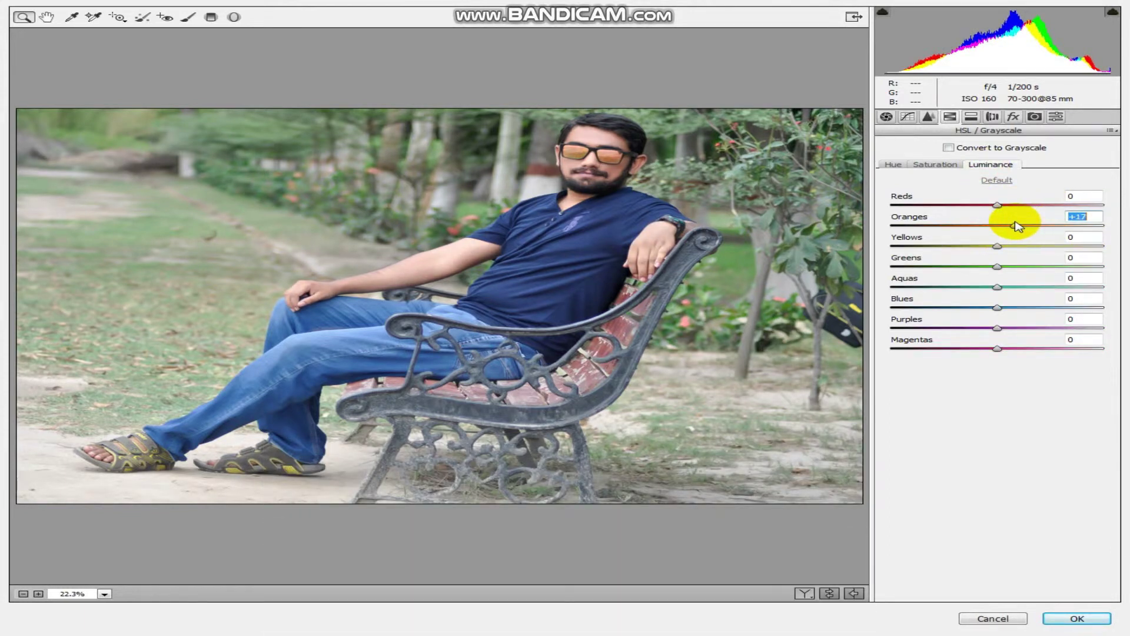
Boost Yellows, Greens, Aquas, Blues and Magentas saturation, then lower Reds luminance
click(936, 165)
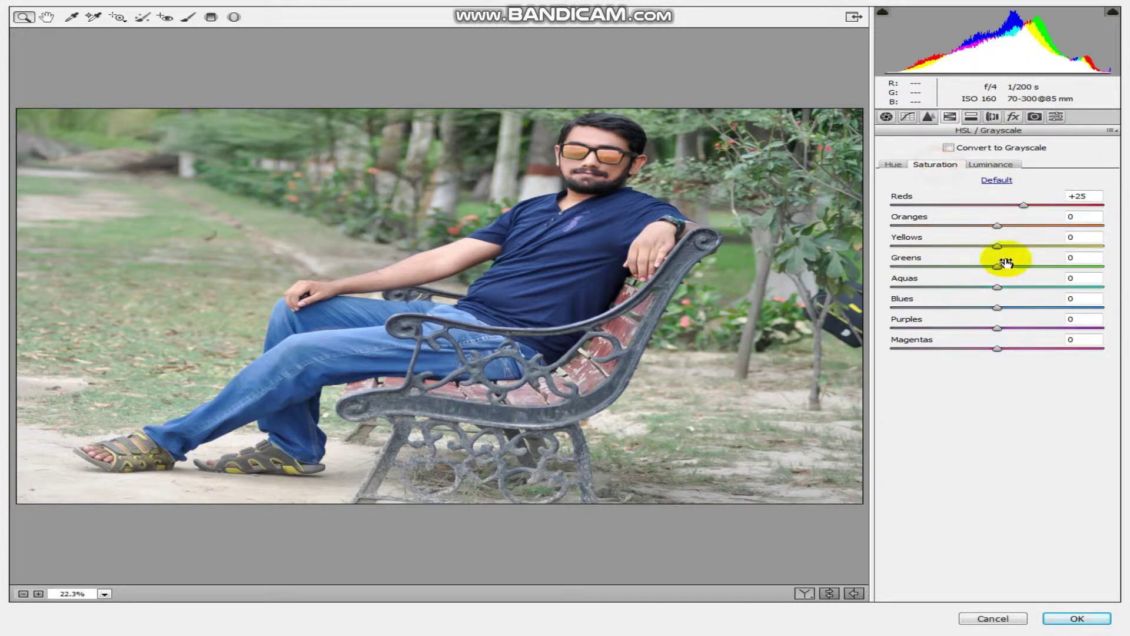
mouse_move(998, 246)
mouse_down()
mouse_move(906, 246)
mouse_move(1105, 246)
mouse_up()
mouse_move(997, 267)
mouse_down()
mouse_move(940, 270)
mouse_move(1099, 267)
mouse_up()
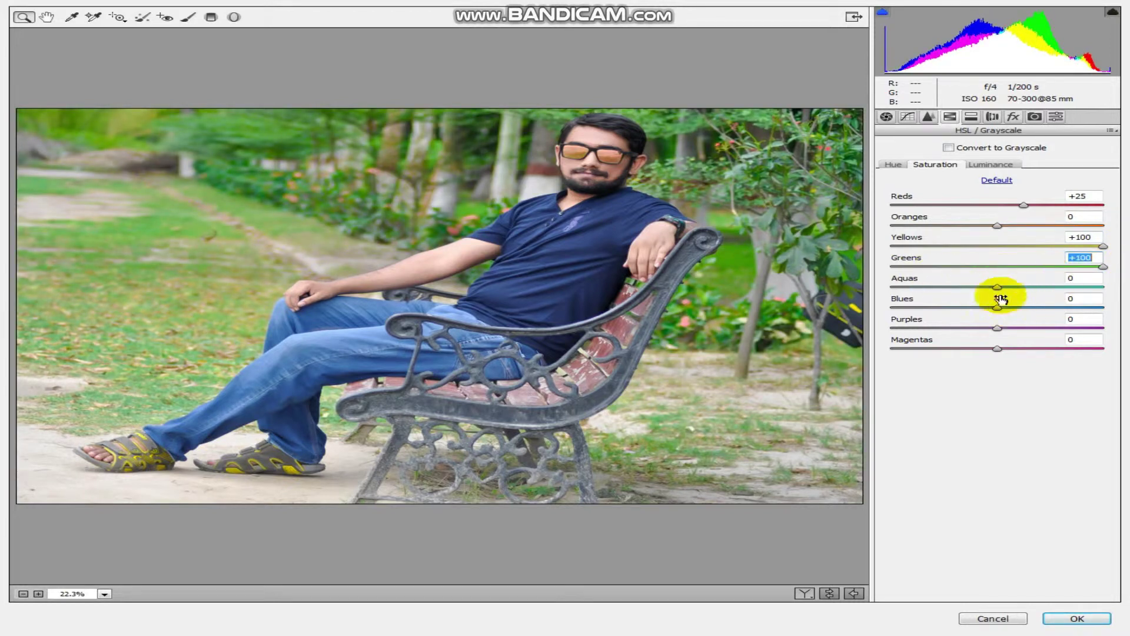
drag(999, 288, 1105, 287)
mouse_move(998, 307)
mouse_down()
mouse_move(1058, 309)
mouse_move(1036, 306)
mouse_move(1063, 327)
mouse_up()
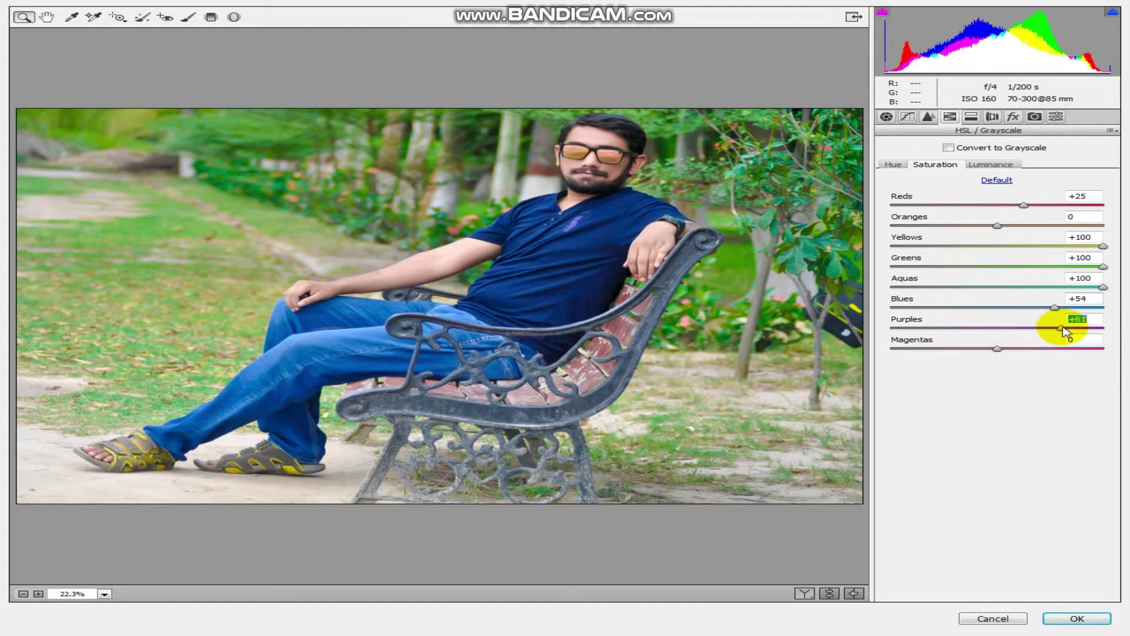
mouse_move(997, 349)
mouse_down()
mouse_move(1079, 347)
mouse_move(901, 347)
mouse_move(1051, 348)
mouse_up()
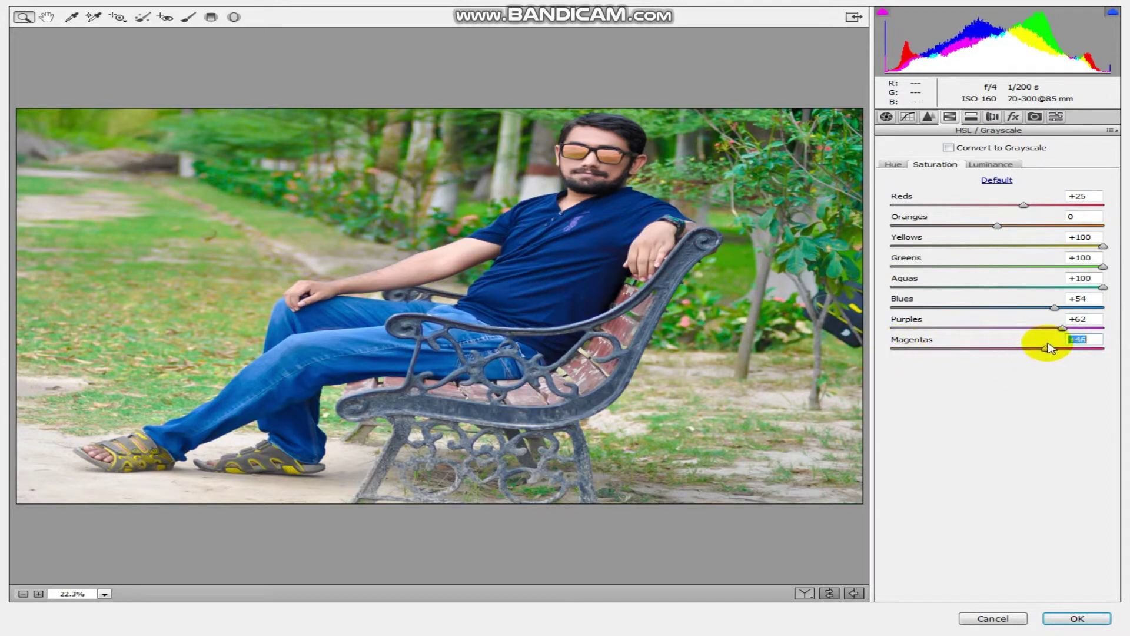
click(991, 164)
mouse_move(999, 206)
mouse_down()
mouse_move(1017, 204)
mouse_move(938, 203)
mouse_move(981, 206)
mouse_up()
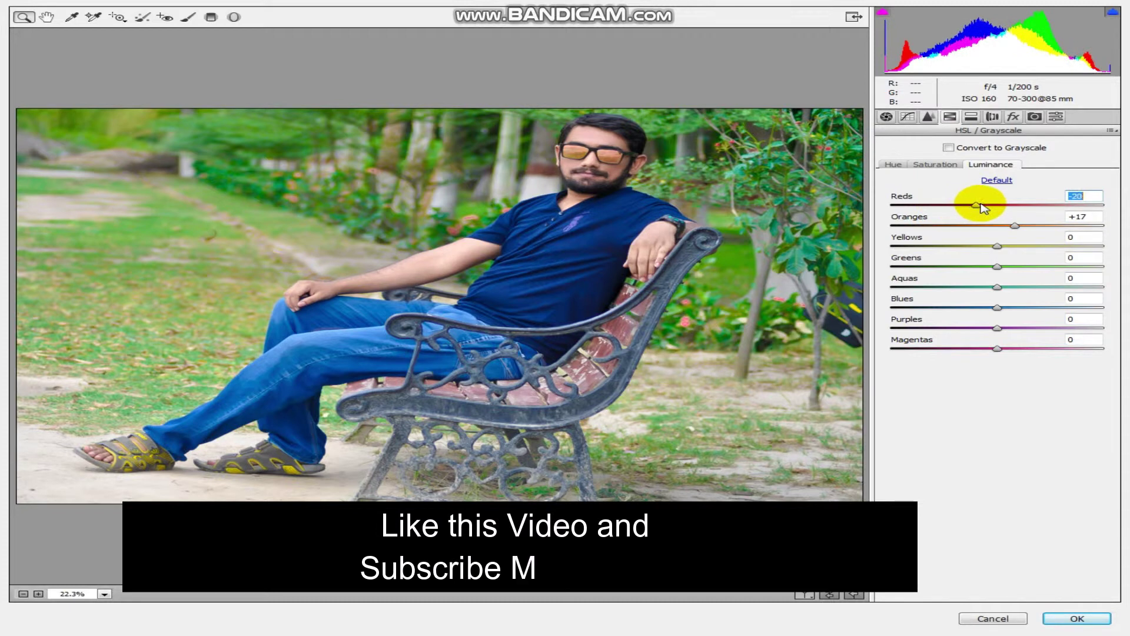
Set HSL hues to Yellows +83, Greens -100, Aquas -9, Blues 0 and Purples -14
click(895, 165)
mouse_move(1003, 248)
mouse_down()
mouse_move(938, 247)
mouse_move(1085, 252)
mouse_up()
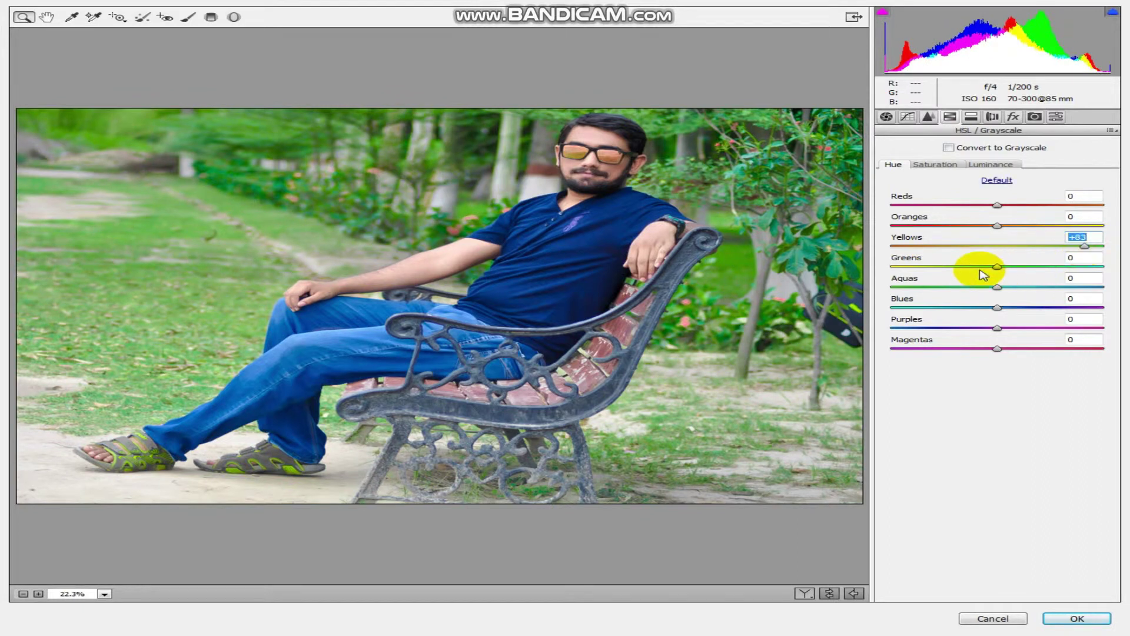
drag(997, 267, 883, 267)
mouse_move(963, 266)
mouse_down()
mouse_move(1044, 265)
mouse_move(902, 268)
mouse_up()
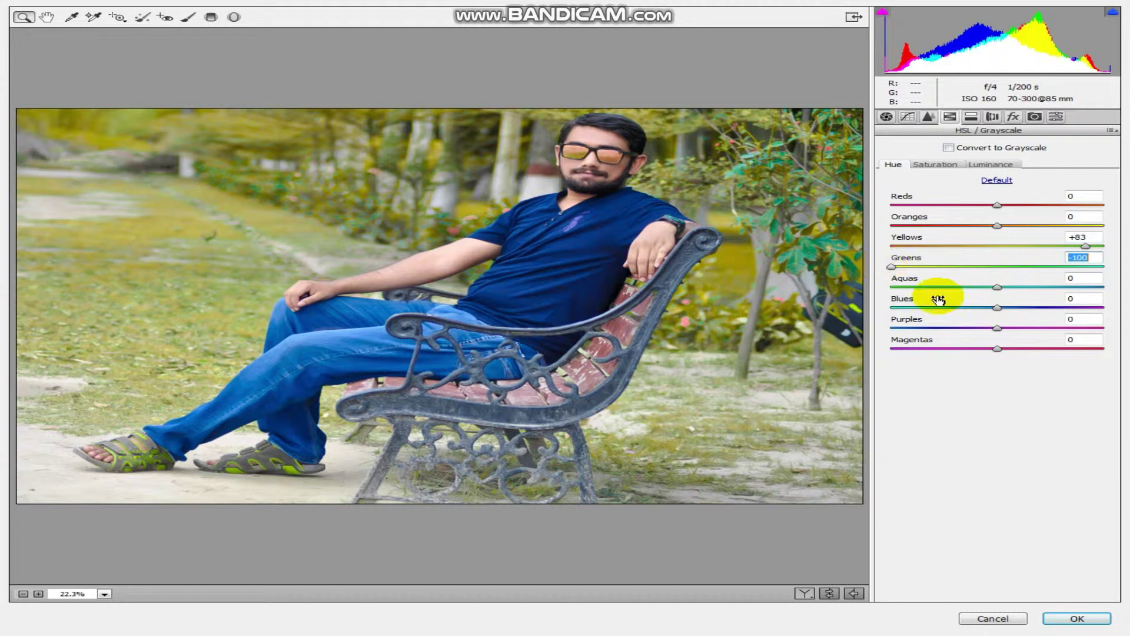
mouse_move(999, 287)
mouse_down()
mouse_move(1047, 285)
mouse_move(987, 288)
mouse_move(1029, 306)
mouse_move(963, 308)
mouse_up()
text(0)
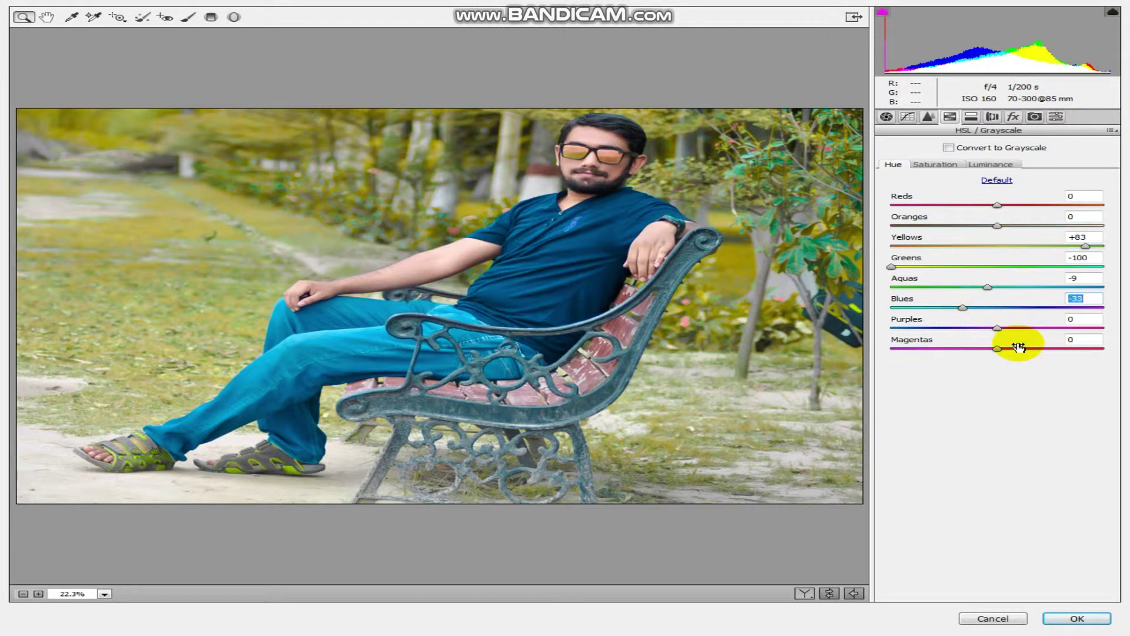
mouse_move(999, 331)
mouse_down()
mouse_move(1045, 333)
mouse_move(985, 333)
mouse_move(1013, 348)
mouse_move(1065, 349)
mouse_move(1016, 349)
mouse_up()
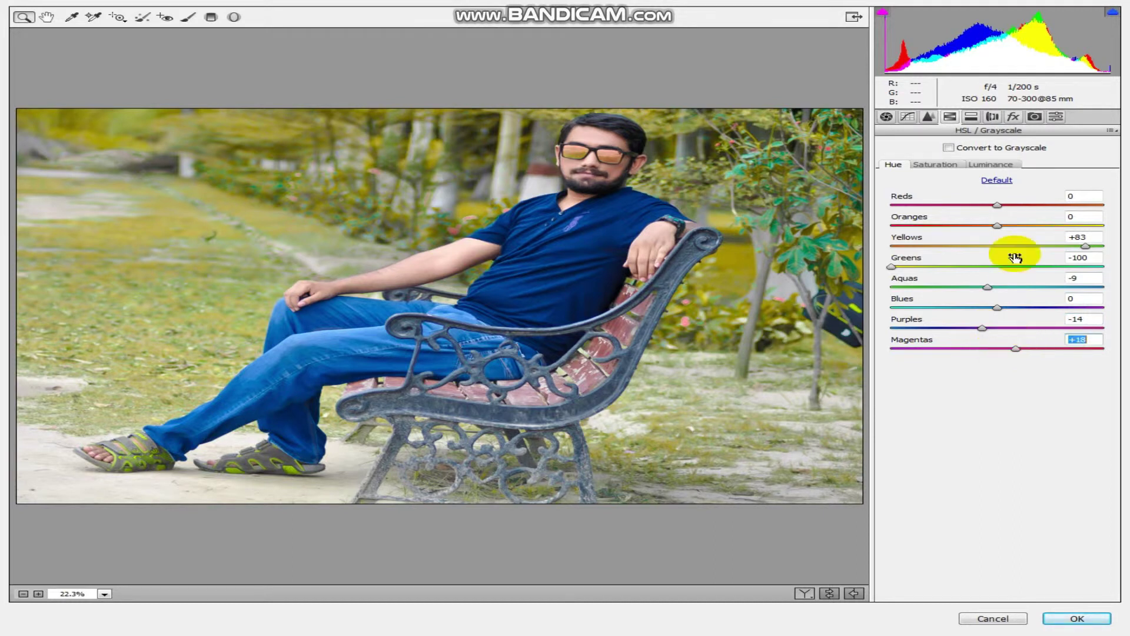
In Lens Corrections Manual set Scale to 98, add edge vignetting, and apply Camera Raw
click(971, 117)
click(992, 116)
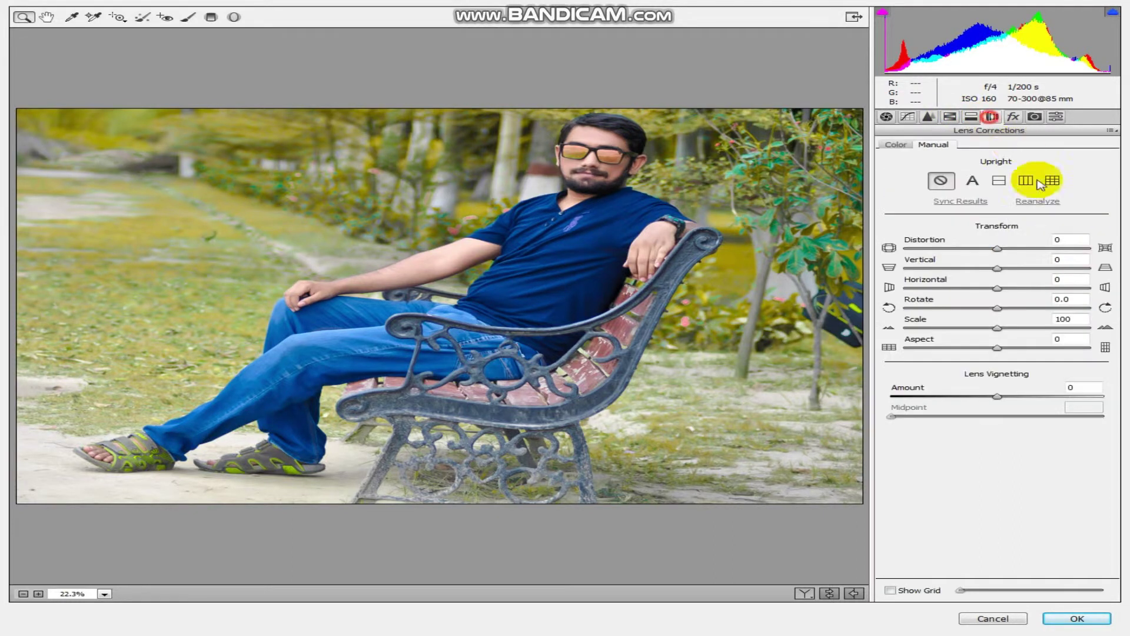
drag(1080, 316, 1009, 316)
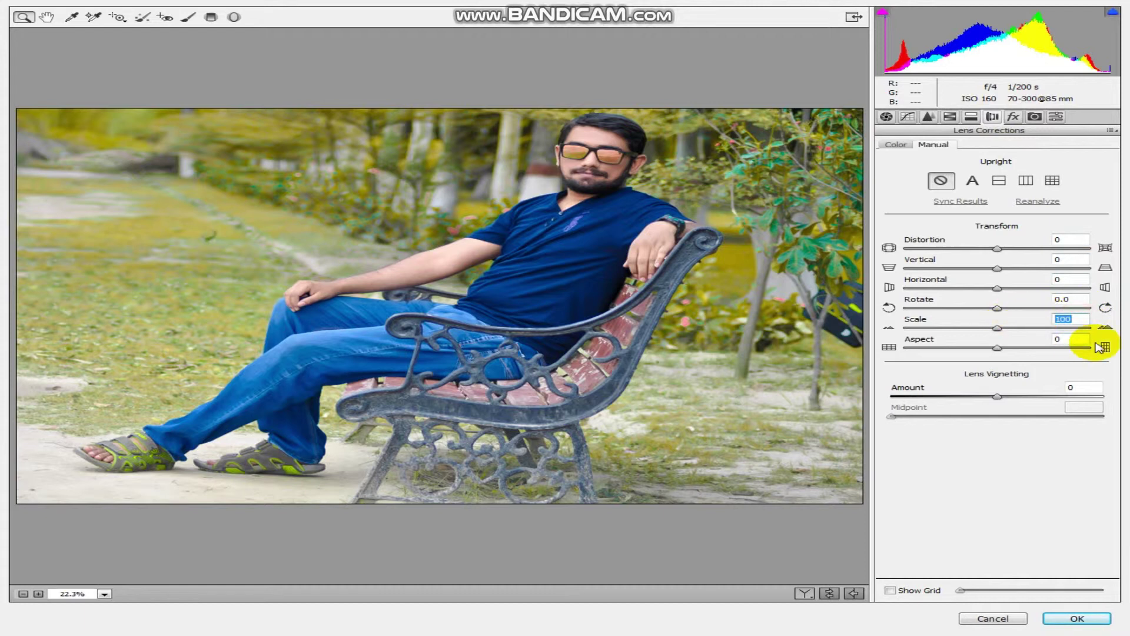
key(BackSpace)
click(1078, 344)
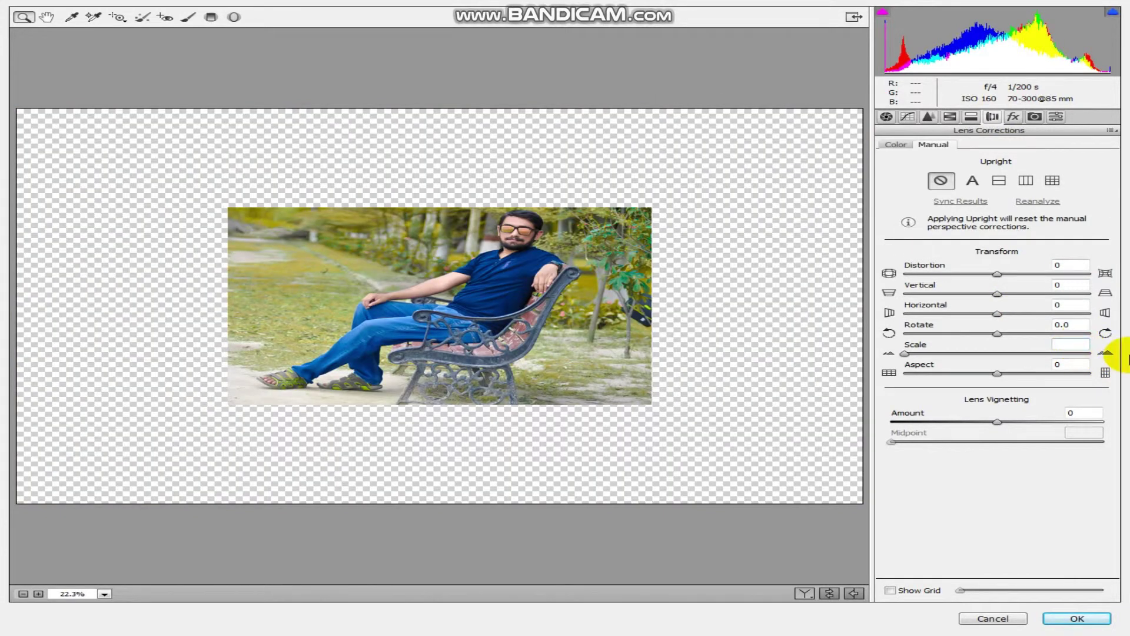
text(98)
key(Return)
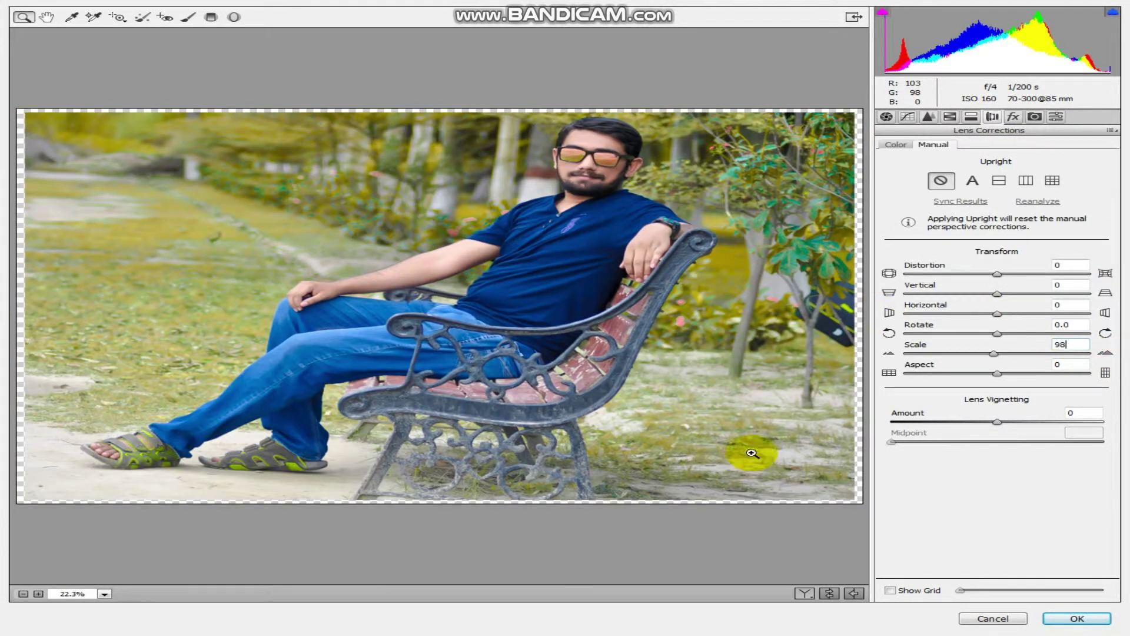
mouse_move(997, 424)
mouse_down()
mouse_move(1034, 422)
mouse_move(965, 423)
mouse_move(1017, 422)
mouse_up()
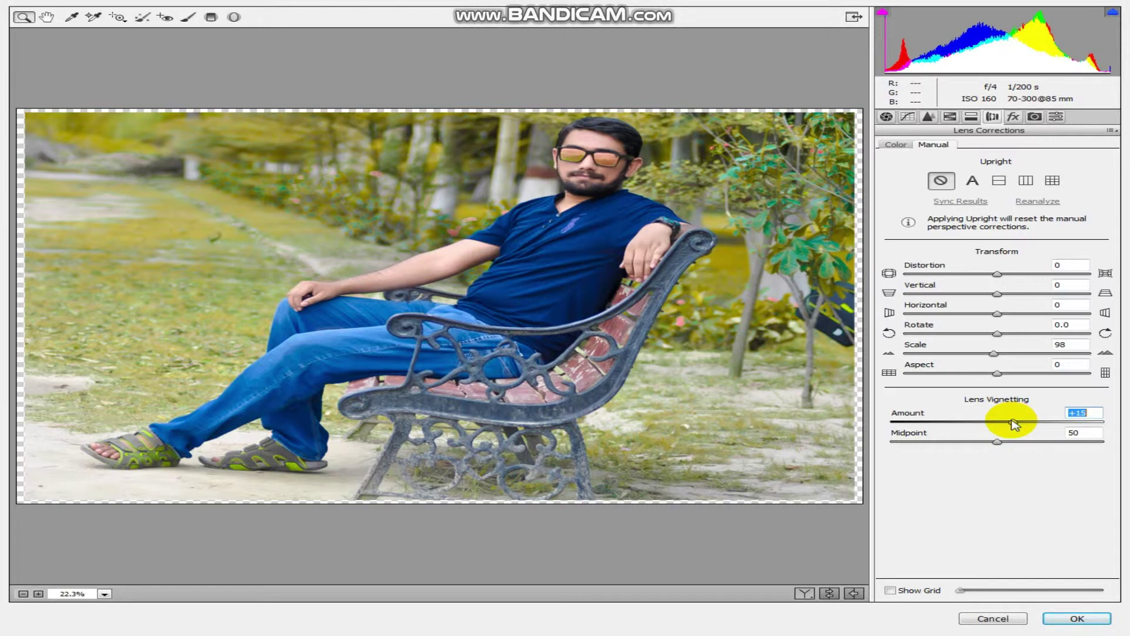
click(1076, 618)
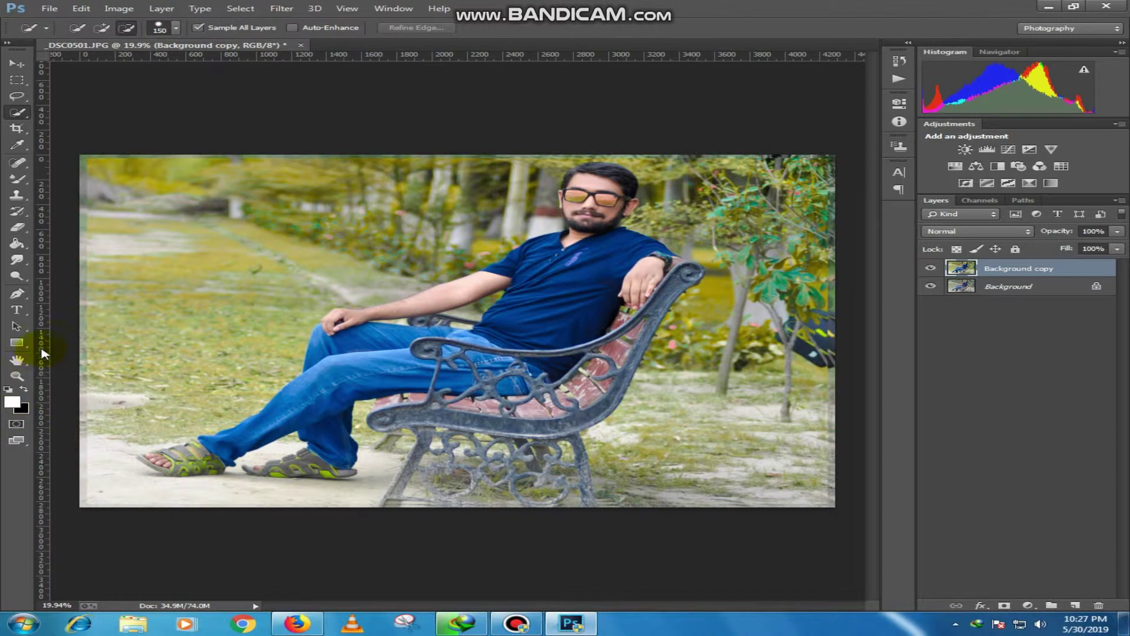
Paint-bucket fill the left and bottom-left edge strips, then undo the unwanted dark fills
click(16, 243)
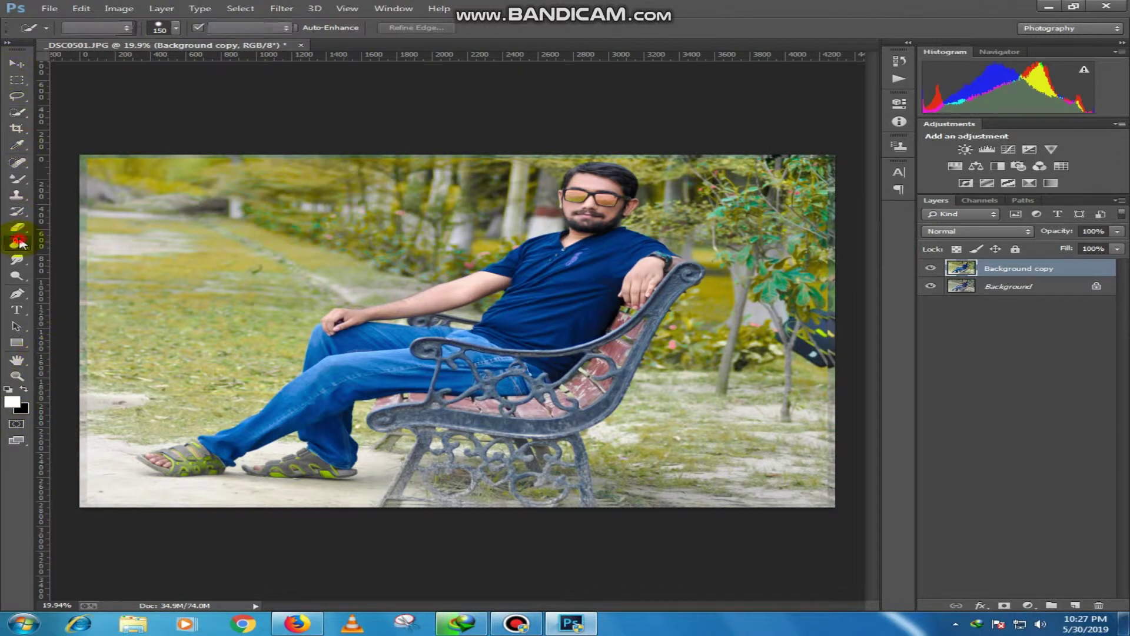
click(85, 251)
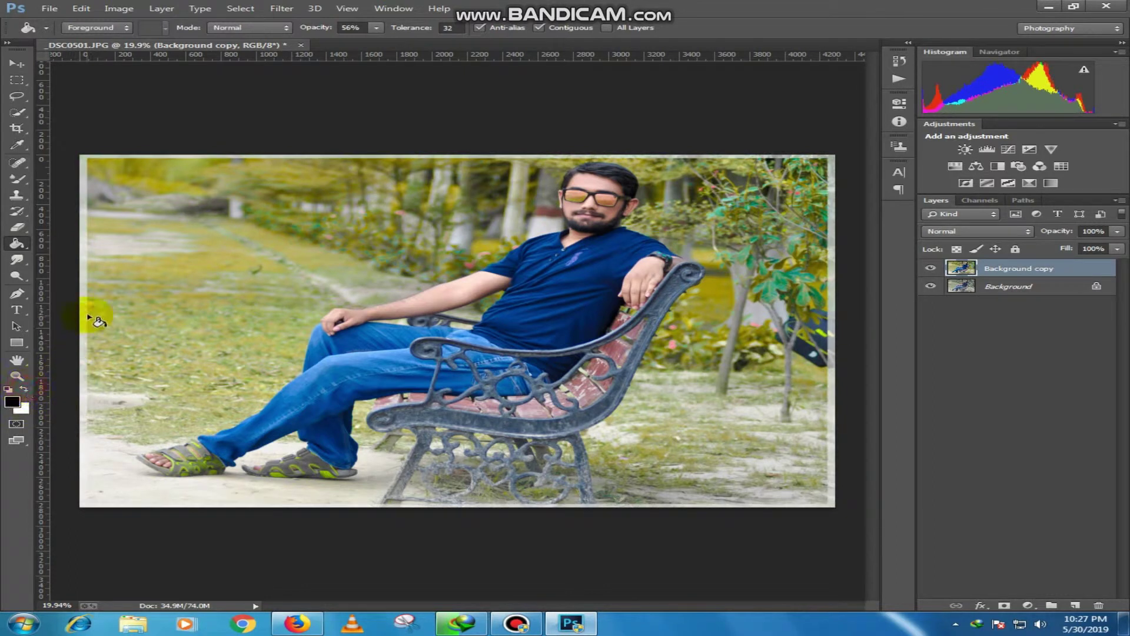
click(82, 430)
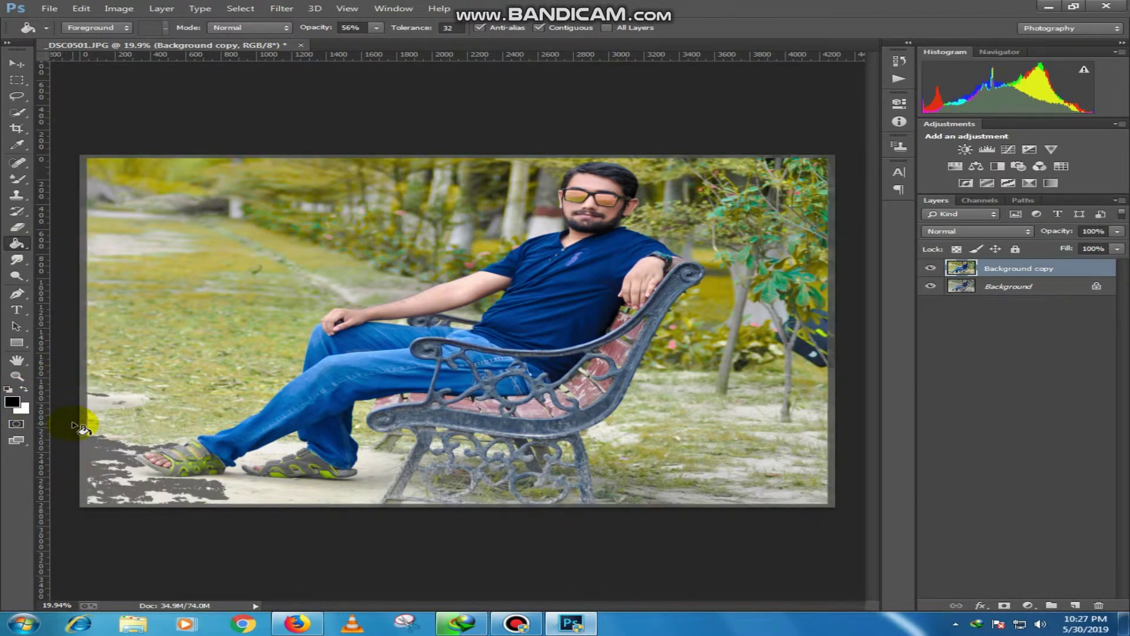
click(83, 309)
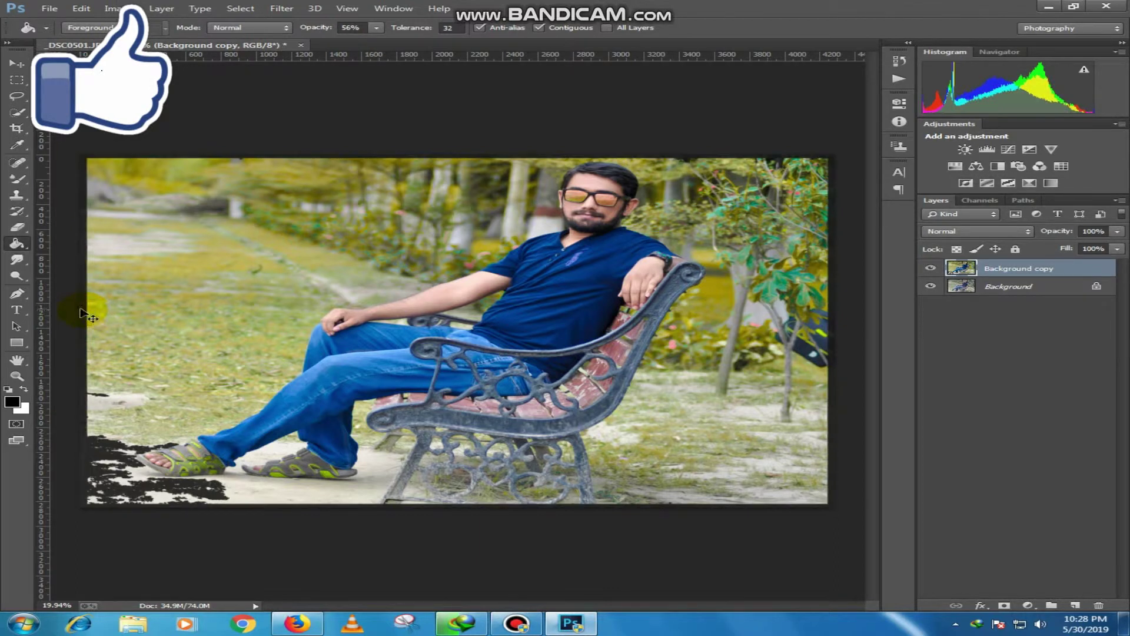
key(ctrl+alt+z)
key(ctrl+alt+z)
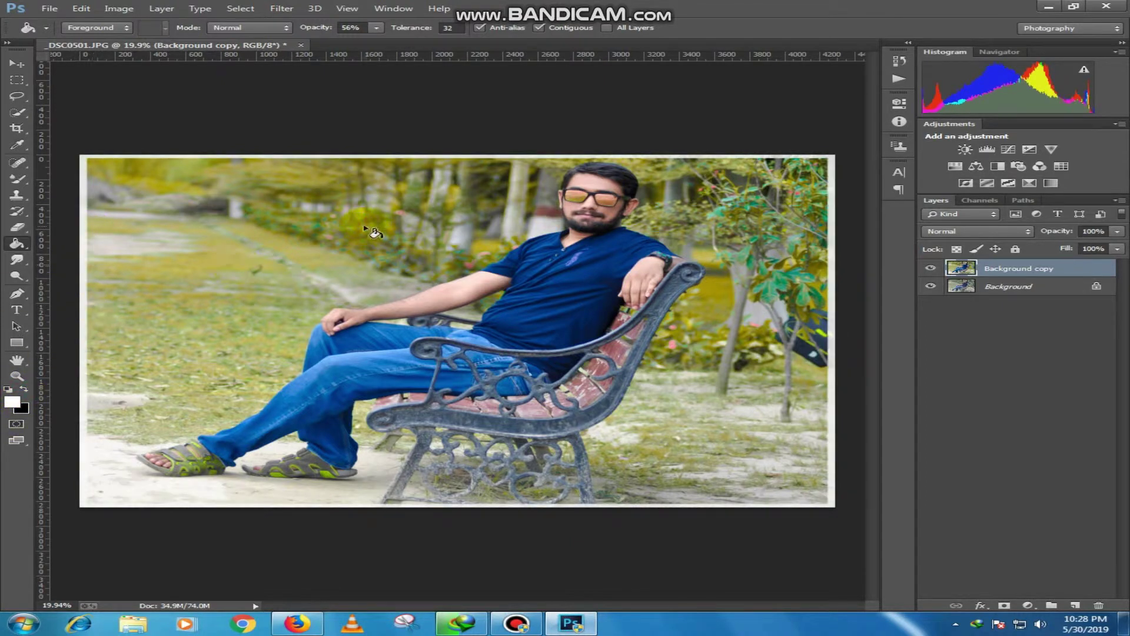
Zoom in and pan the view up to the top of the subject's head
scroll(496, 256, up, 5)
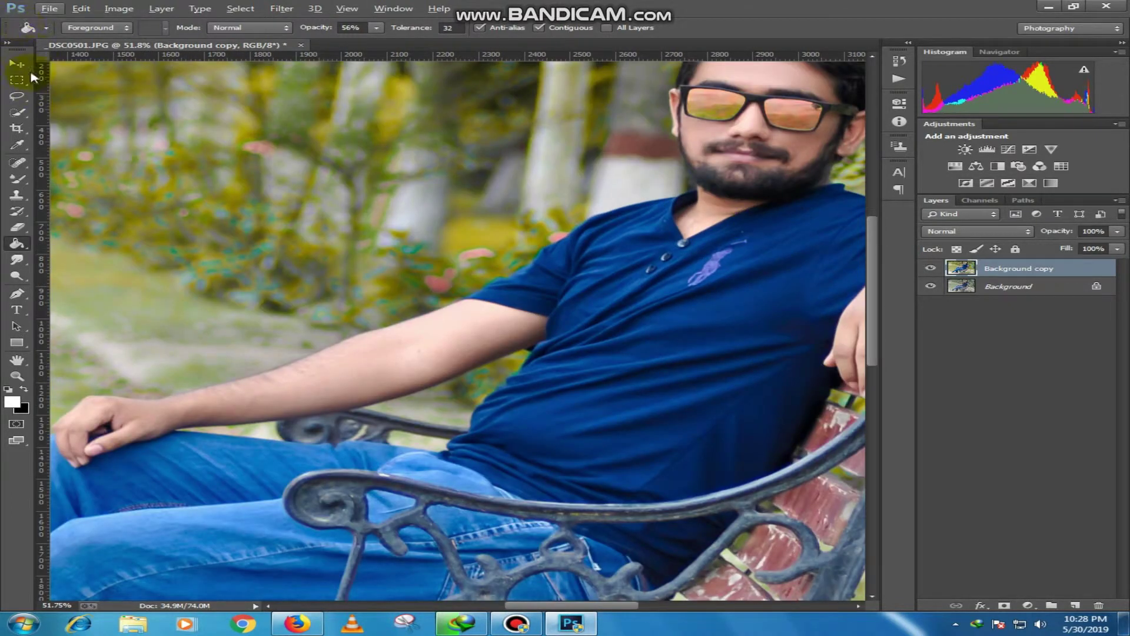
click(17, 63)
drag(738, 285, 556, 349)
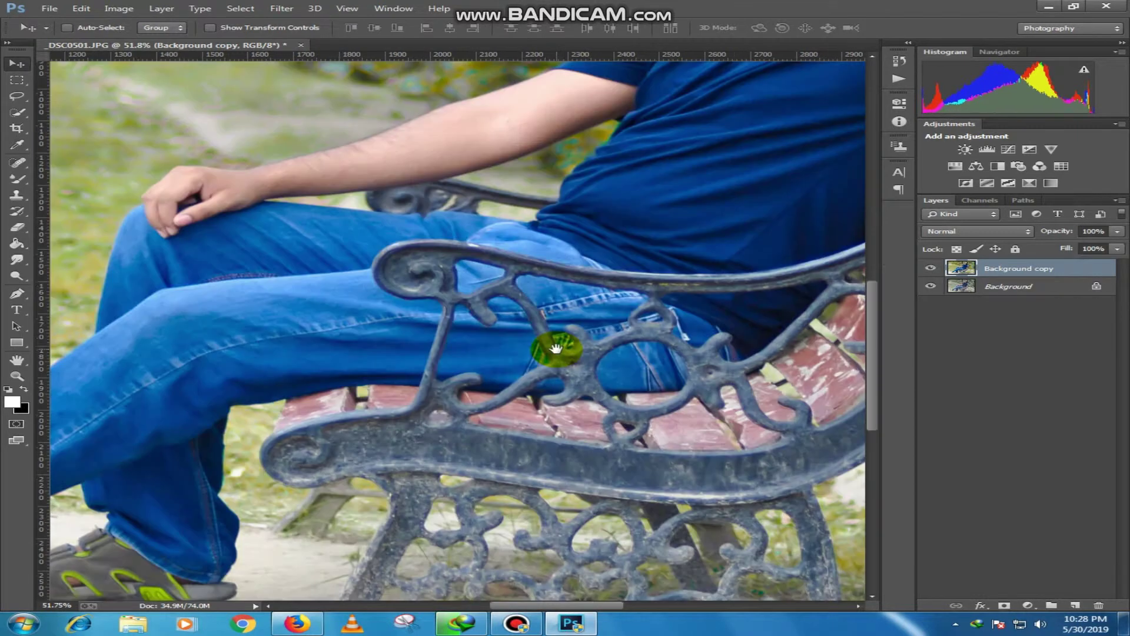
key(l)
drag(549, 291, 554, 349)
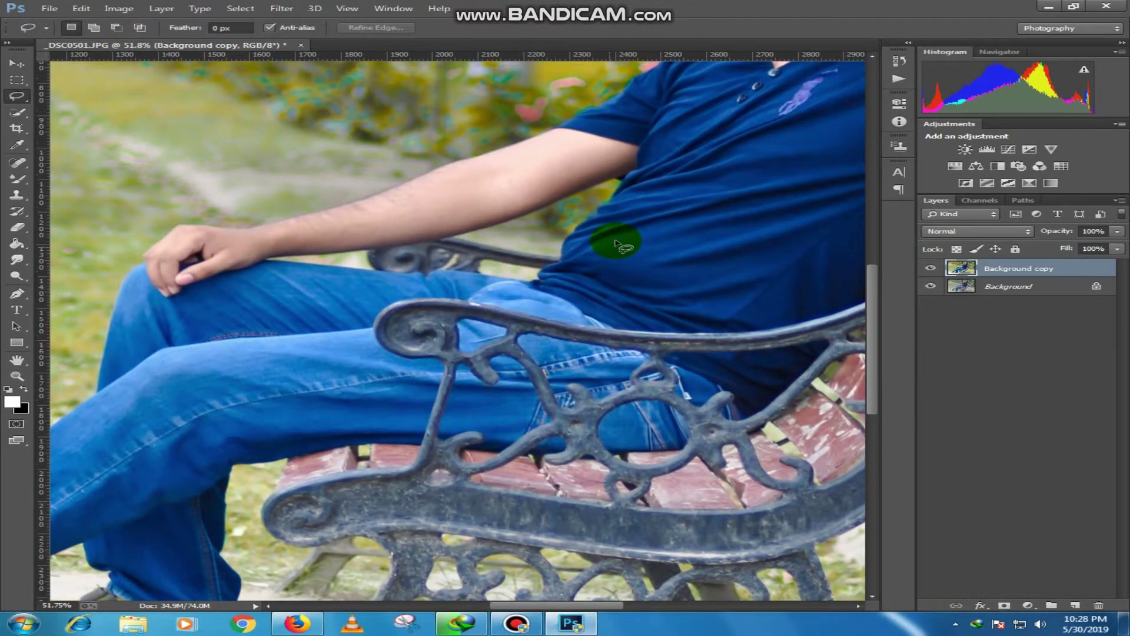
drag(615, 243, 534, 333)
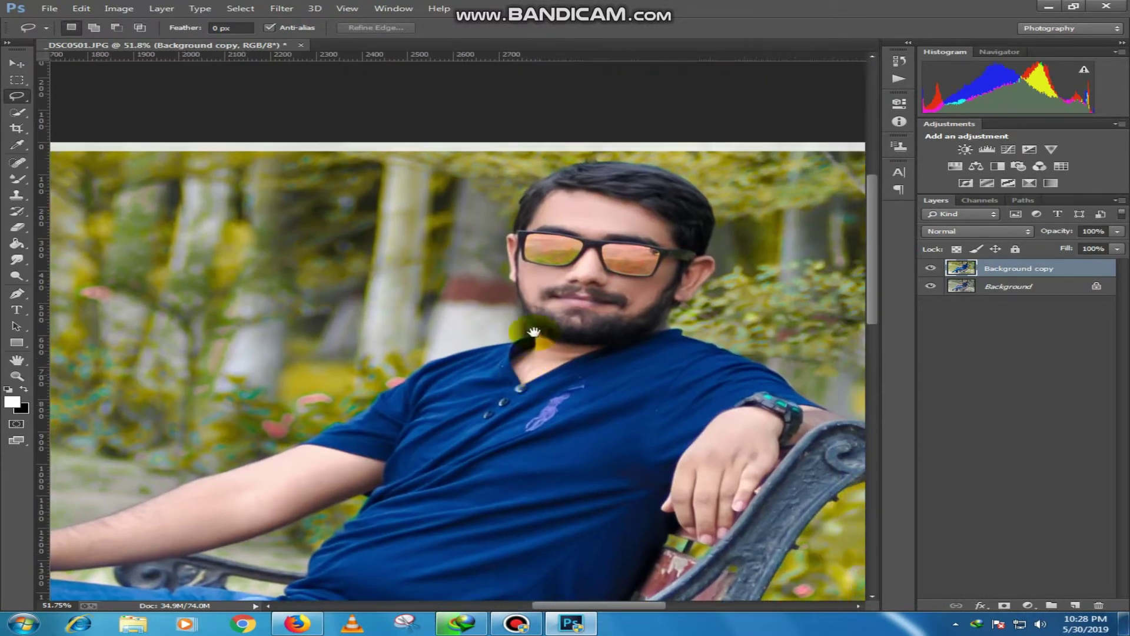
scroll(661, 206, up, 5)
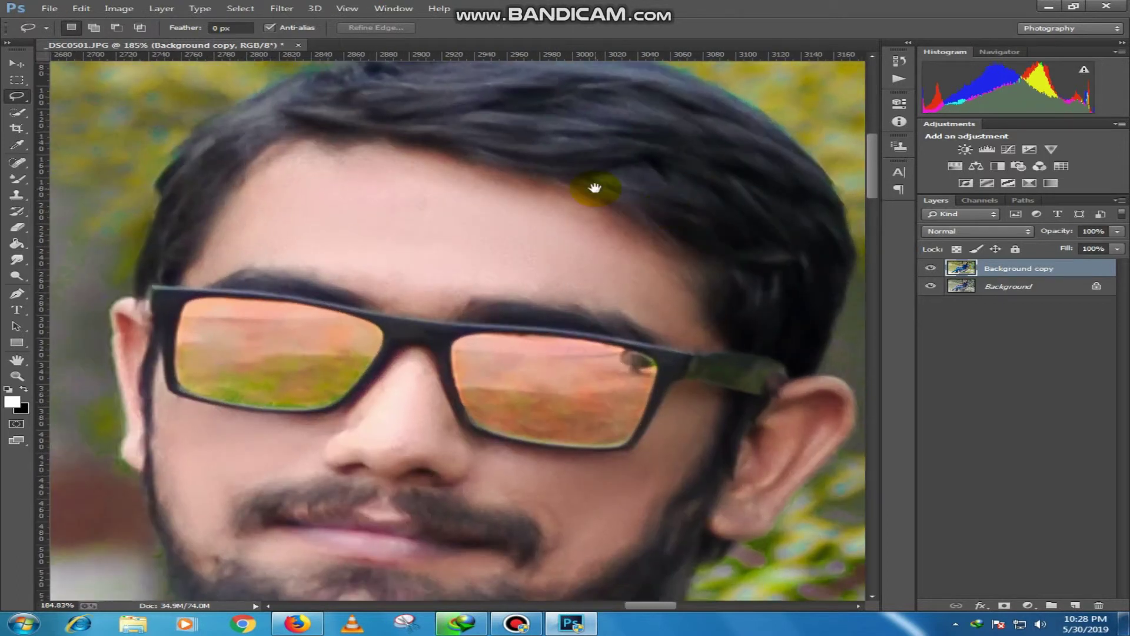
drag(595, 187, 591, 286)
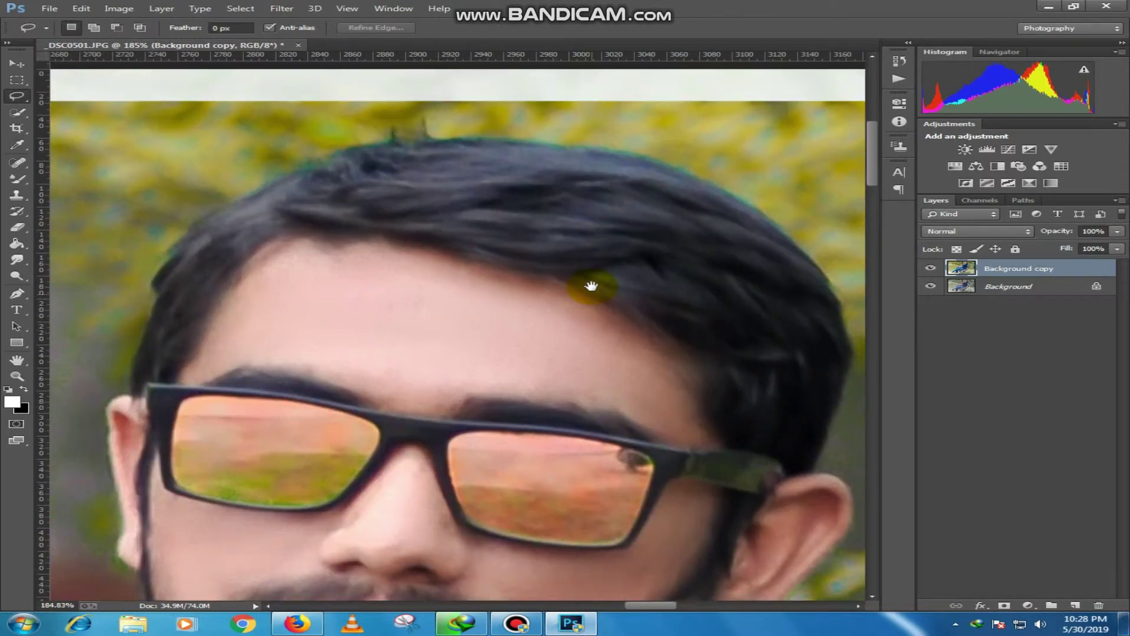
Smudge the hair's top edge into the foliage with a resized textured Smudge Tool brush
click(25, 187)
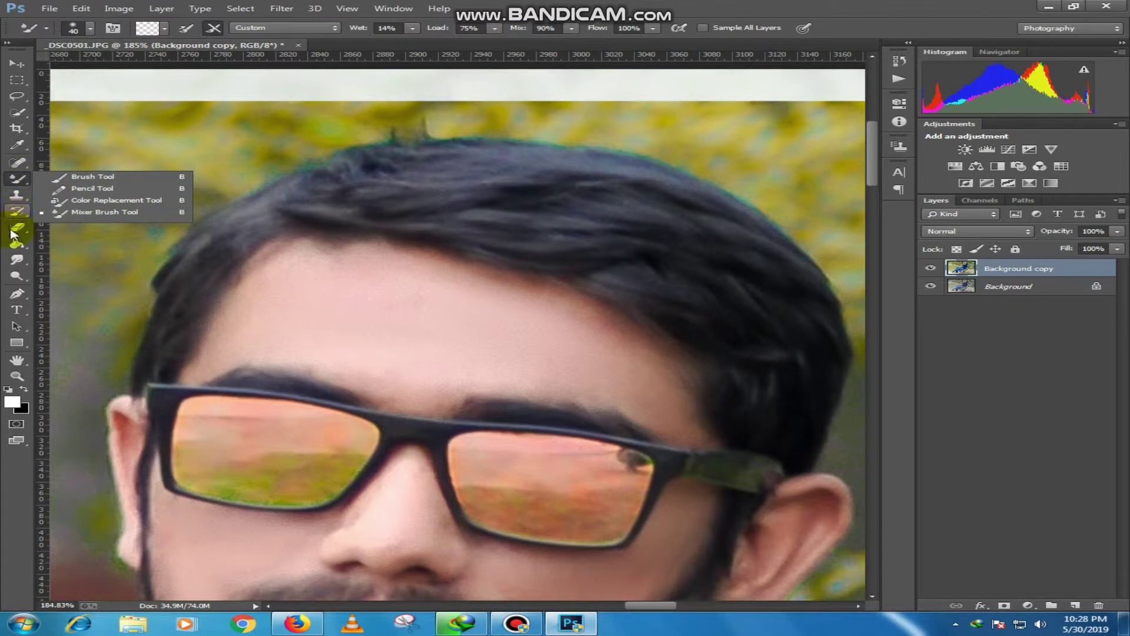
click(19, 266)
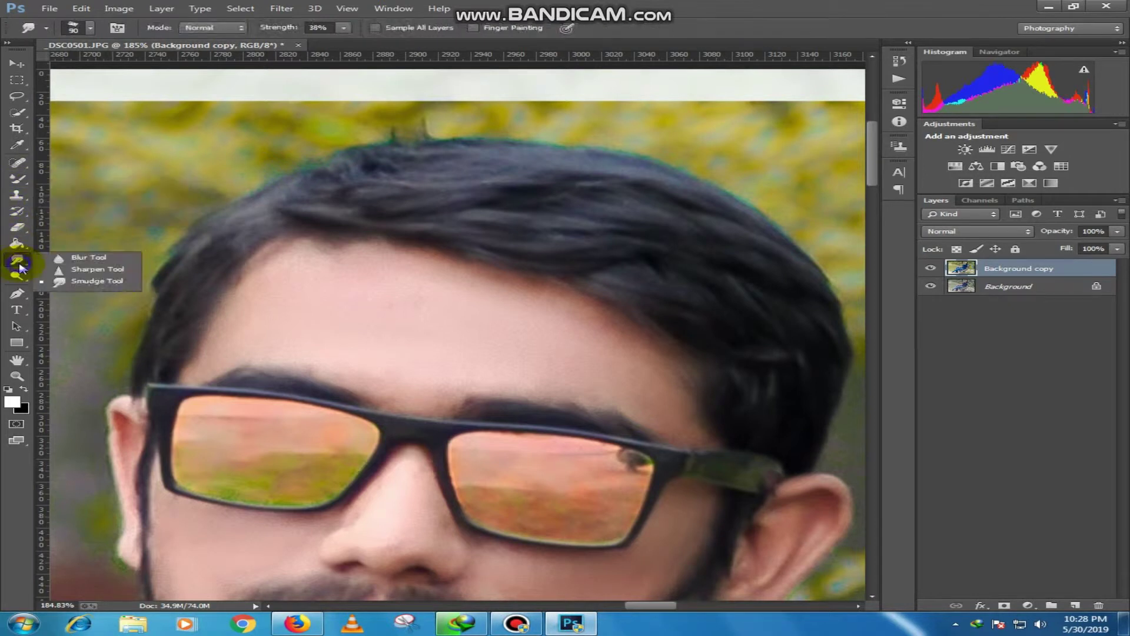
click(73, 281)
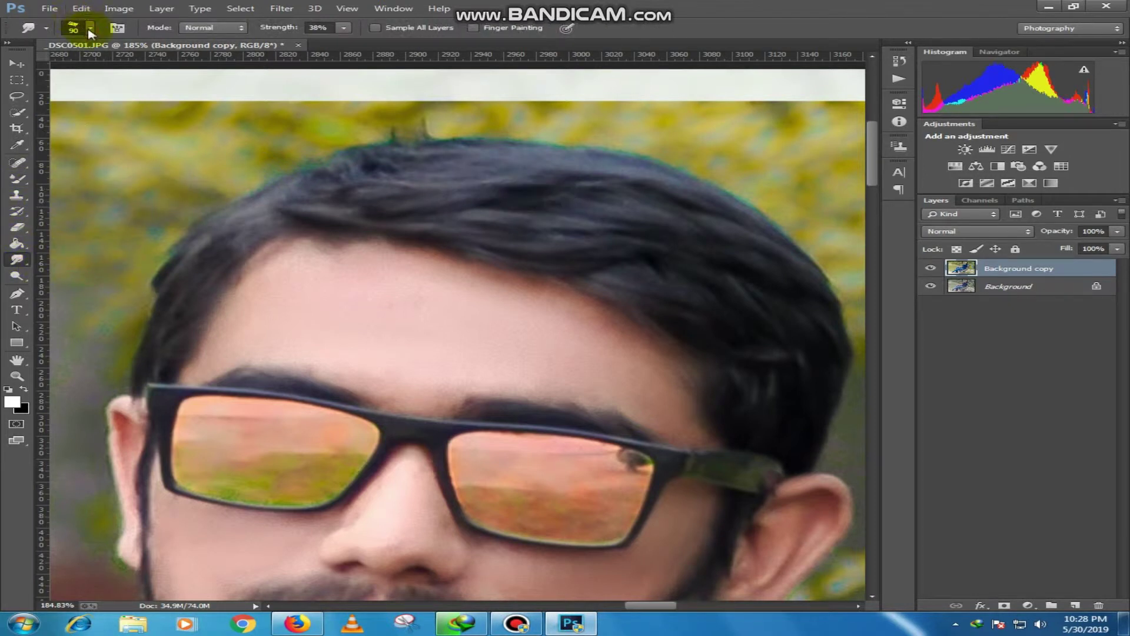
click(90, 28)
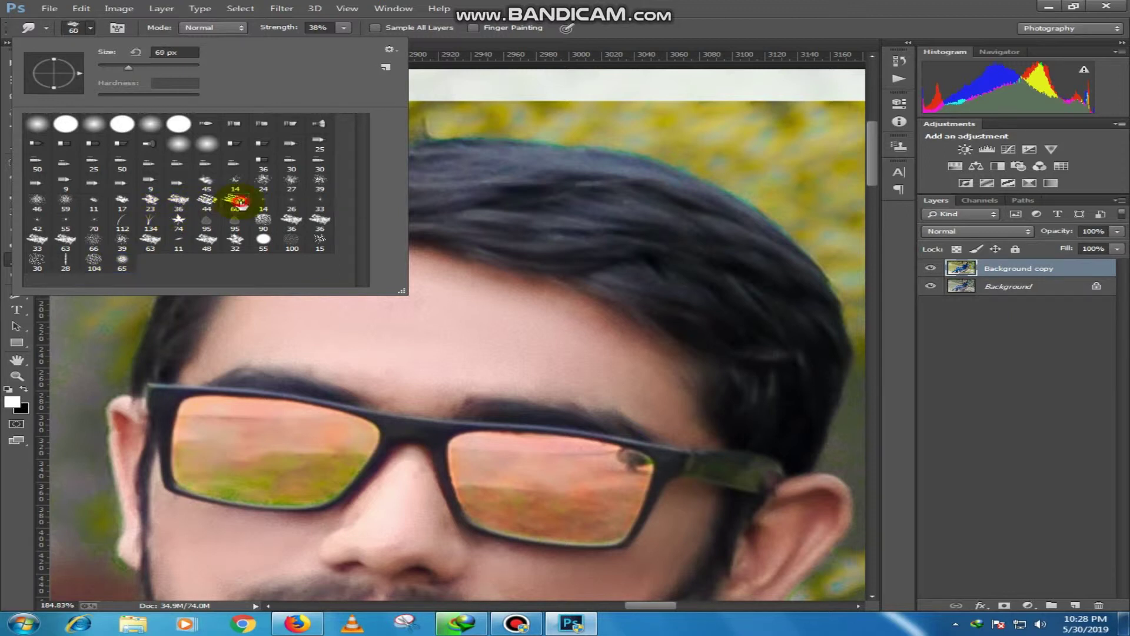
click(606, 196)
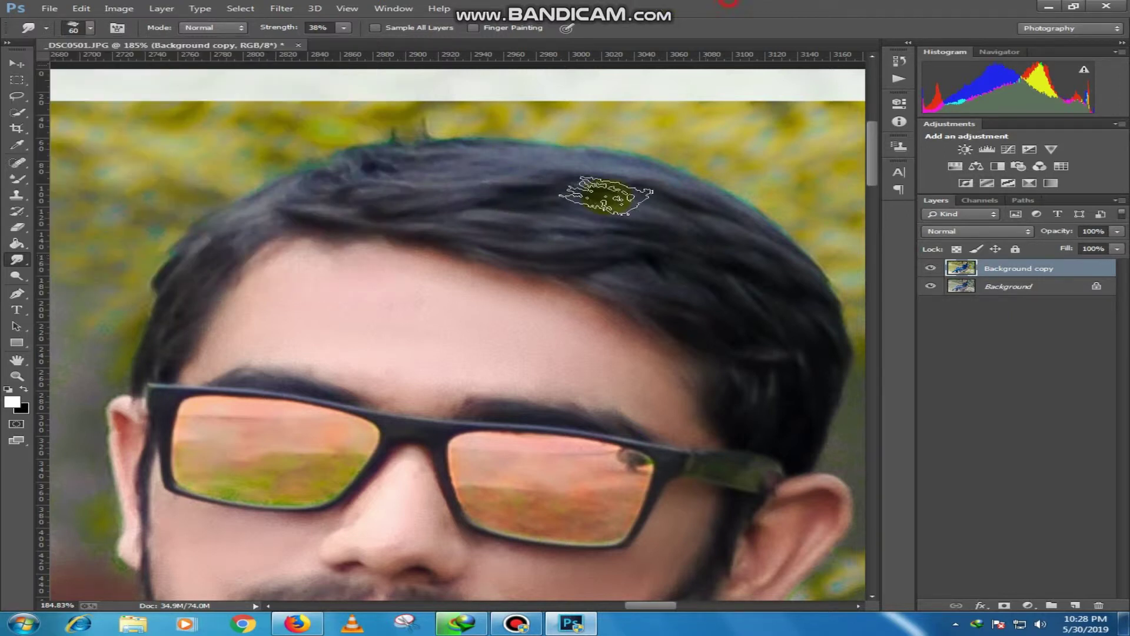
key(bracketright)
key(bracketright)
key(bracketright)
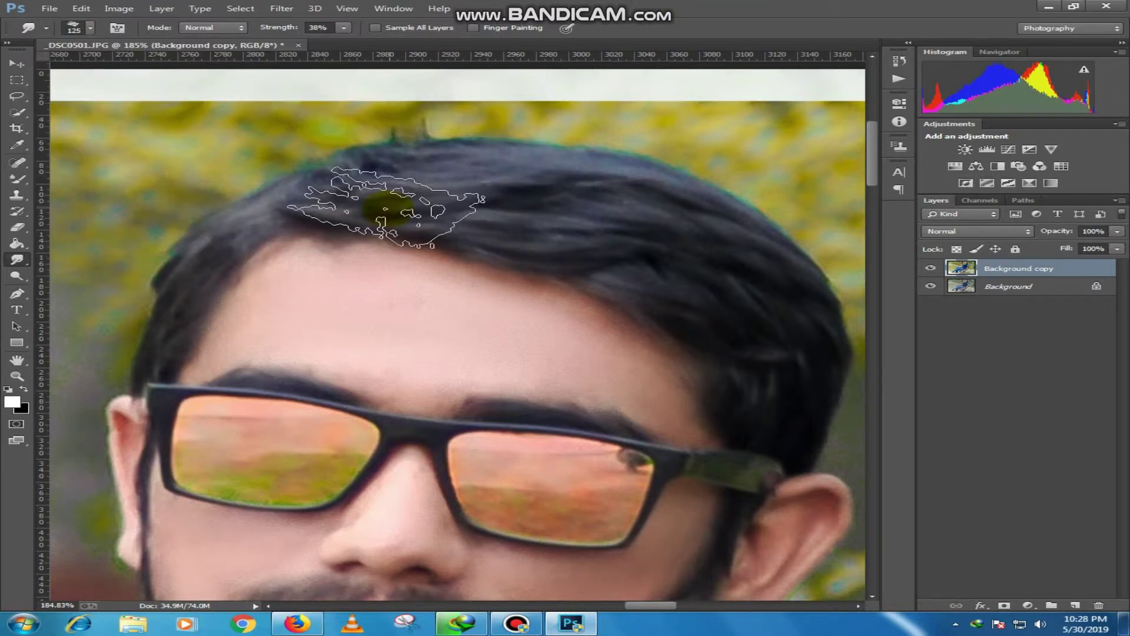
mouse_move(447, 118)
mouse_down()
mouse_move(644, 221)
mouse_move(530, 189)
mouse_move(593, 139)
mouse_move(636, 212)
mouse_move(706, 227)
mouse_move(719, 202)
mouse_move(798, 266)
mouse_move(504, 151)
mouse_move(500, 165)
mouse_move(465, 156)
mouse_move(243, 223)
mouse_move(270, 189)
mouse_move(222, 214)
mouse_move(354, 157)
mouse_move(537, 183)
mouse_move(365, 171)
mouse_move(404, 146)
mouse_move(651, 182)
mouse_move(707, 179)
mouse_move(757, 215)
mouse_up()
key(bracketleft)
key(bracketleft)
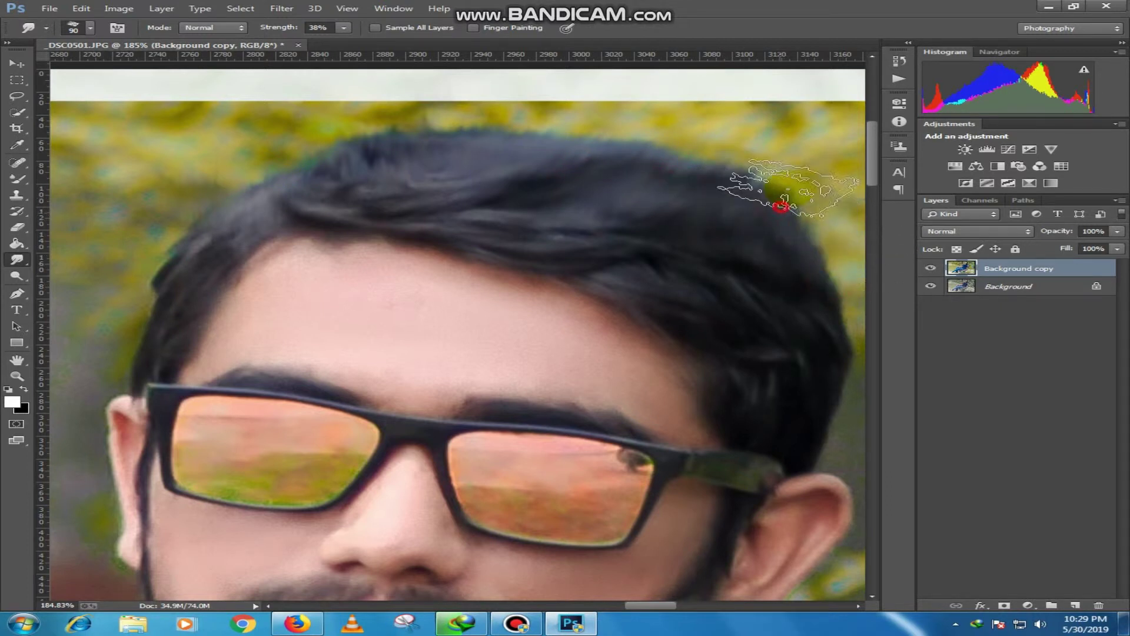
click(369, 158)
mouse_move(369, 158)
mouse_down()
mouse_move(265, 165)
mouse_move(295, 181)
mouse_move(479, 146)
mouse_move(618, 150)
mouse_move(732, 181)
mouse_move(799, 224)
mouse_up()
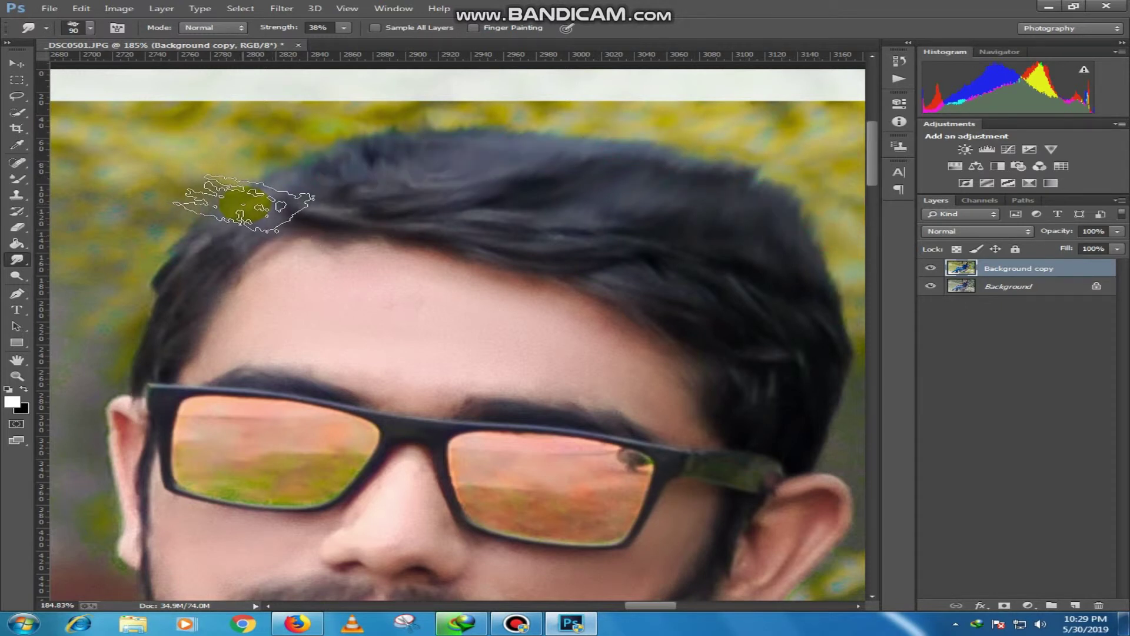
Paint faint 17%-opacity black strokes across the top of the hair with a smaller Brush Tool
key(b)
right_click(27, 183)
click(74, 177)
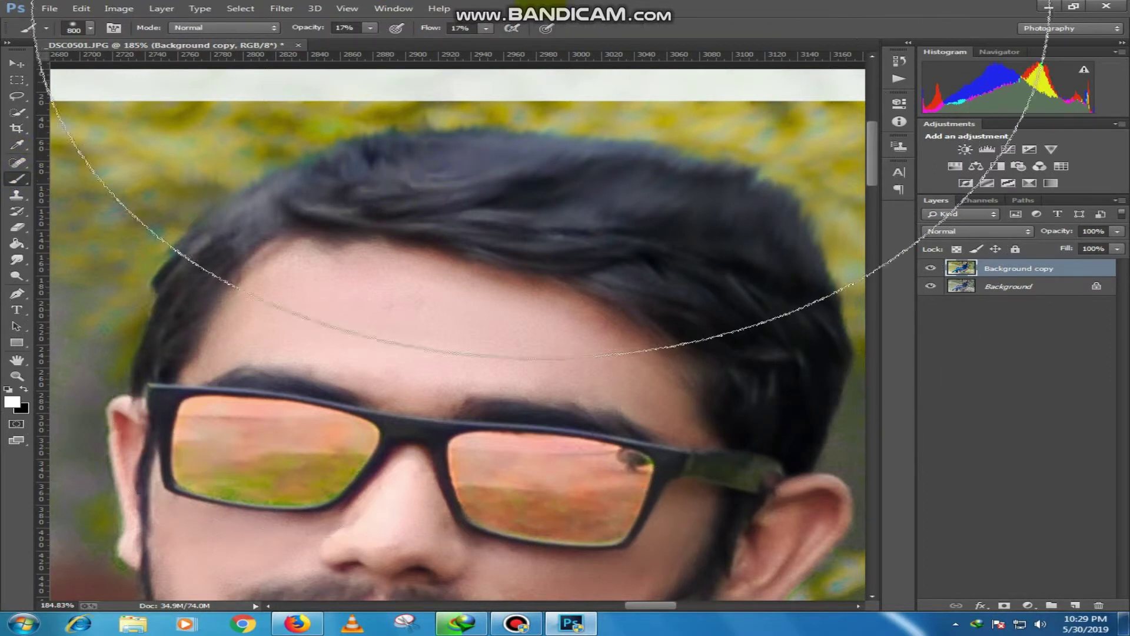
key(bracketleft)
key(bracketleft)
key(bracketleft)
key(bracketleft)
key(bracketleft)
key(bracketleft)
key(bracketleft)
key(bracketleft)
key(bracketleft)
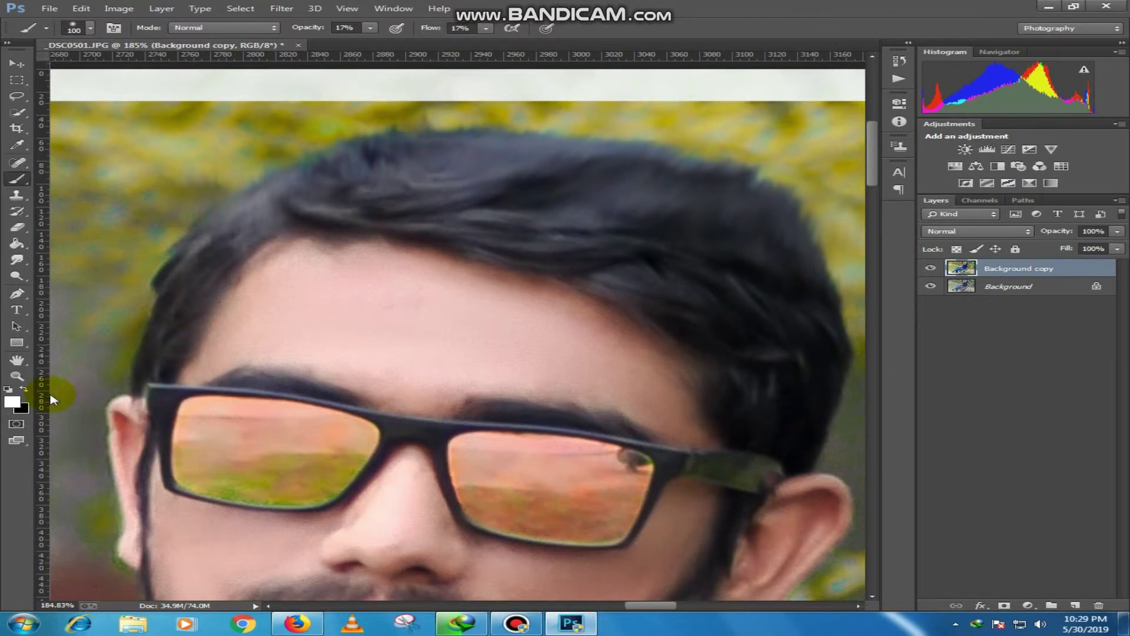
key(bracketleft)
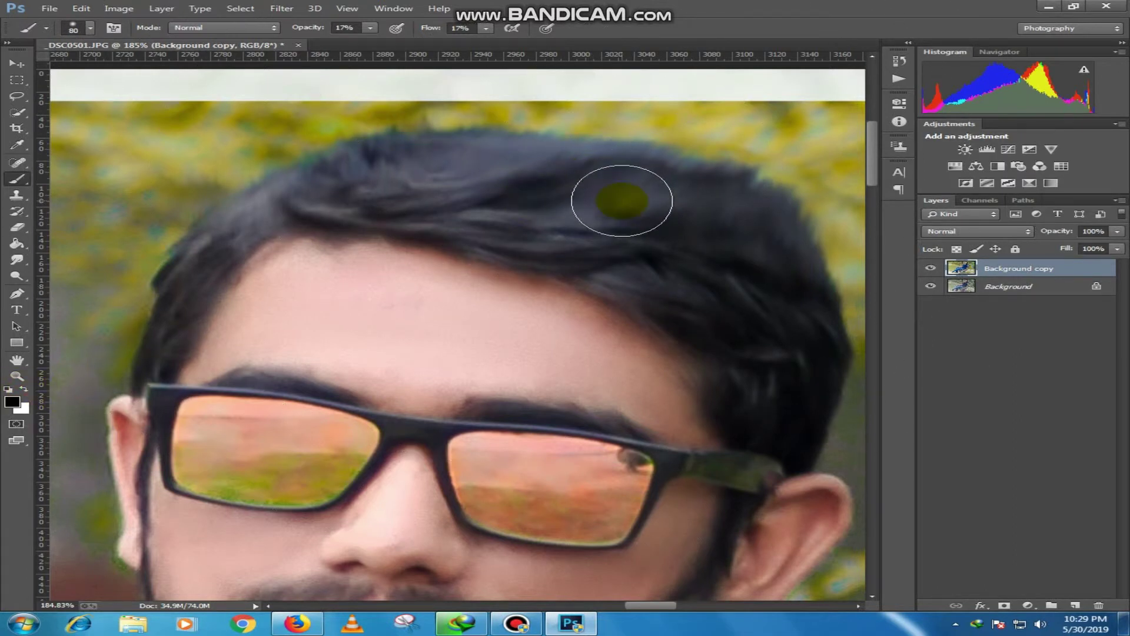
mouse_move(480, 197)
mouse_down()
mouse_move(445, 184)
mouse_move(728, 224)
mouse_up()
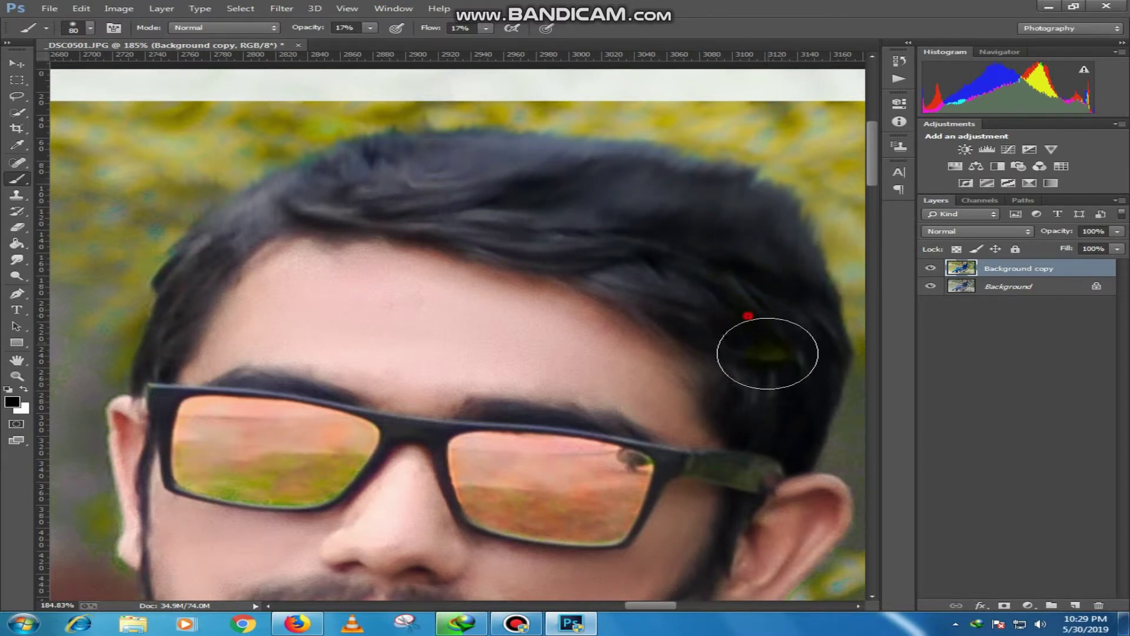
drag(772, 350, 713, 261)
mouse_move(525, 179)
mouse_down()
mouse_move(290, 189)
mouse_move(333, 171)
mouse_move(632, 164)
mouse_up()
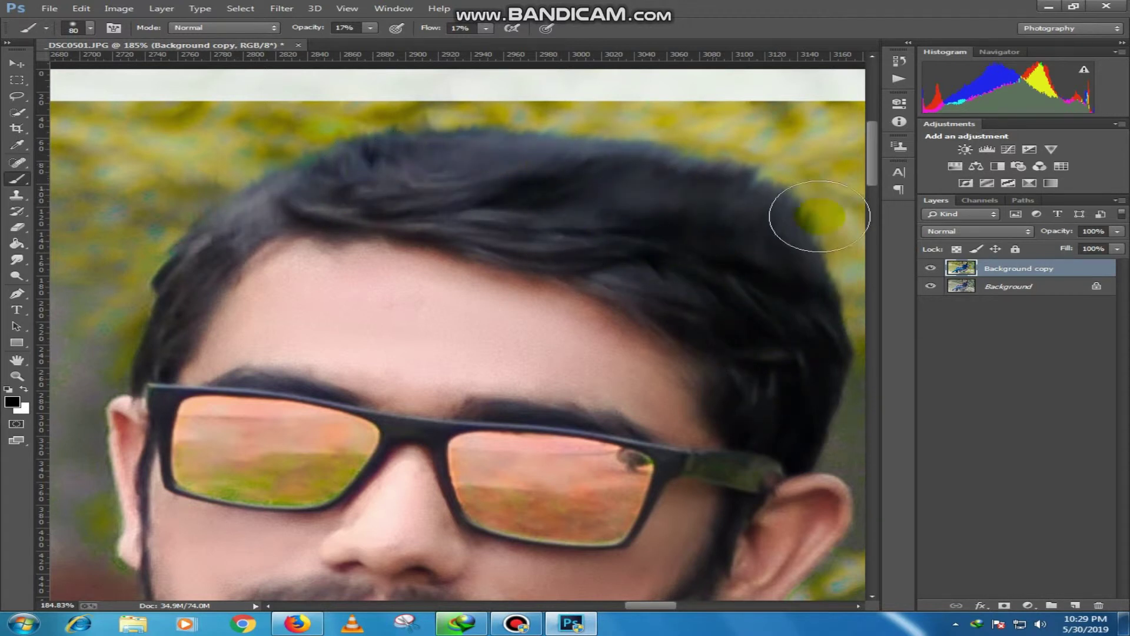
Dab low-opacity dark paint along the left hairline, resizing the brush for detail
drag(332, 200, 262, 203)
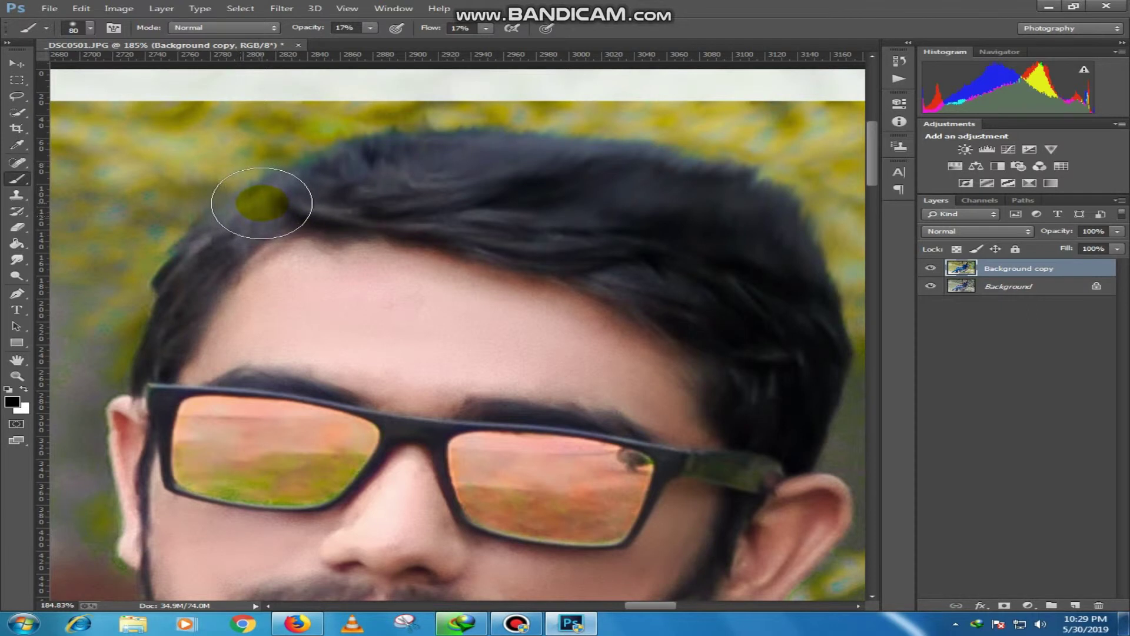
key(bracketleft)
click(295, 194)
key(bracketleft)
key(bracketleft)
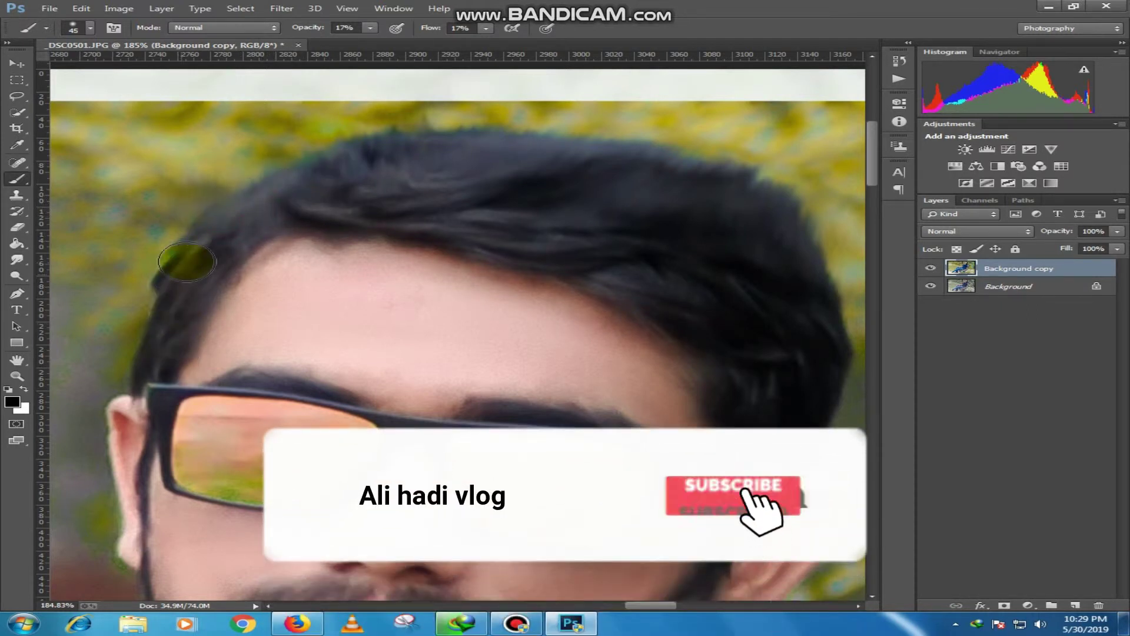
key(bracketright)
key(bracketright)
click(263, 202)
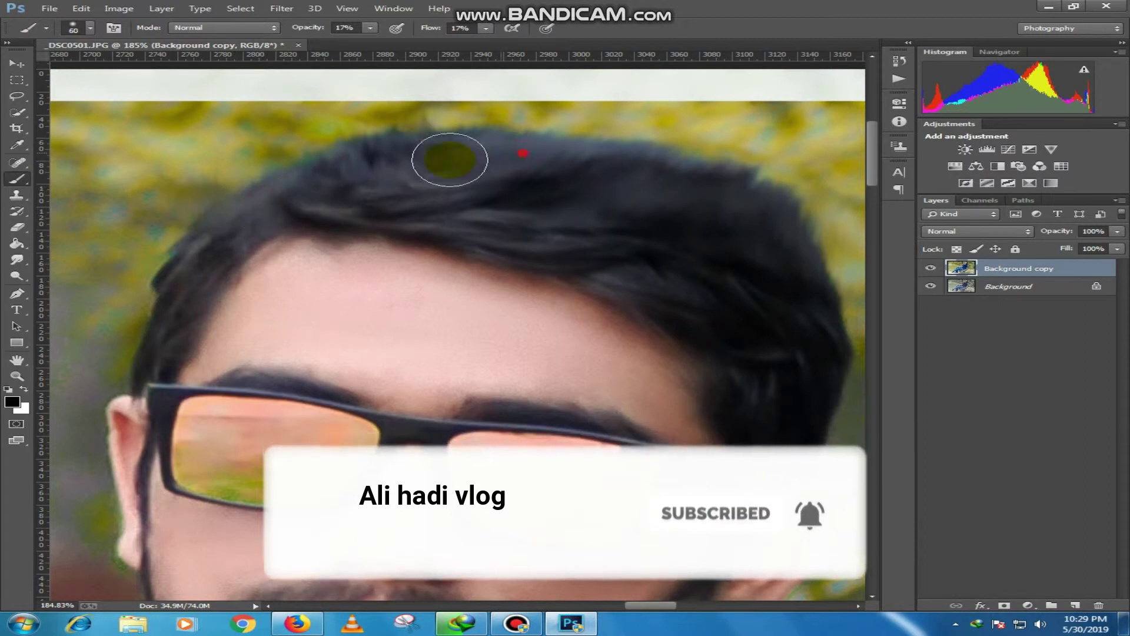
key(bracketright)
key(bracketright)
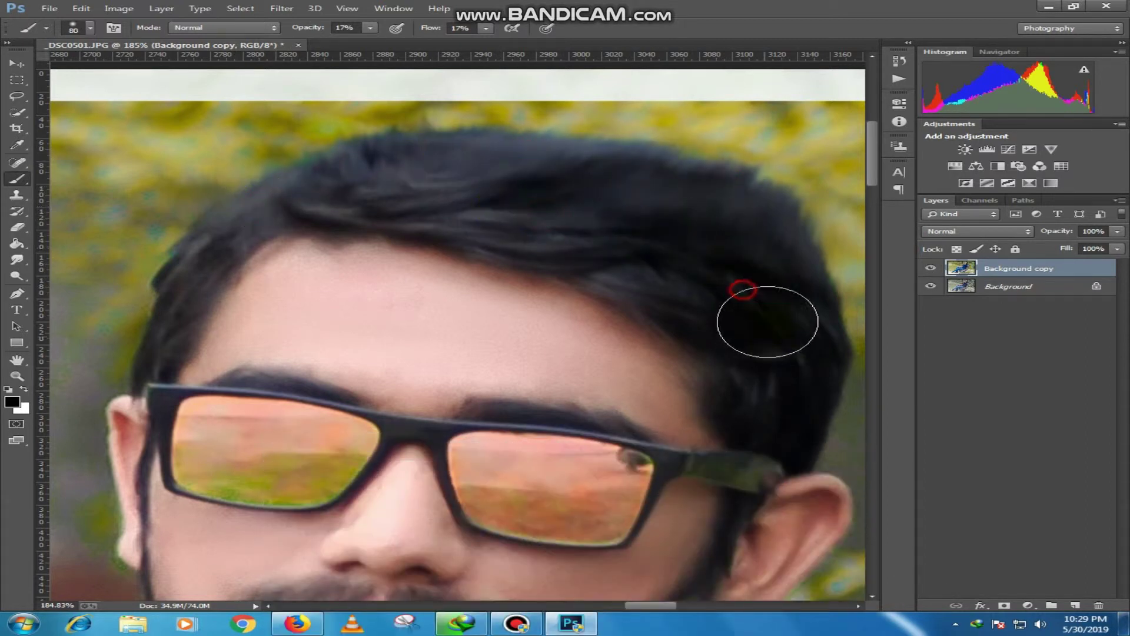
Open the Oil Paint filter and rough-adjust lighting, scale, stylization and bristle detail
click(281, 8)
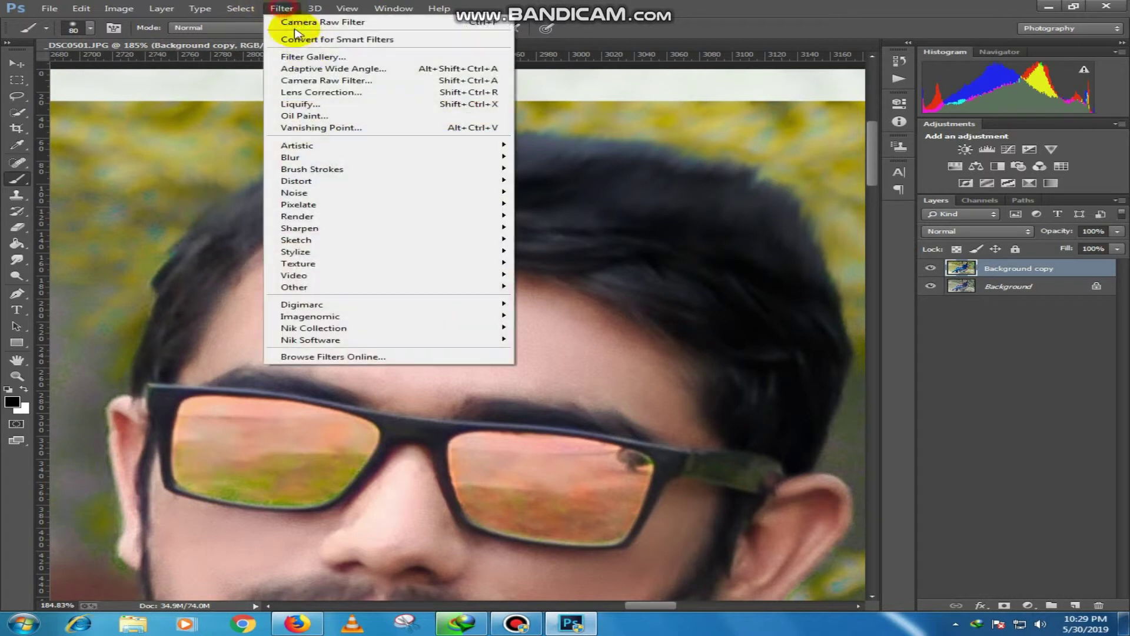
click(303, 115)
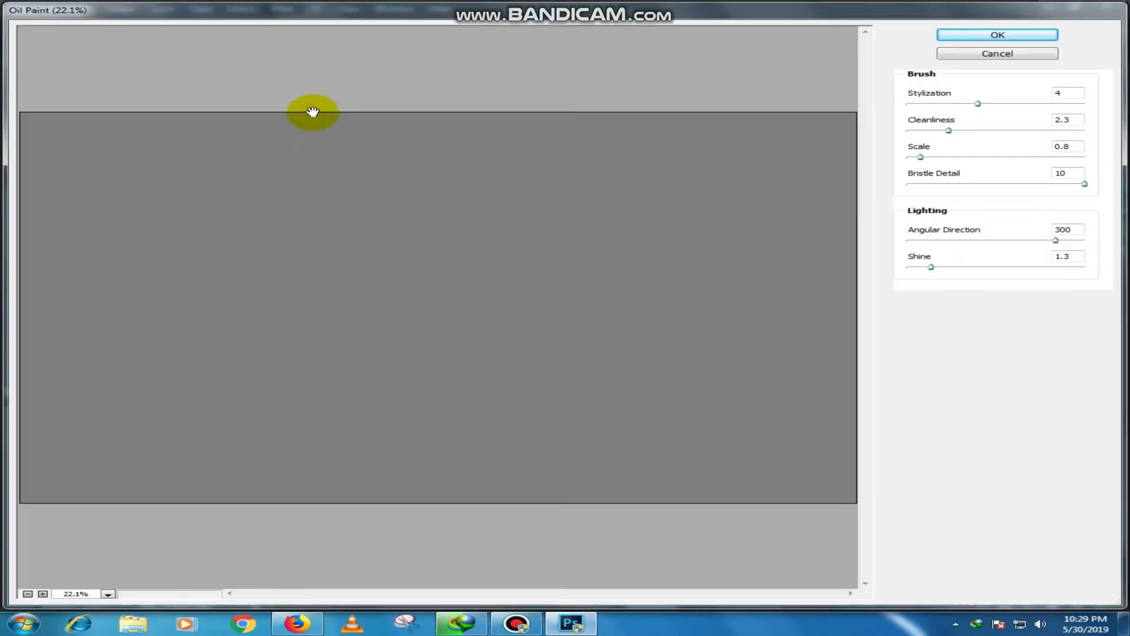
drag(926, 240, 888, 241)
click(1033, 240)
drag(916, 161, 906, 158)
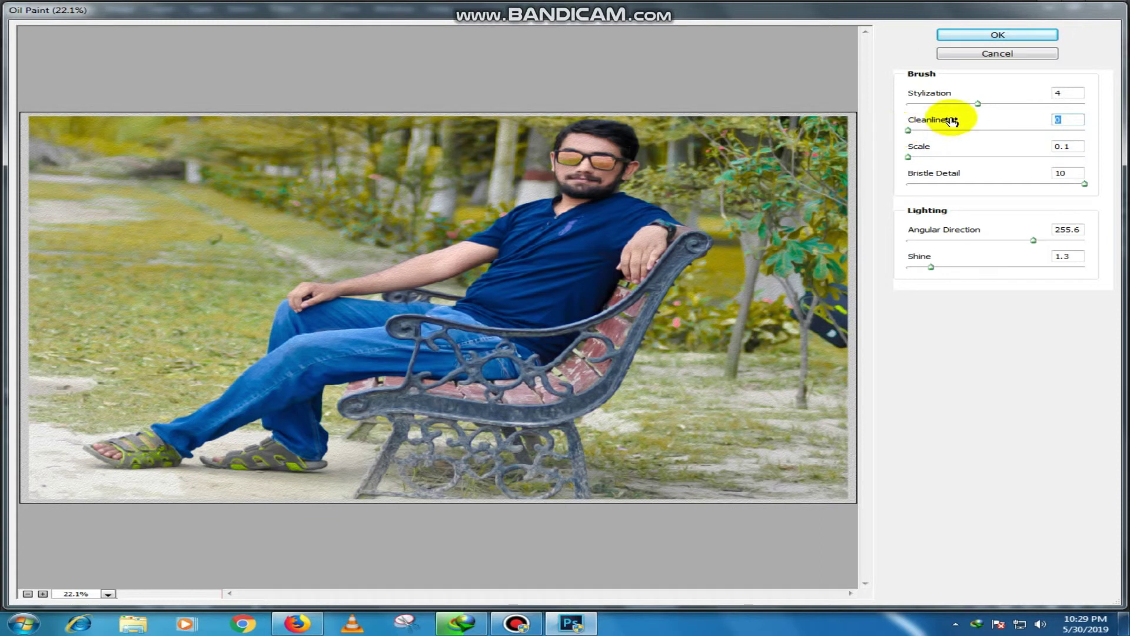
drag(950, 105, 910, 107)
mouse_move(923, 240)
mouse_down()
mouse_move(883, 239)
mouse_move(885, 272)
mouse_up()
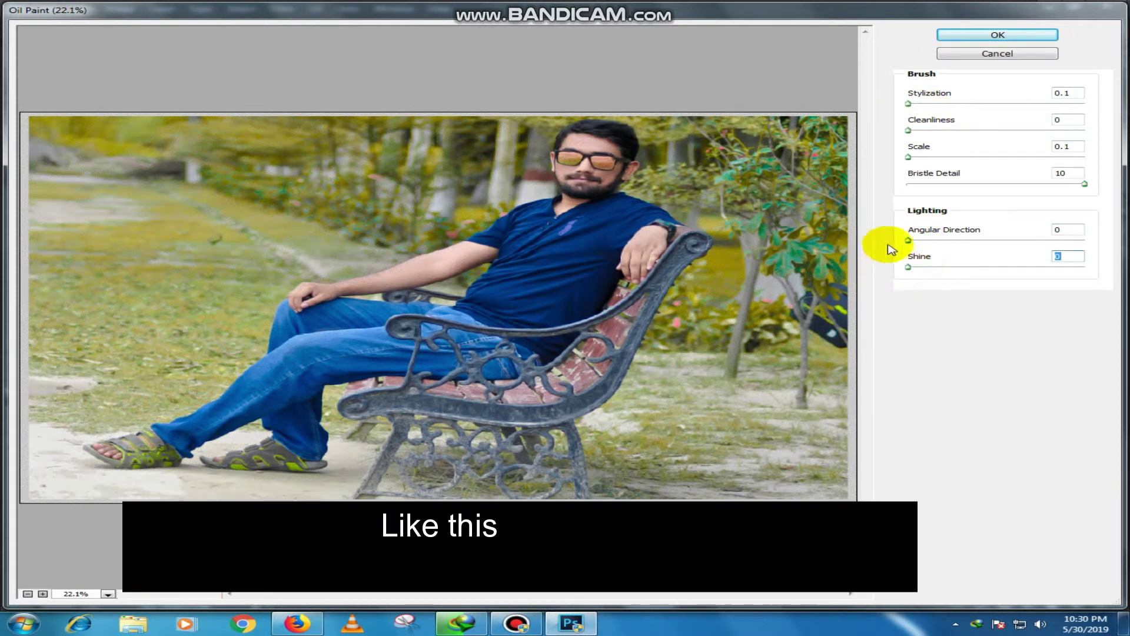
mouse_move(973, 185)
mouse_down()
mouse_move(946, 186)
mouse_move(1101, 184)
mouse_up()
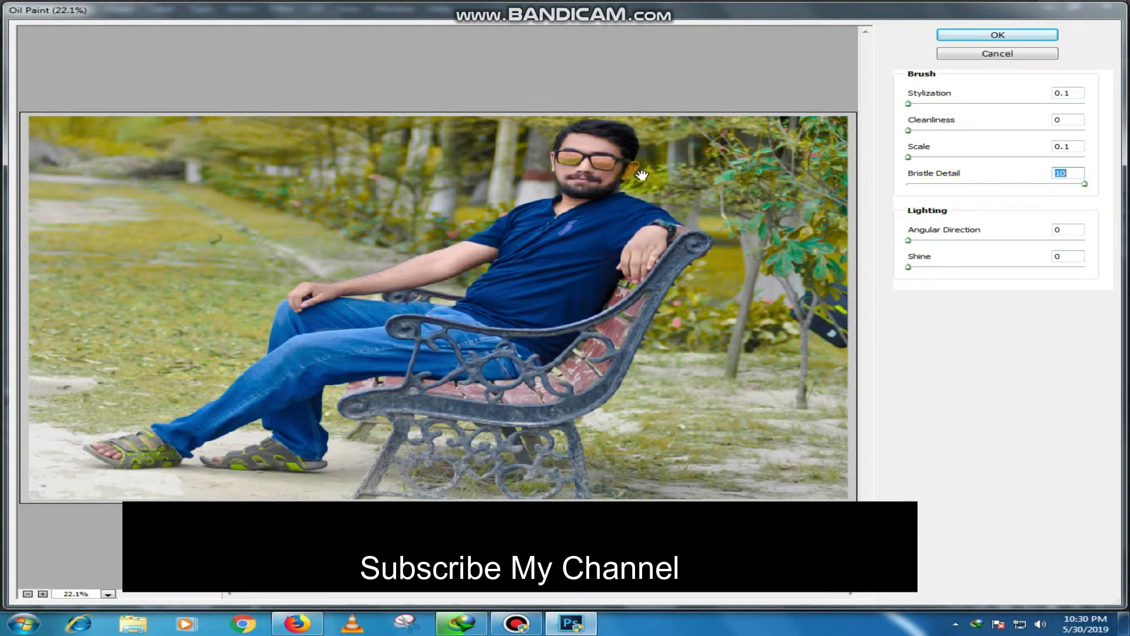
Preview the face, fine-tune to stylization 1.59, scale 1.44, bristle detail 10, shine 0, and apply
click(108, 593)
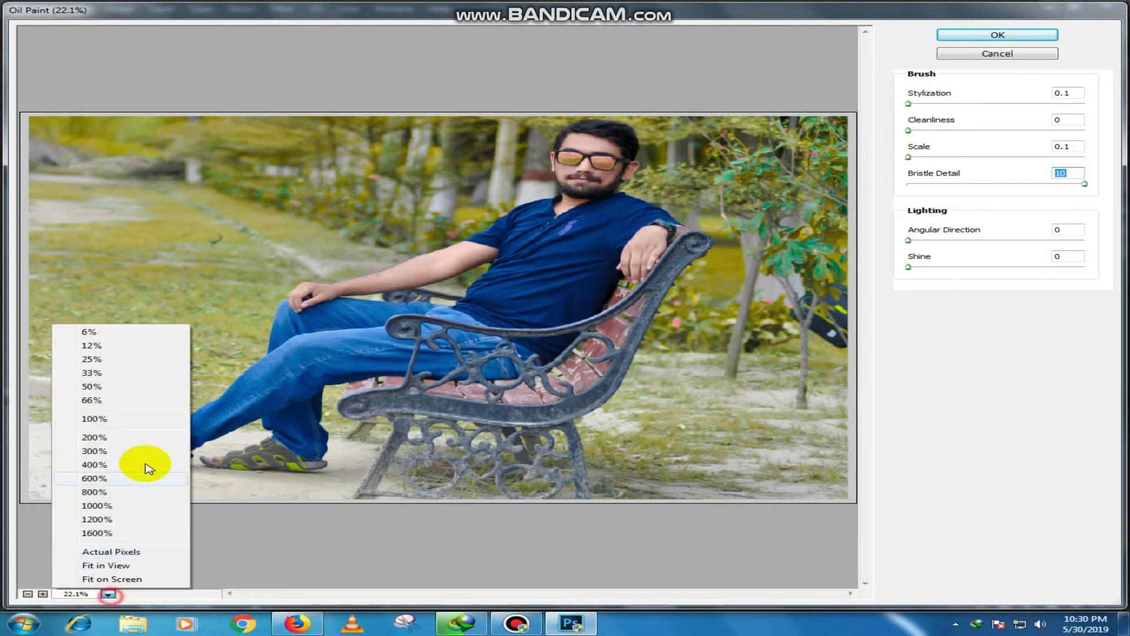
click(118, 387)
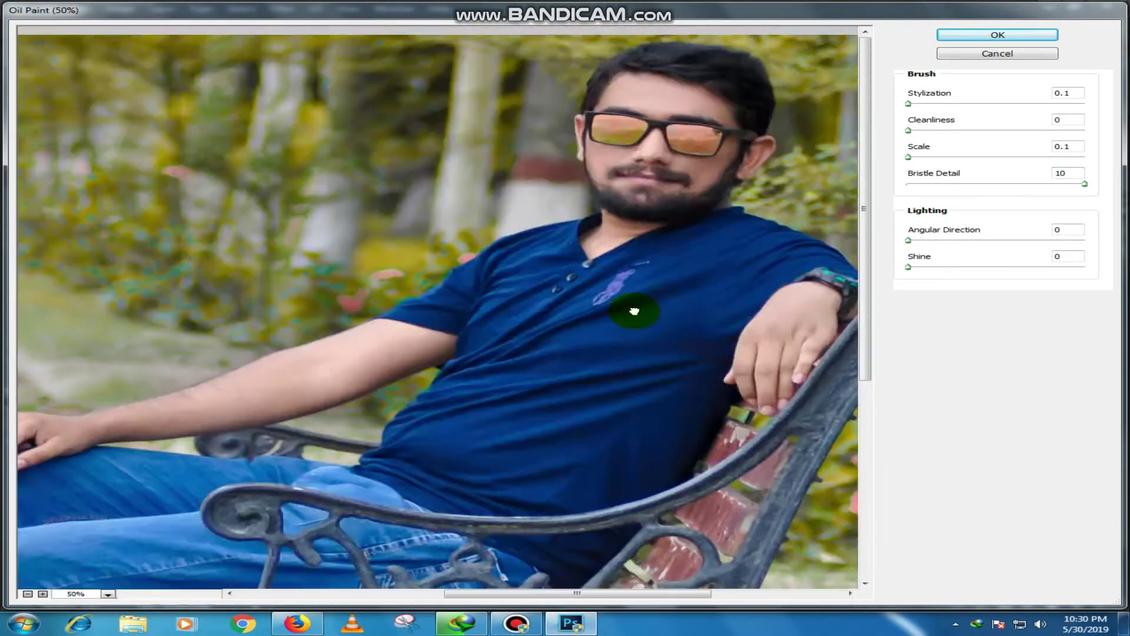
drag(754, 146, 619, 308)
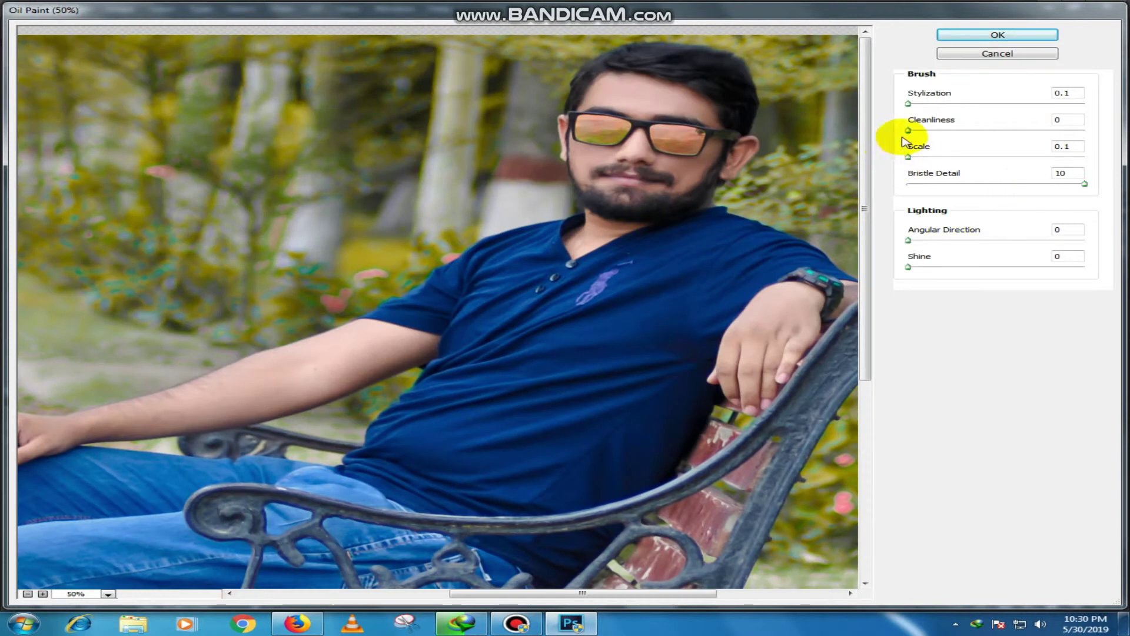
mouse_move(935, 129)
mouse_down()
mouse_move(896, 131)
mouse_move(921, 158)
mouse_move(975, 160)
mouse_move(939, 144)
mouse_up()
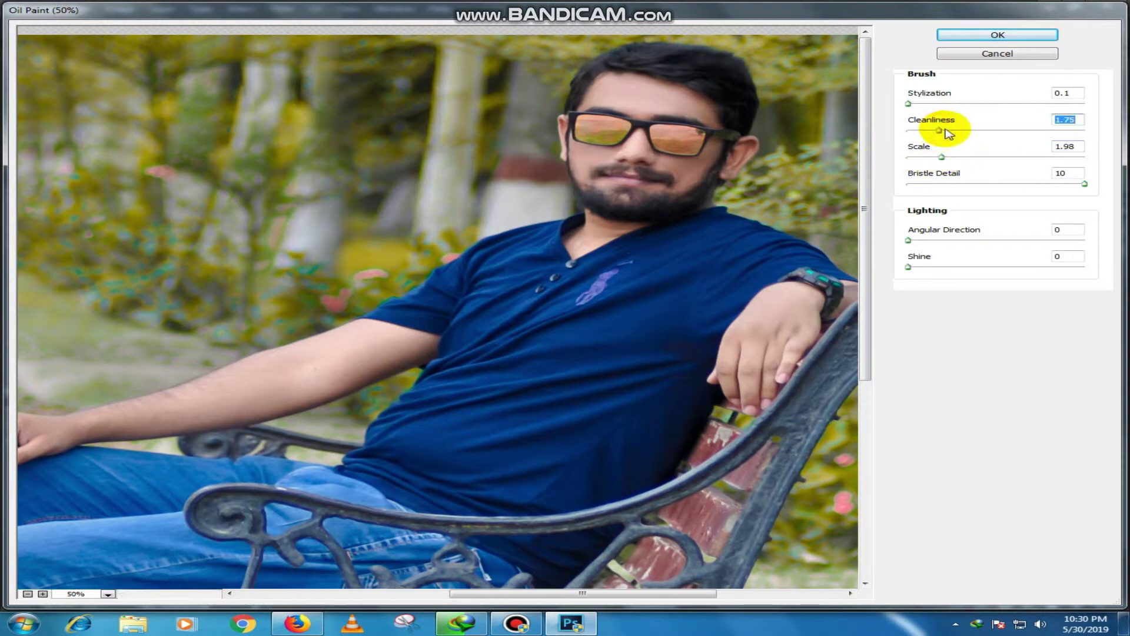
drag(1029, 130, 1089, 131)
drag(970, 131, 902, 133)
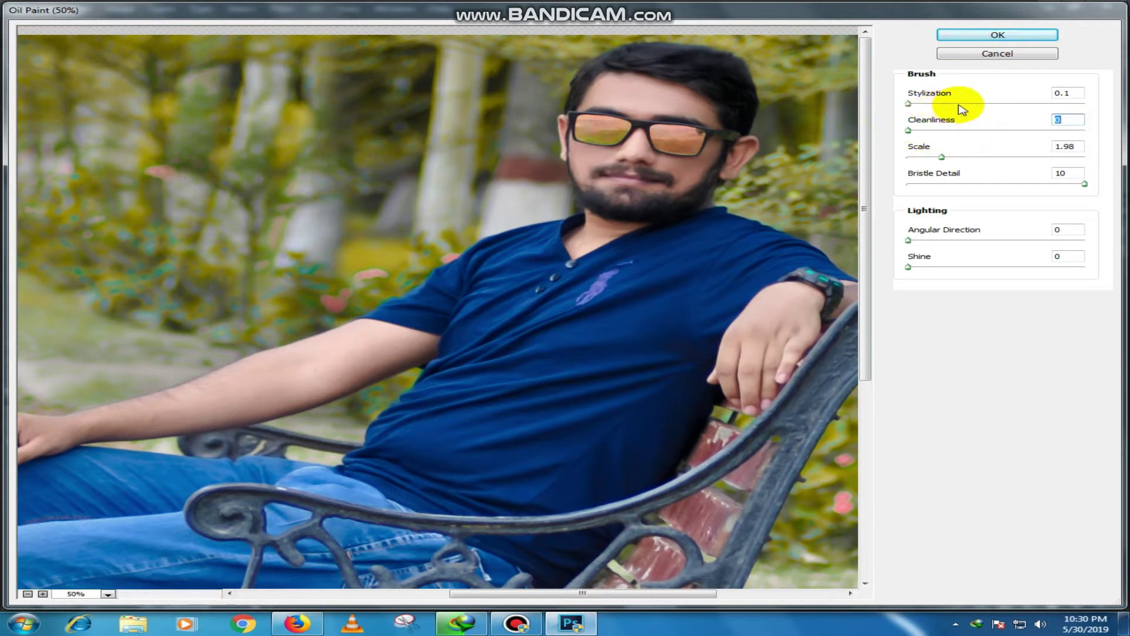
drag(968, 103, 1023, 104)
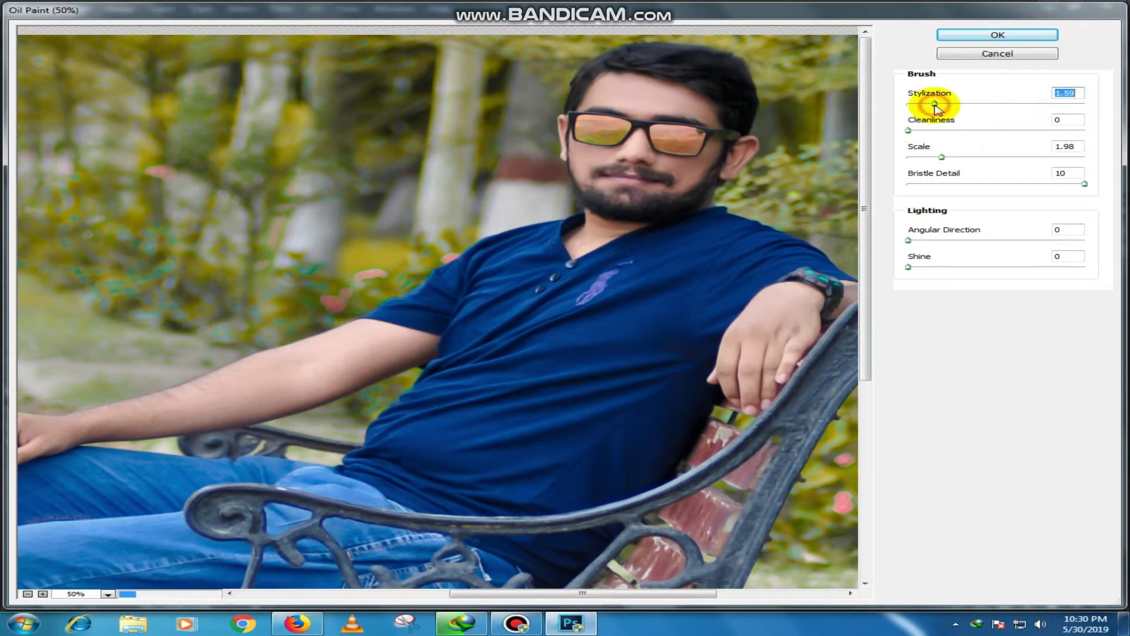
drag(970, 246, 890, 246)
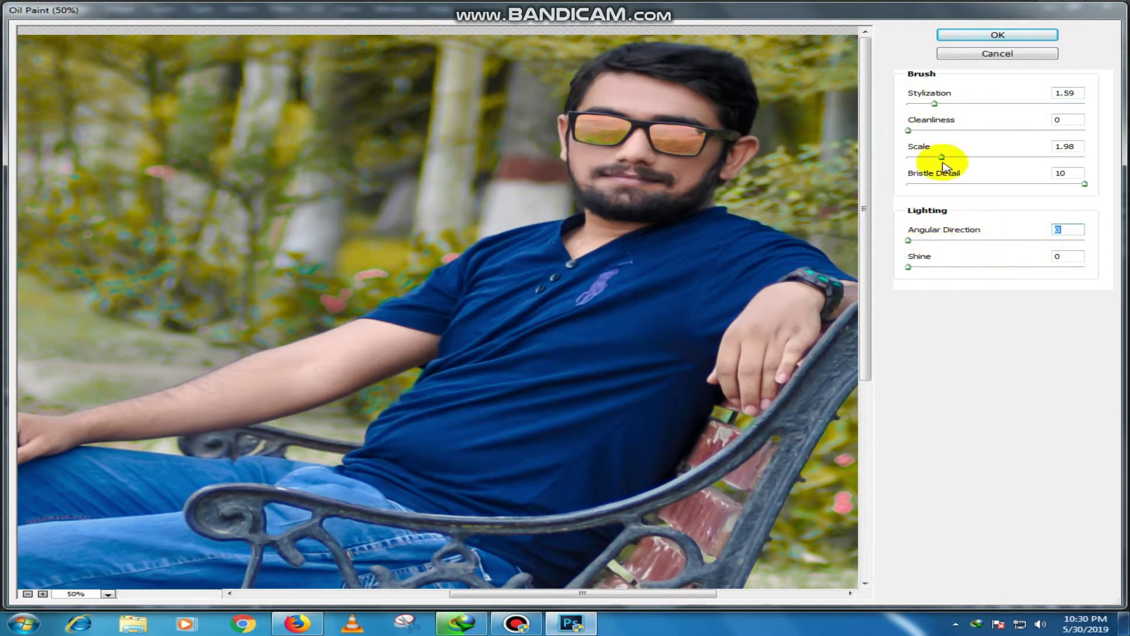
mouse_move(933, 158)
mouse_down()
mouse_move(922, 158)
mouse_move(948, 128)
mouse_up()
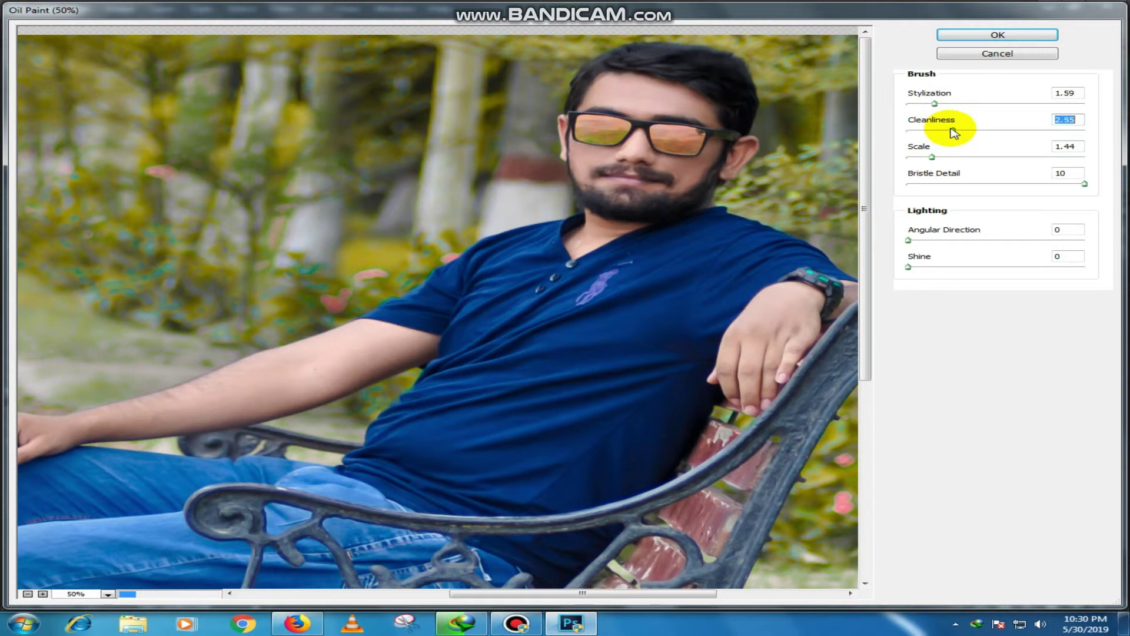
click(109, 594)
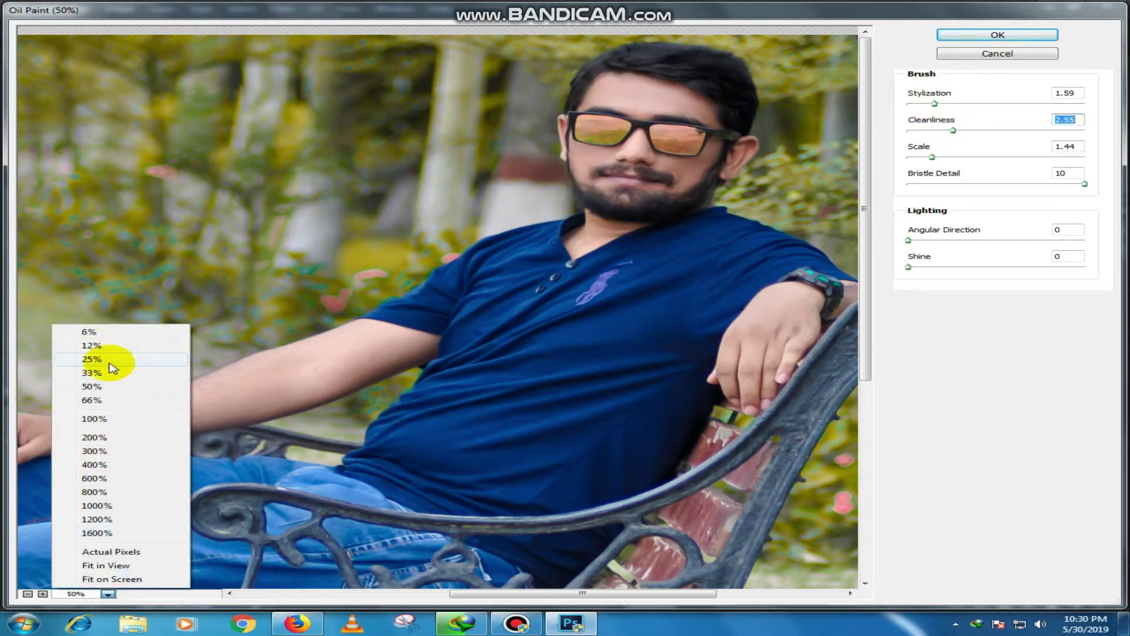
click(94, 360)
click(1008, 36)
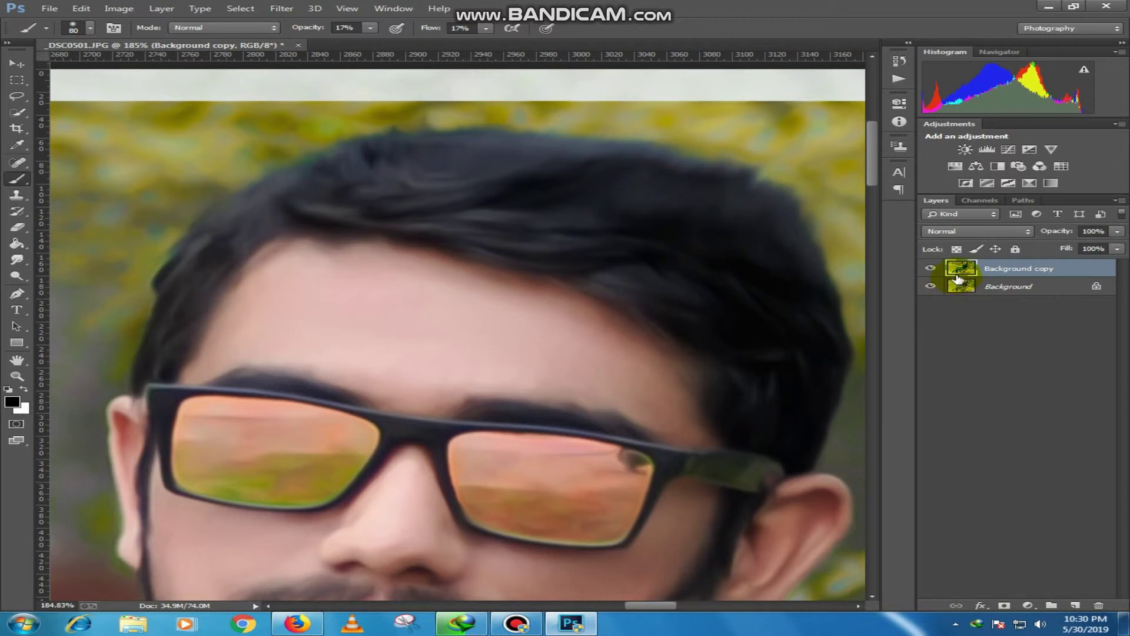
Compare the oil-painted version with the original photo
click(930, 269)
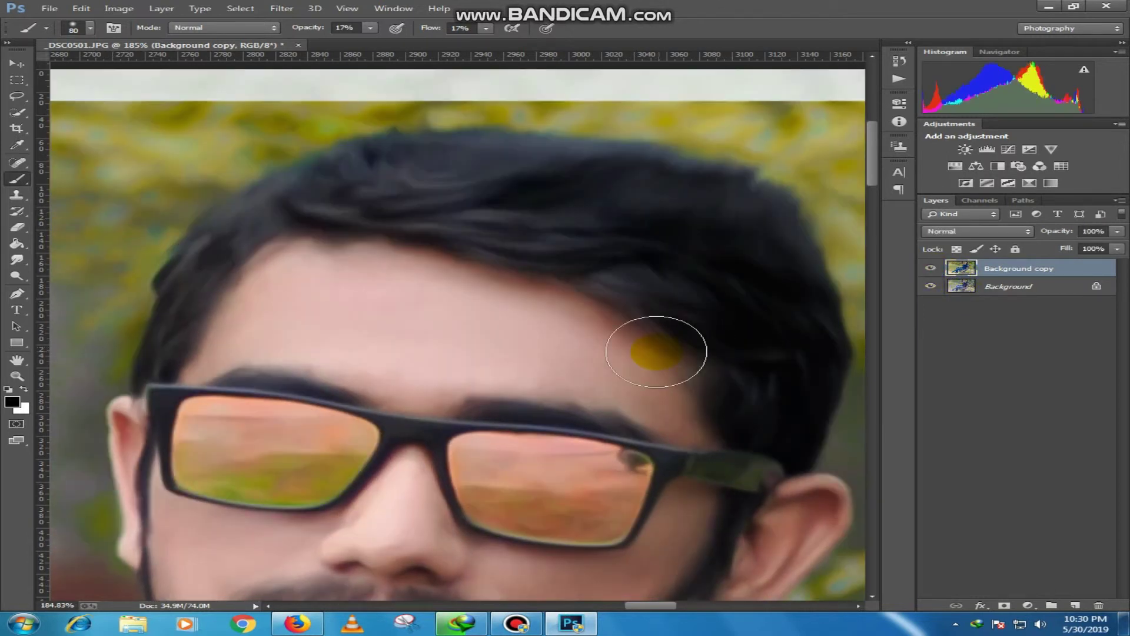
scroll(656, 352, down, 3)
scroll(658, 350, down, 2)
scroll(660, 349, down, 2)
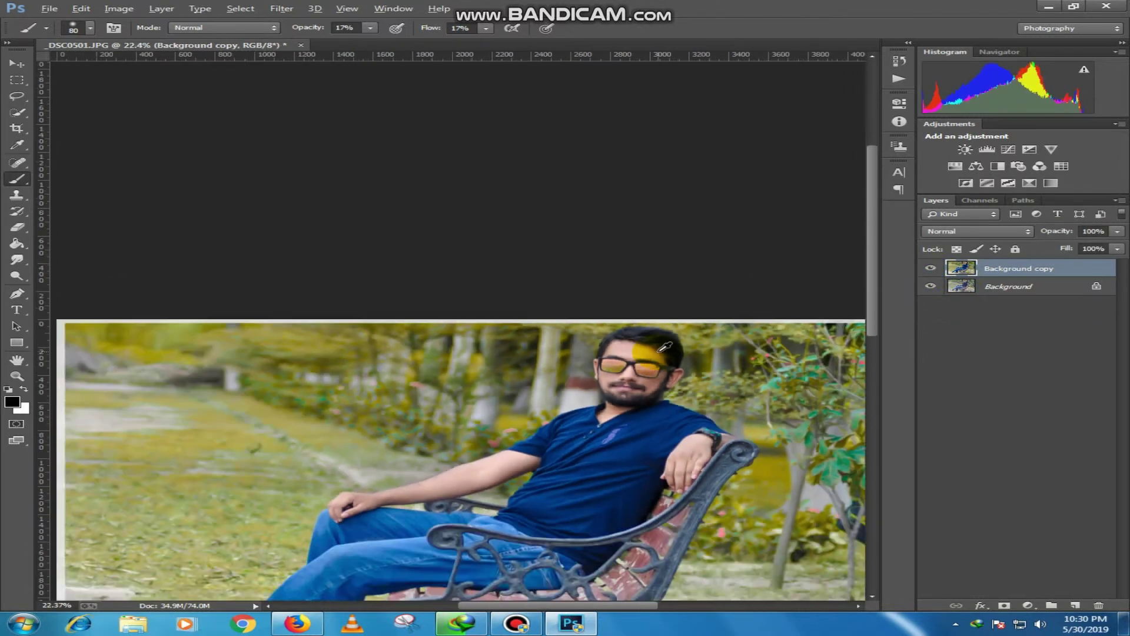
scroll(664, 348, down, 1)
scroll(664, 347, up, 1)
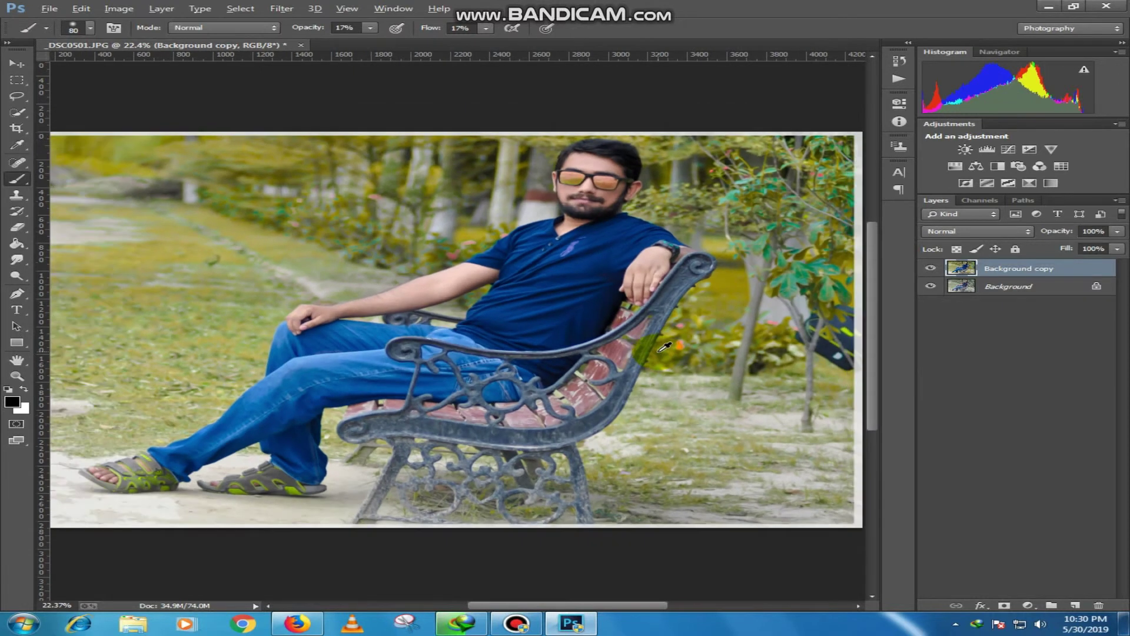
scroll(616, 333, down, 1)
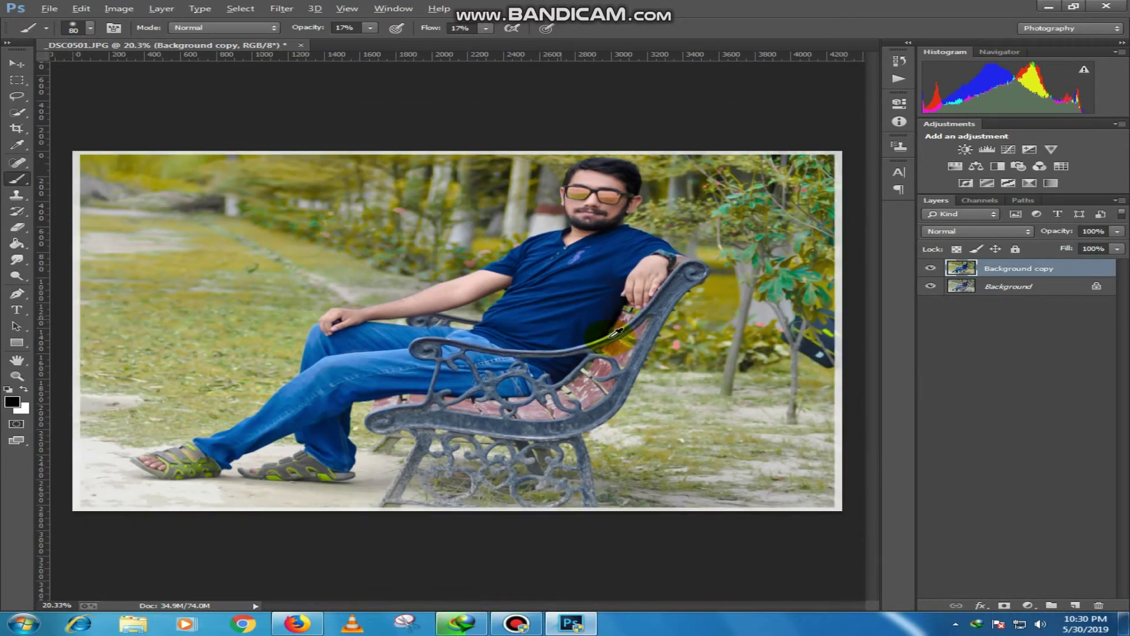
Place Embedded the download (4) logo from G:\Photoshop back ground\New folder\100 + text png
click(50, 8)
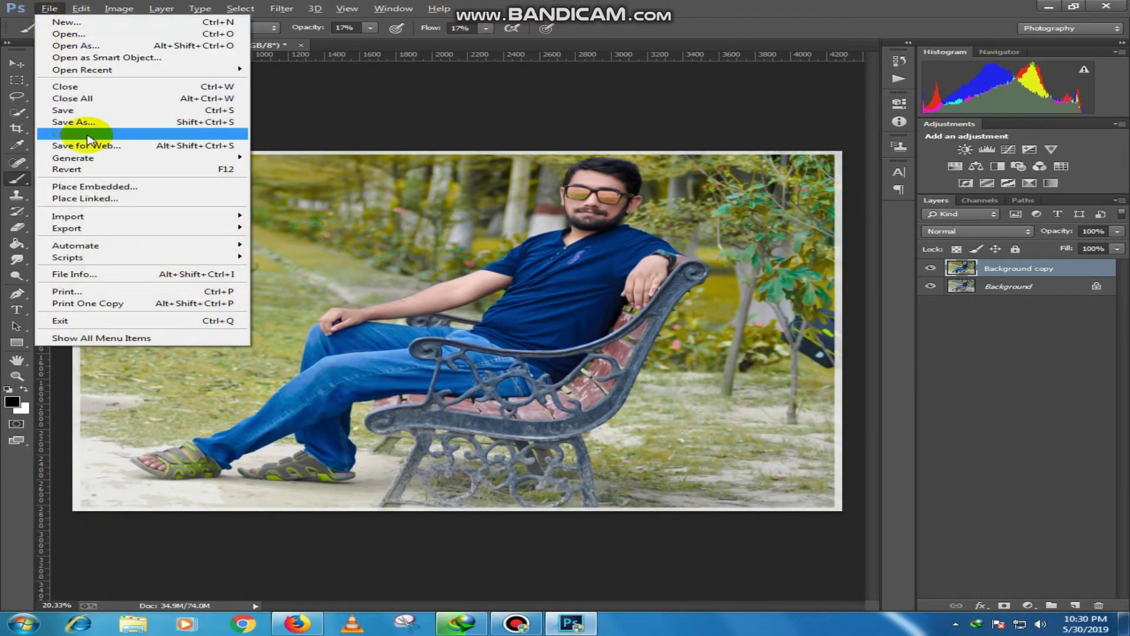
click(105, 186)
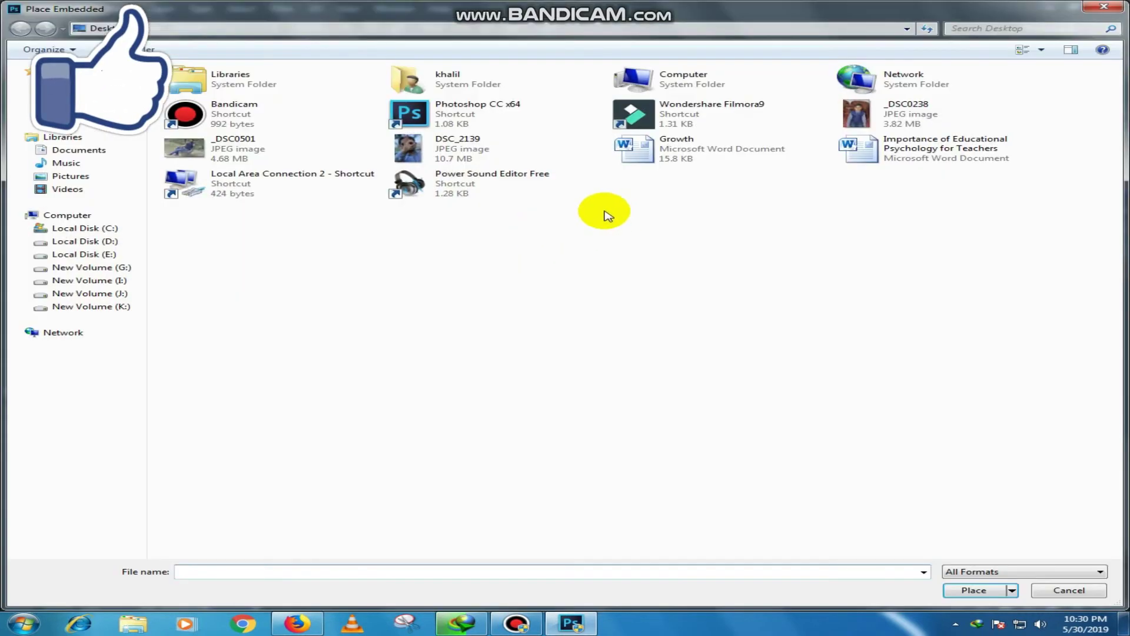
click(85, 254)
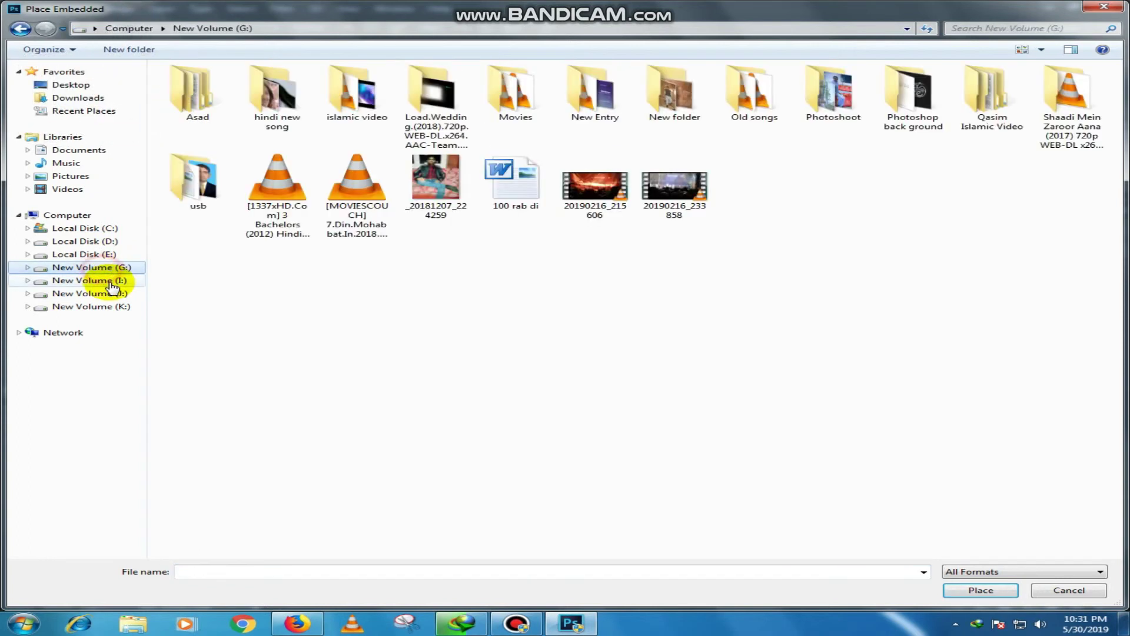
double_click(898, 103)
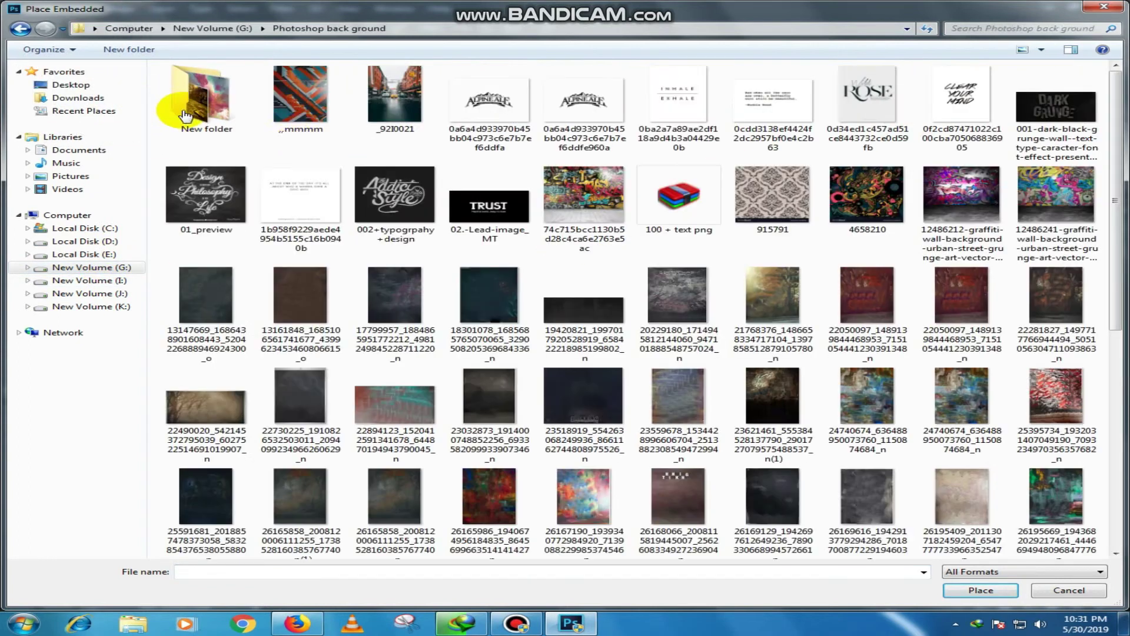
scroll(858, 328, down, 5)
click(938, 330)
scroll(938, 329, up, 10)
double_click(166, 101)
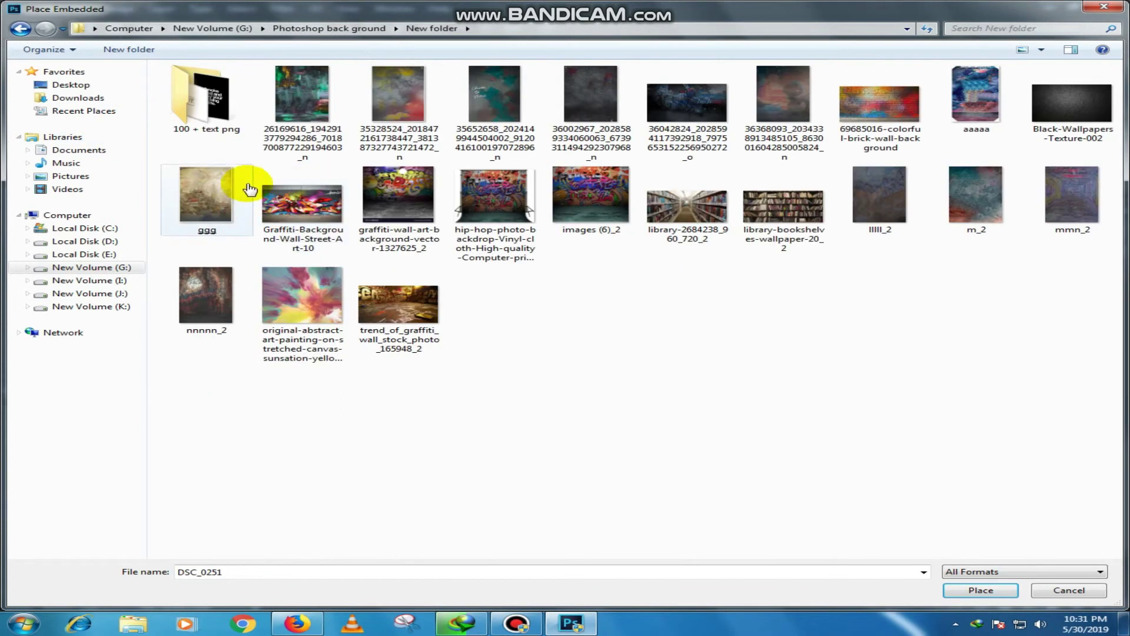
double_click(219, 114)
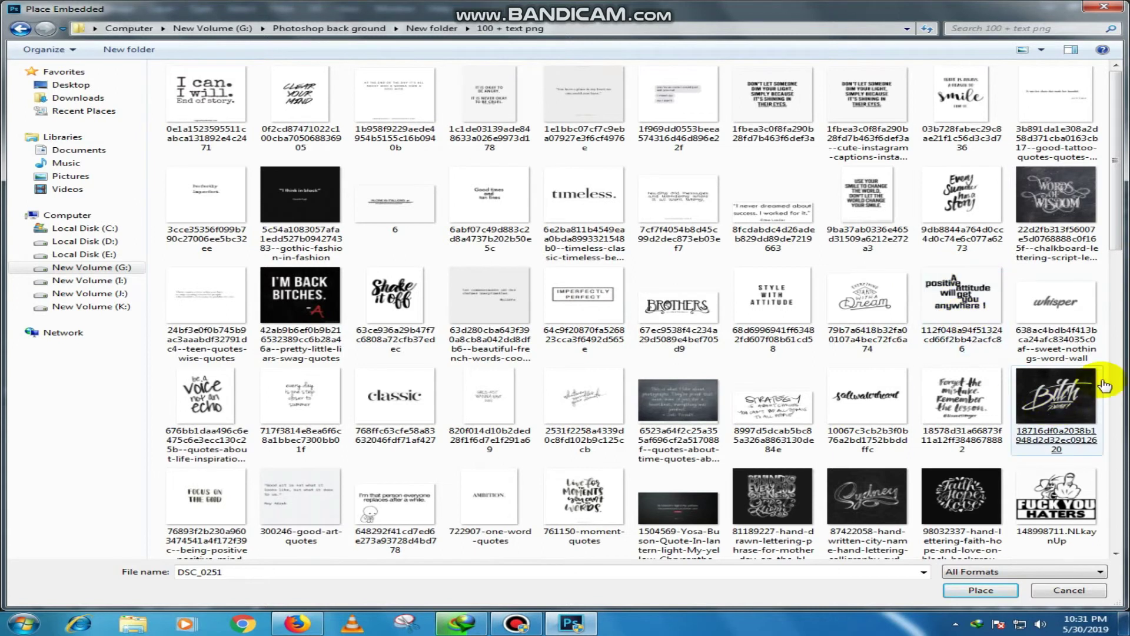
scroll(873, 420, down, 10)
click(889, 371)
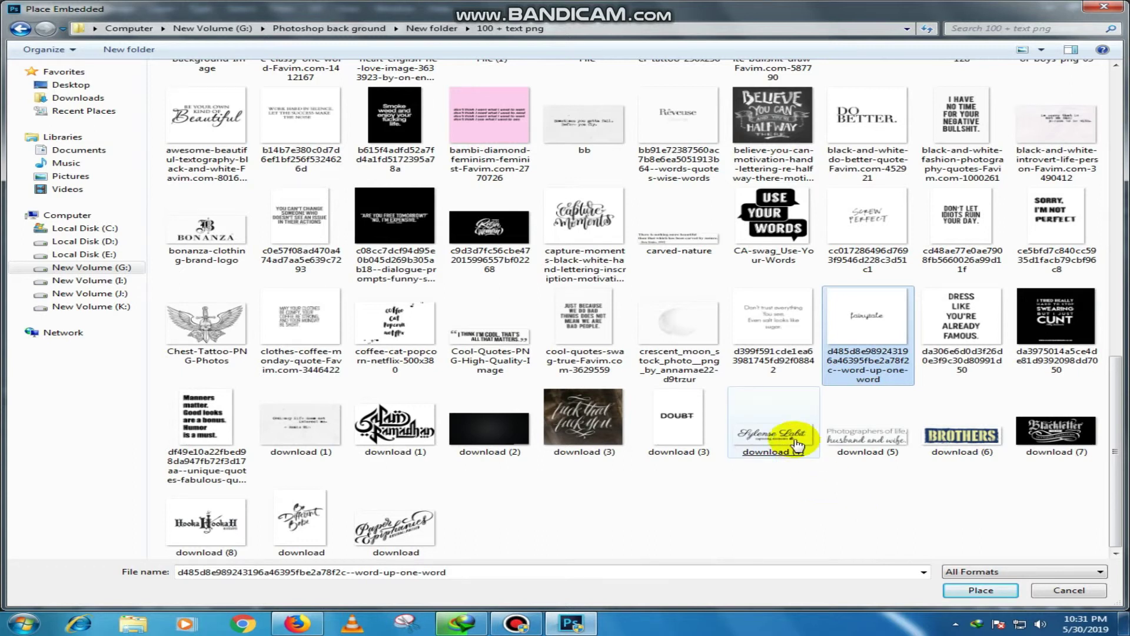
double_click(773, 434)
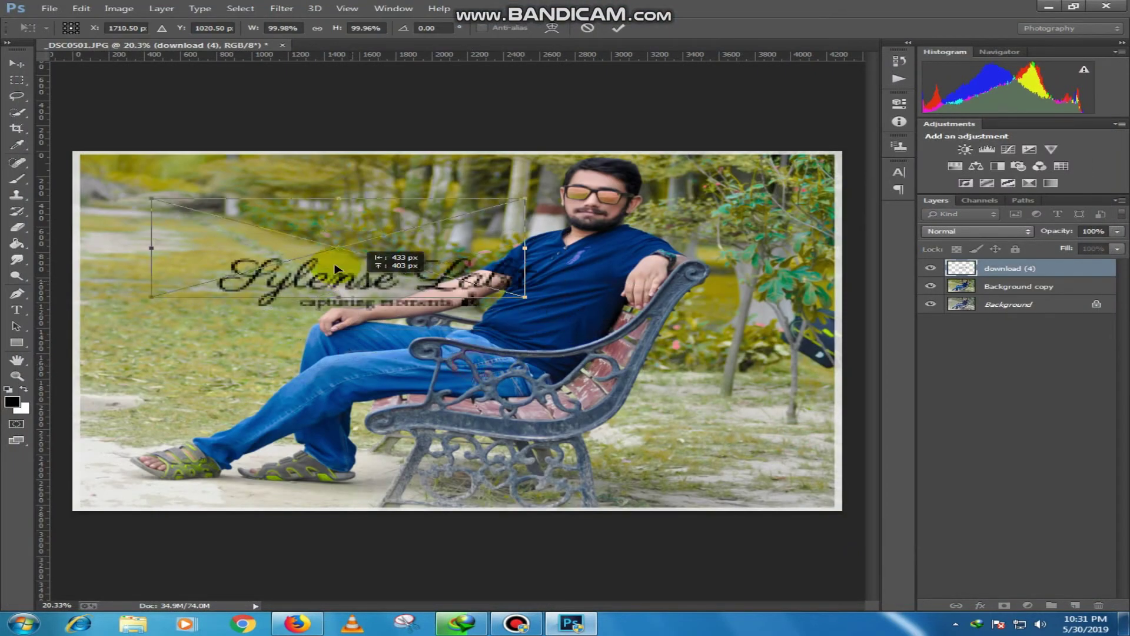
Move the logo to the upper-left, scale it to about 80% width, and commit
drag(471, 368, 305, 248)
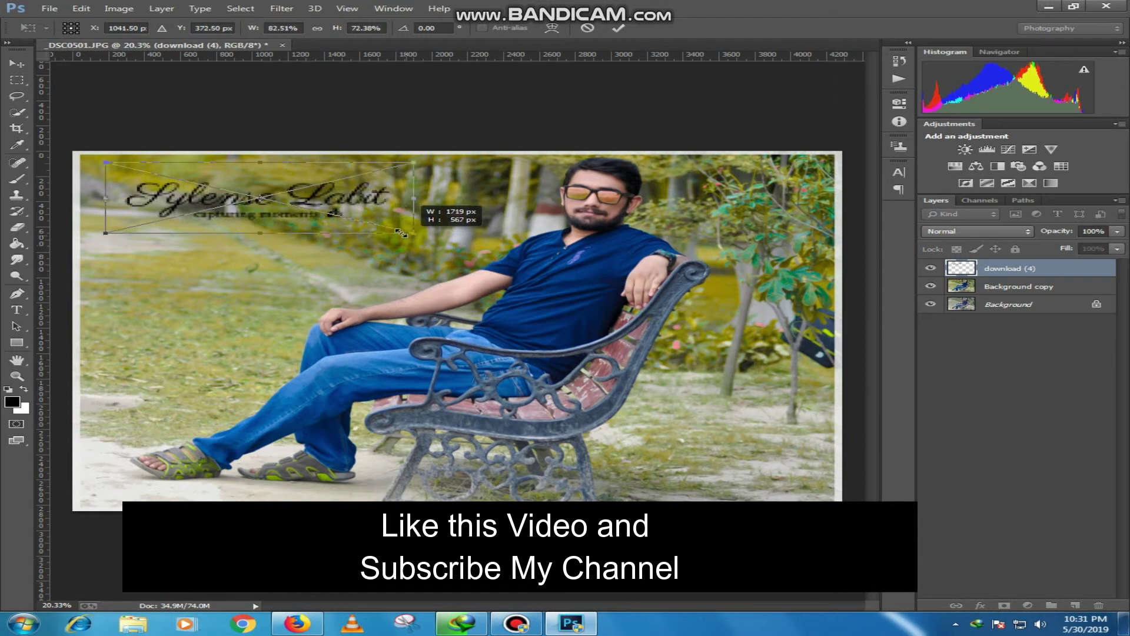
drag(435, 249, 405, 245)
drag(300, 232, 301, 235)
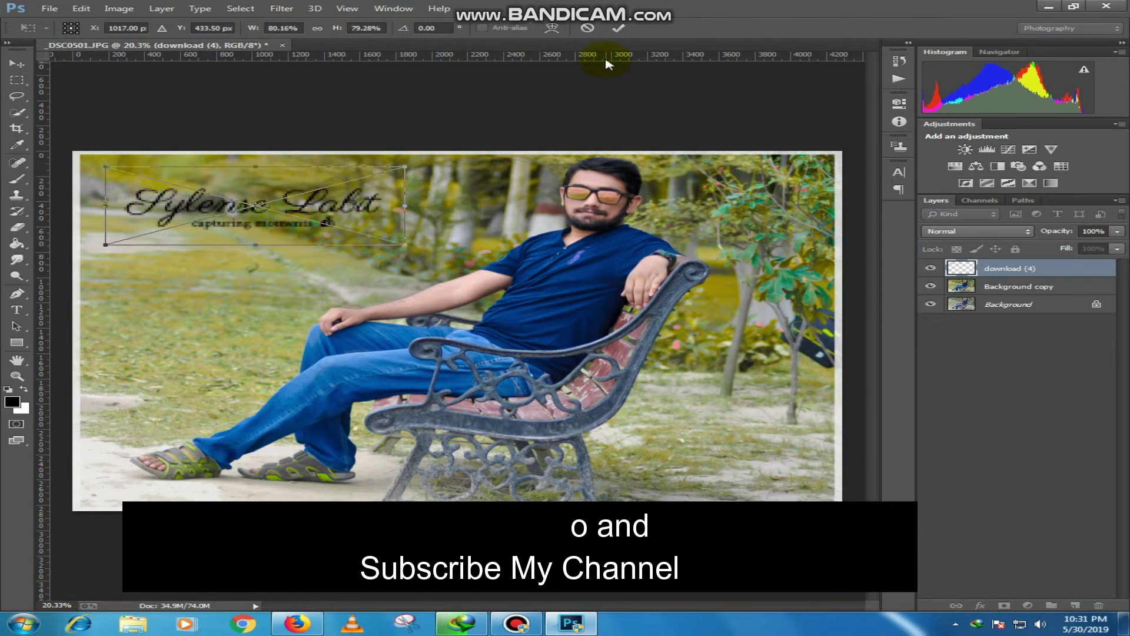
click(618, 30)
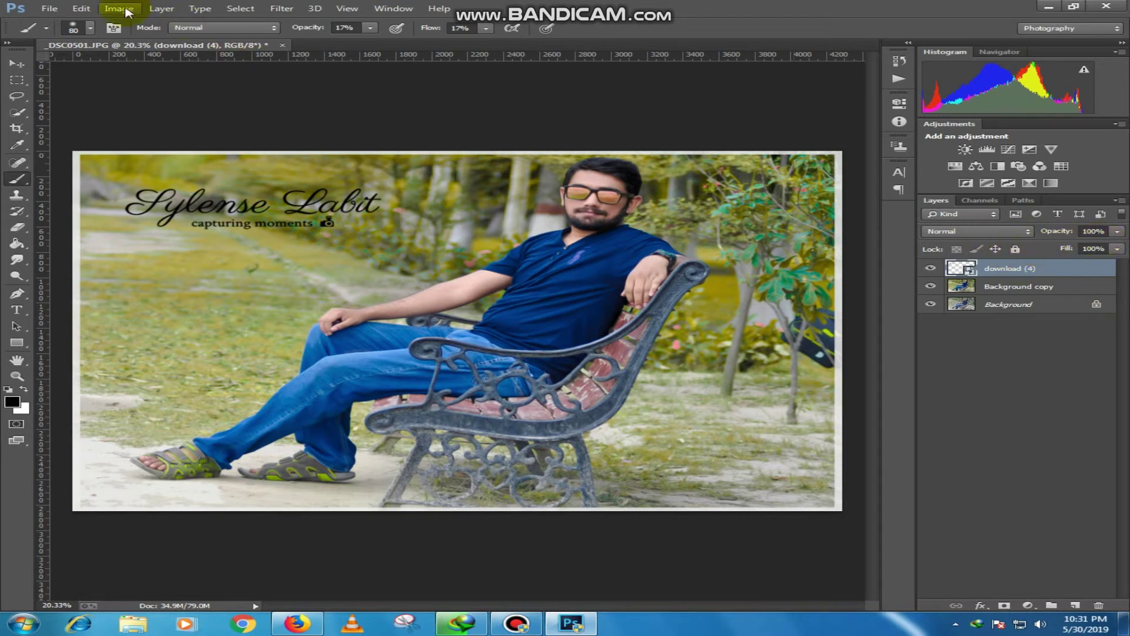
Rasterize the download (4) logo layer into a normal pixel layer
click(107, 11)
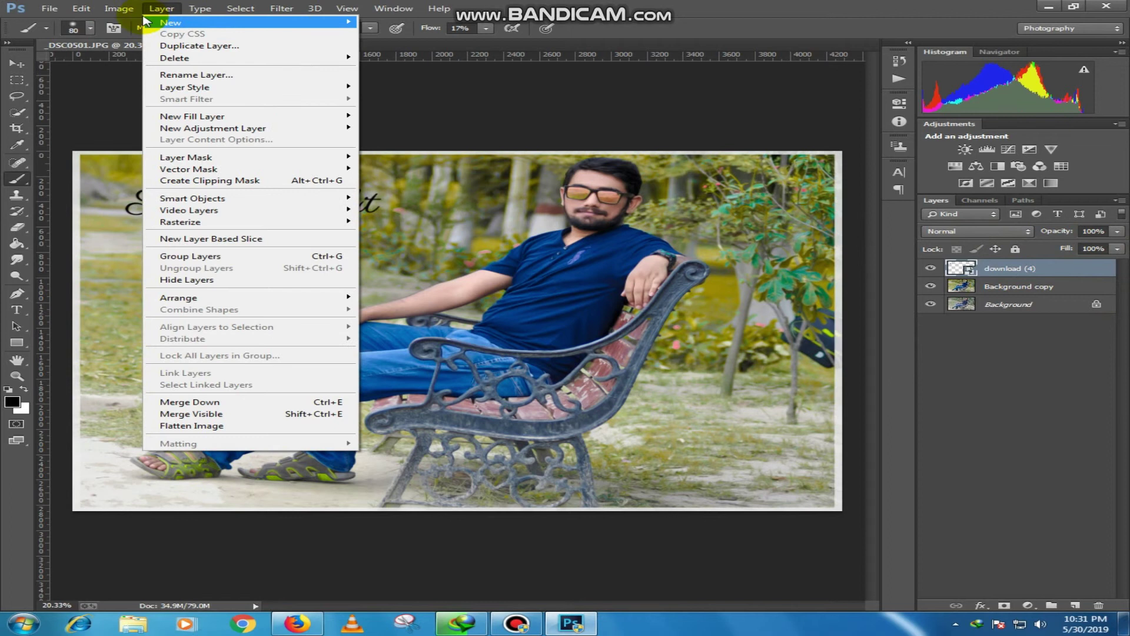
mouse_move(145, 40)
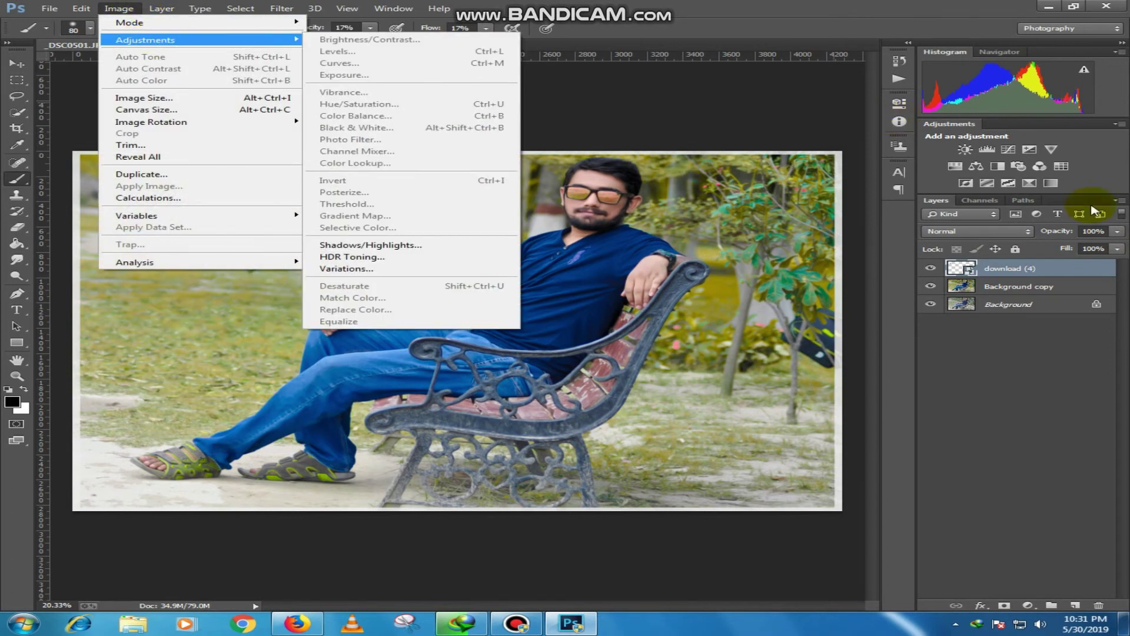
click(1051, 273)
right_click(1049, 272)
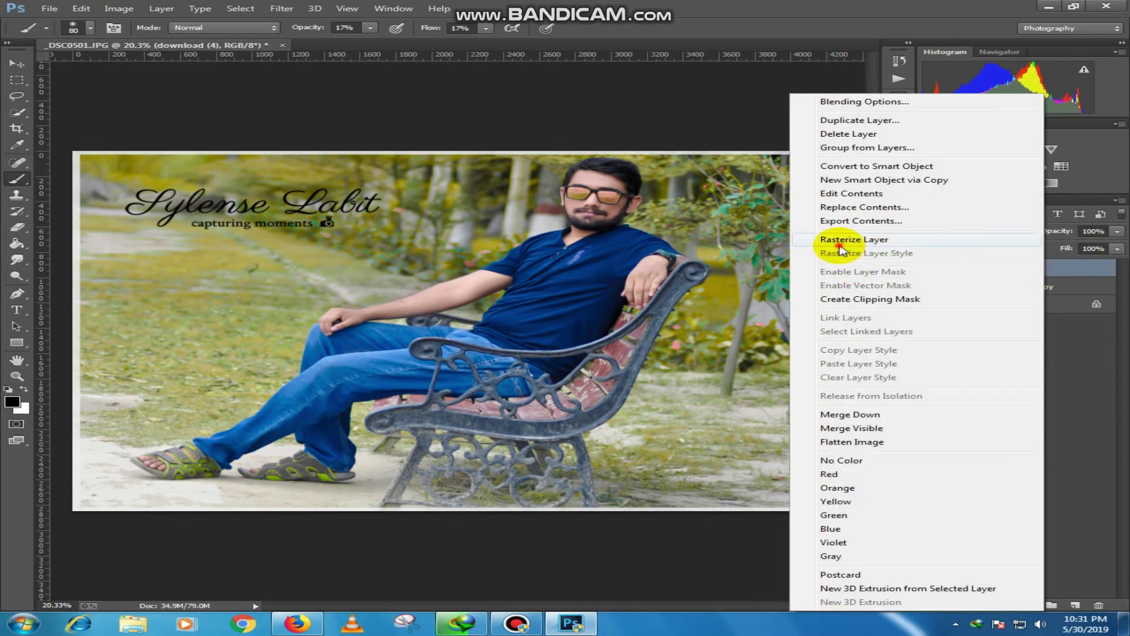
click(833, 244)
drag(465, 446, 483, 448)
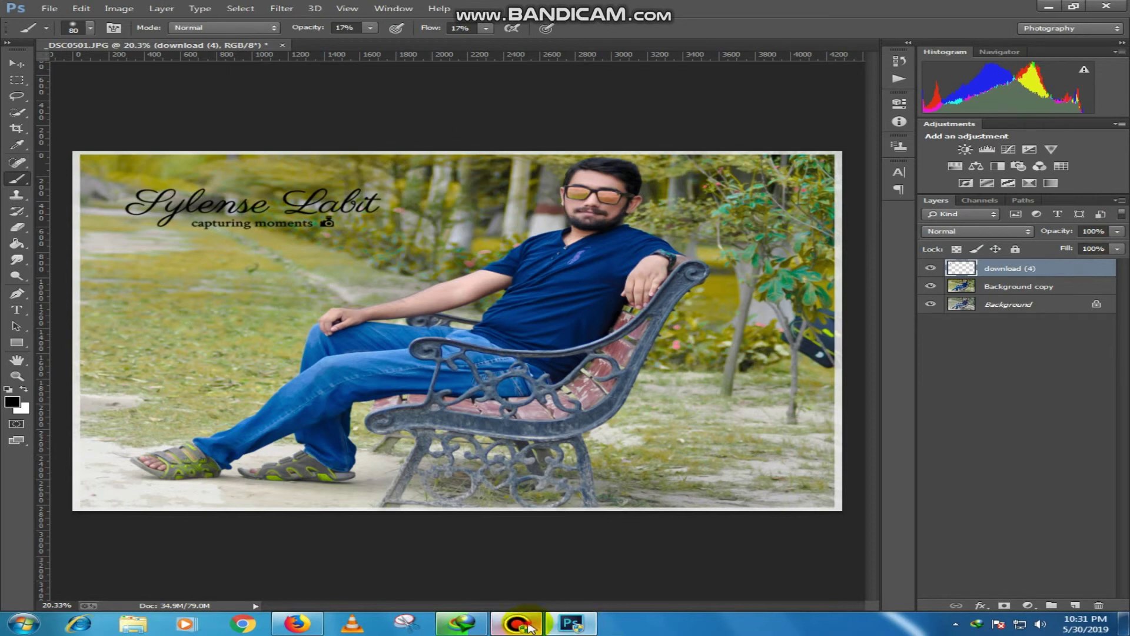
click(529, 627)
click(779, 143)
Apply Brightness/Contrast to the logo with brightness 150 and contrast 100
click(125, 7)
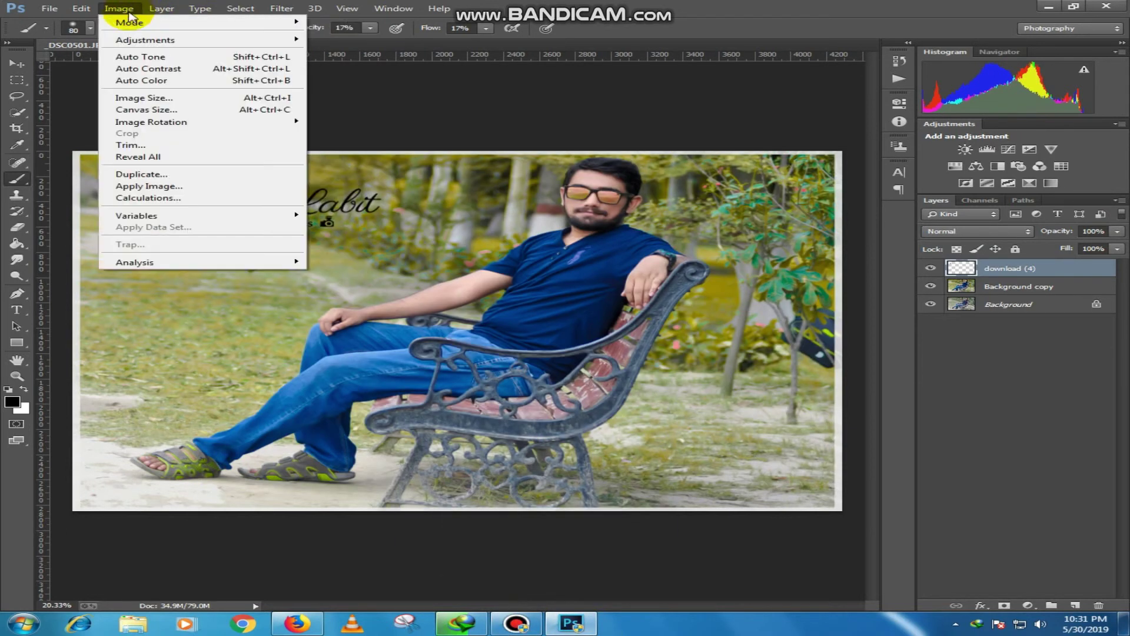
mouse_move(145, 40)
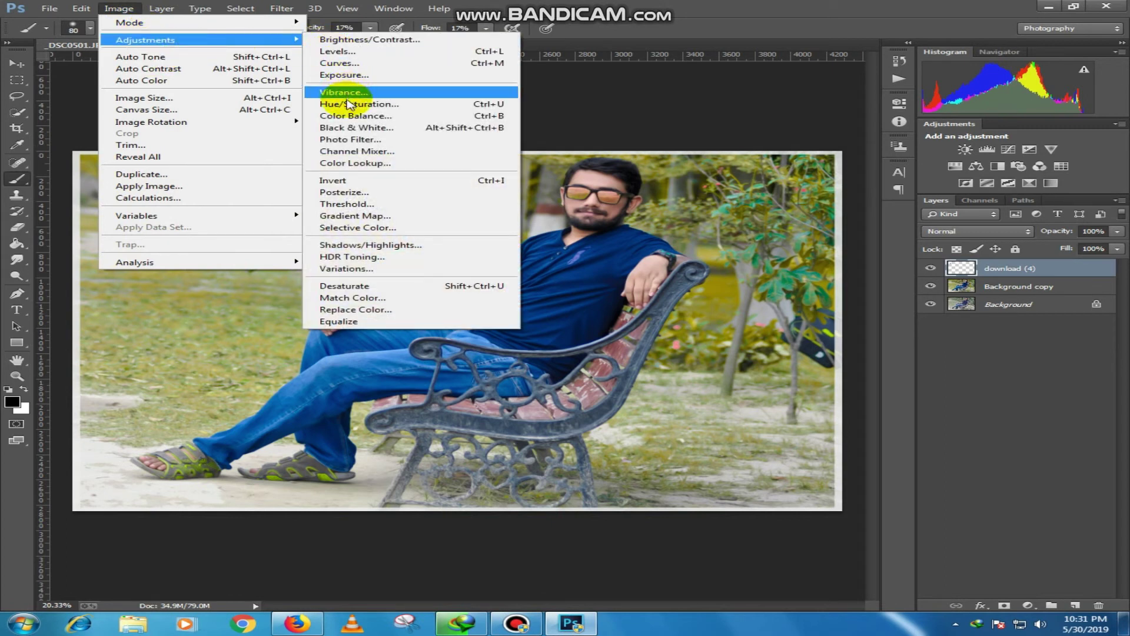
click(362, 39)
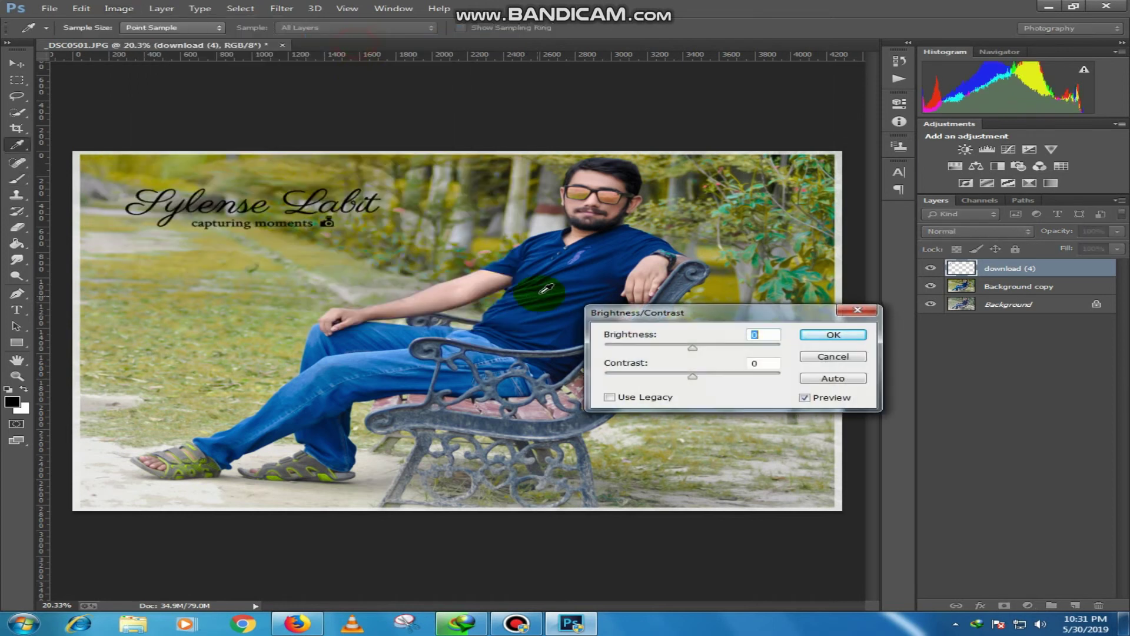
mouse_move(693, 351)
mouse_down()
mouse_move(618, 351)
mouse_move(781, 347)
mouse_up()
drag(693, 375, 792, 380)
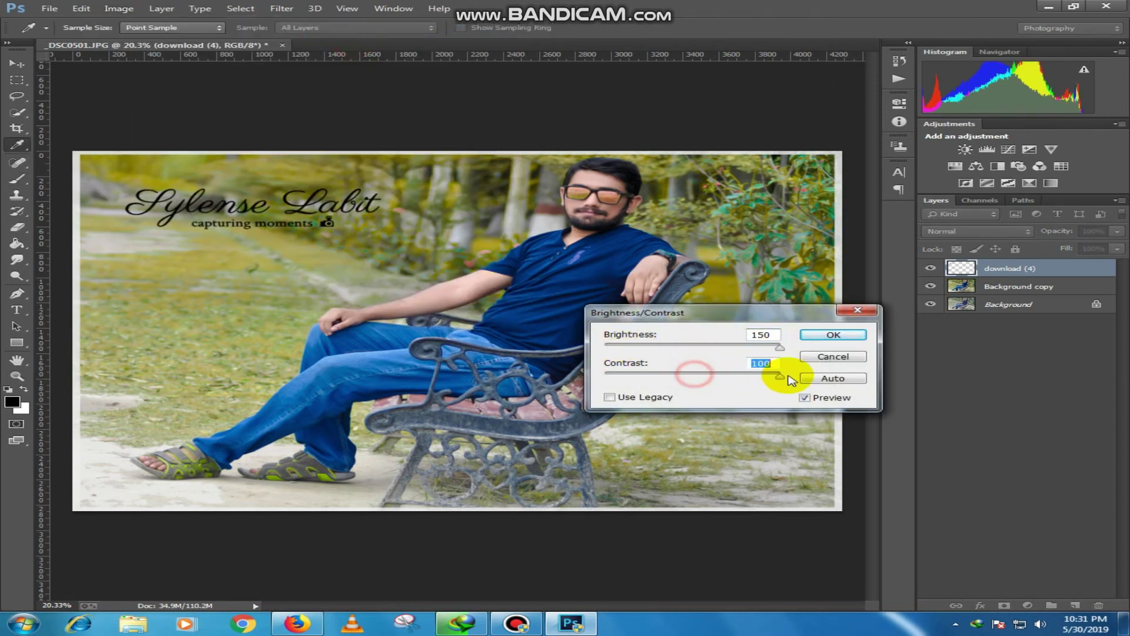
click(833, 334)
key(b)
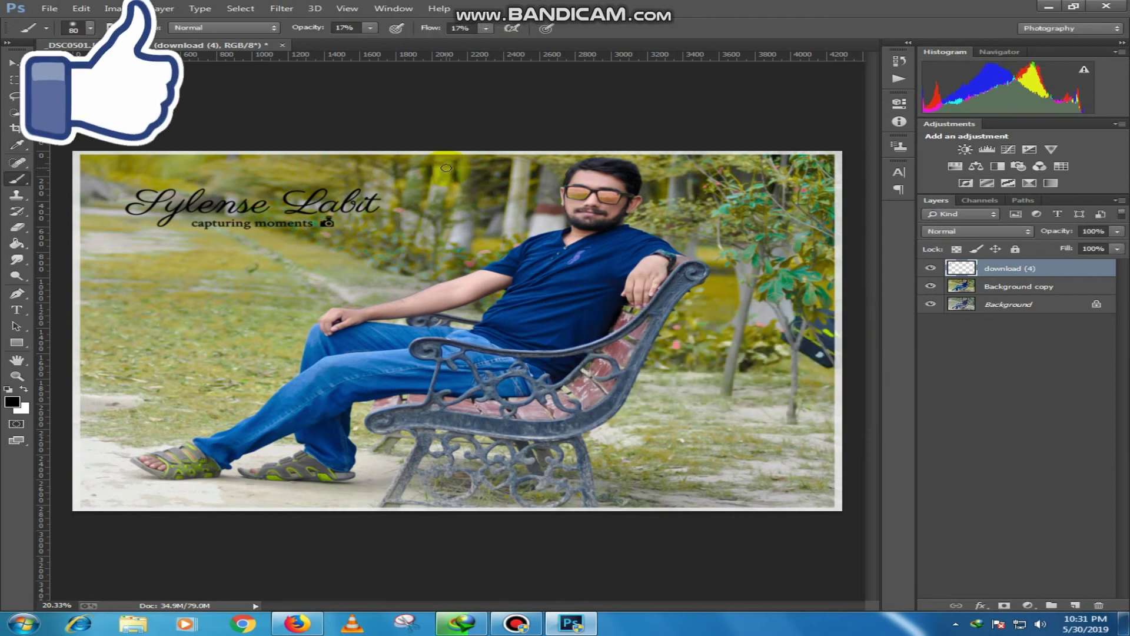
Save as JPEG _DSC0501 on the Desktop at Quality 12 progressive, replacing the existing file
click(49, 8)
click(86, 122)
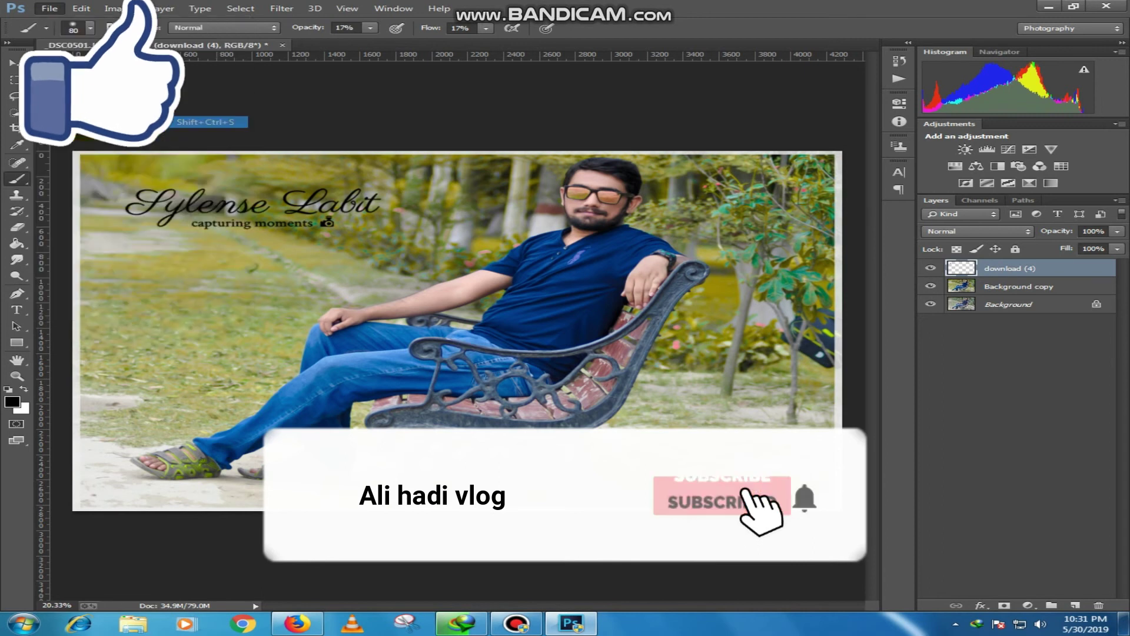
click(70, 84)
click(227, 491)
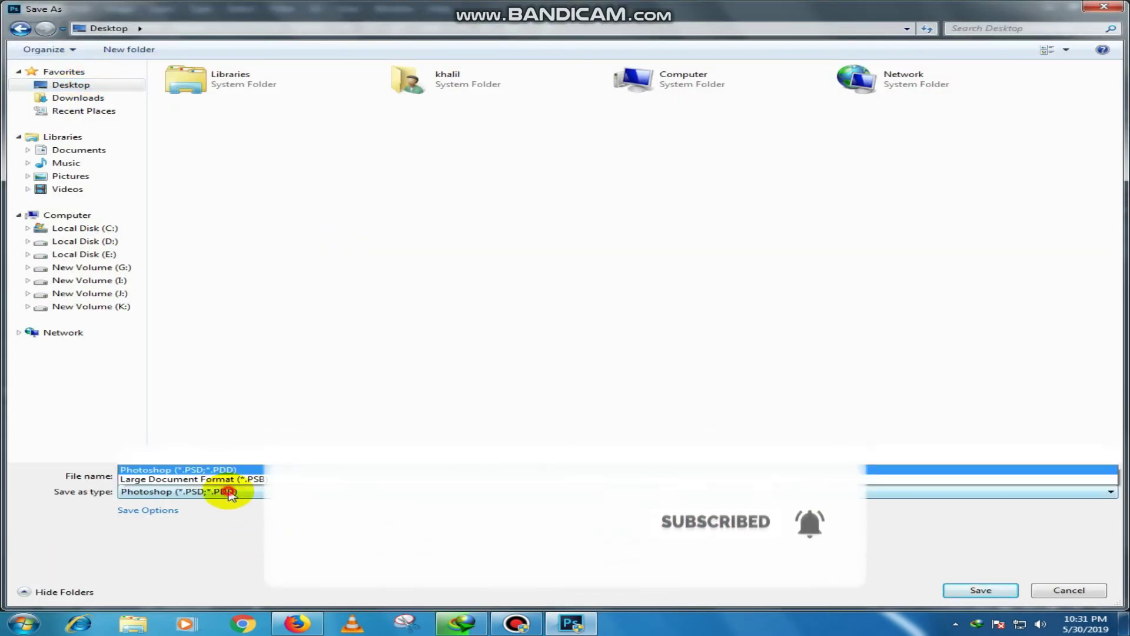
click(172, 368)
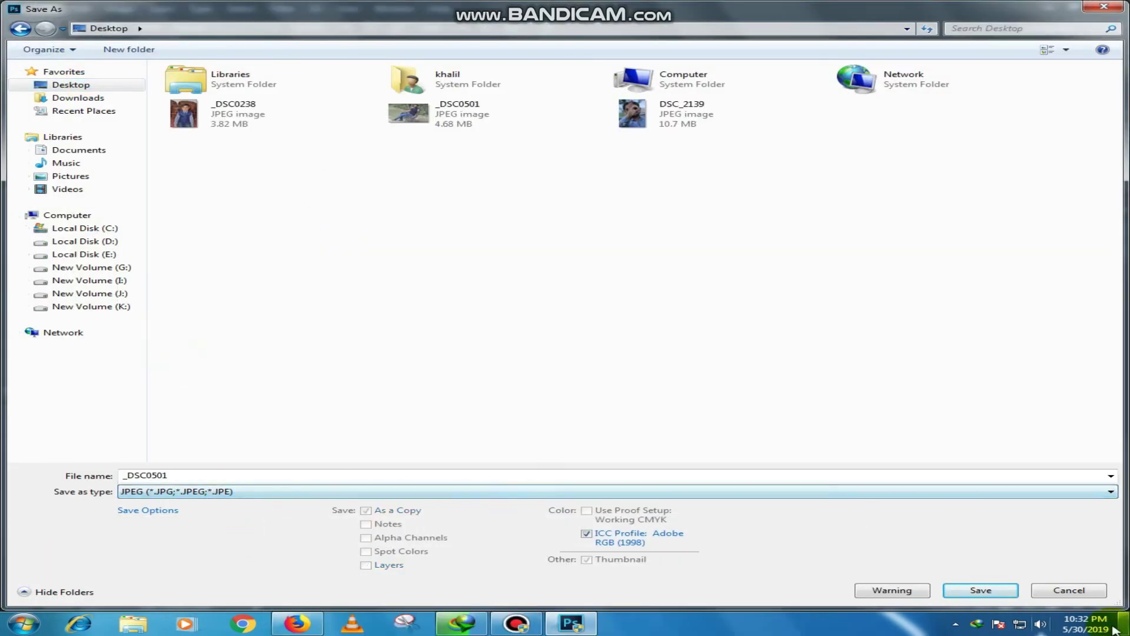
click(981, 590)
click(615, 313)
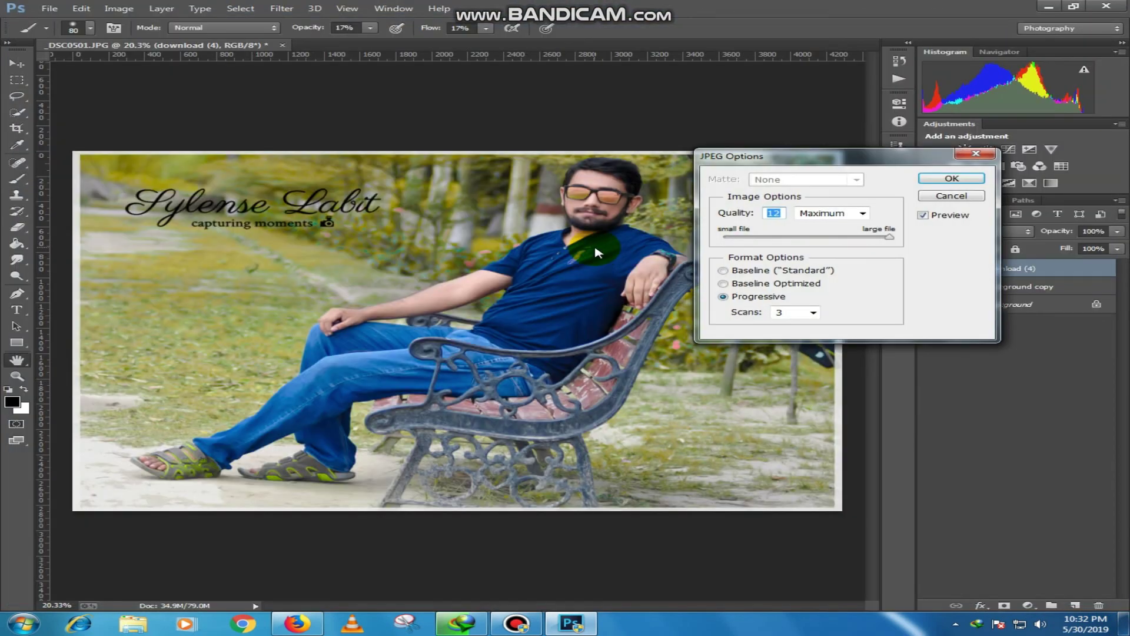
click(939, 180)
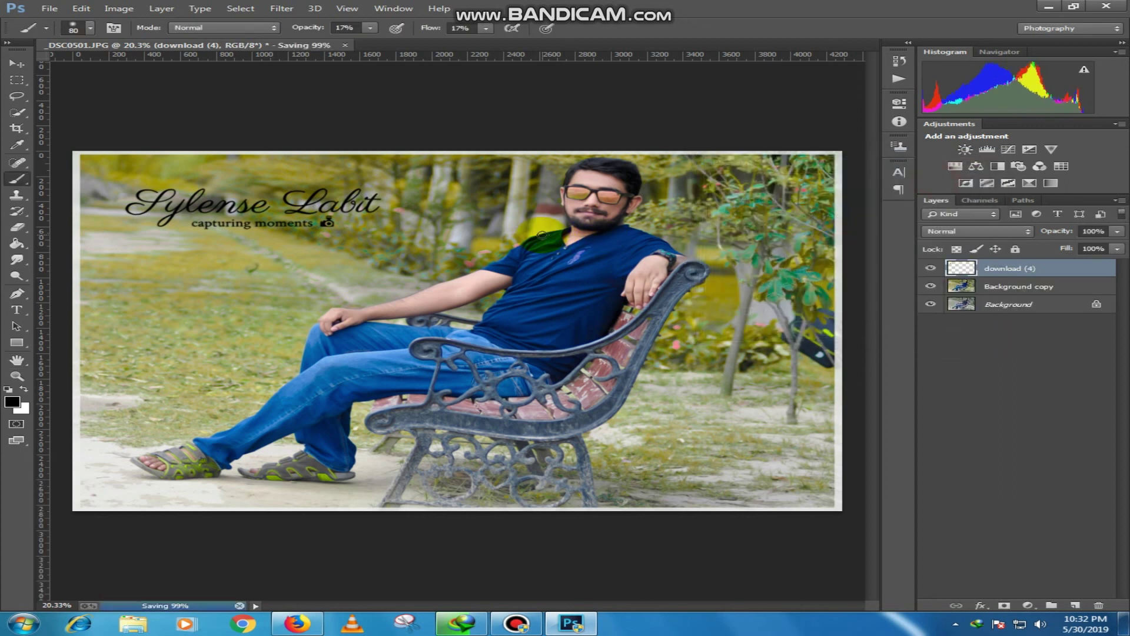